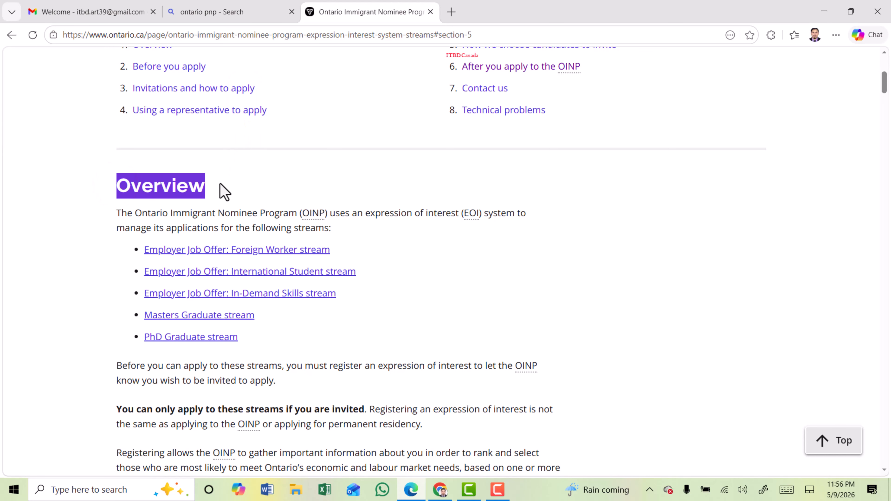
Start registering an expression of interest from the OINP streams page and continue past the queue notice to the Ontario.ca sign-in page.
scroll(225, 191, "down", 2)
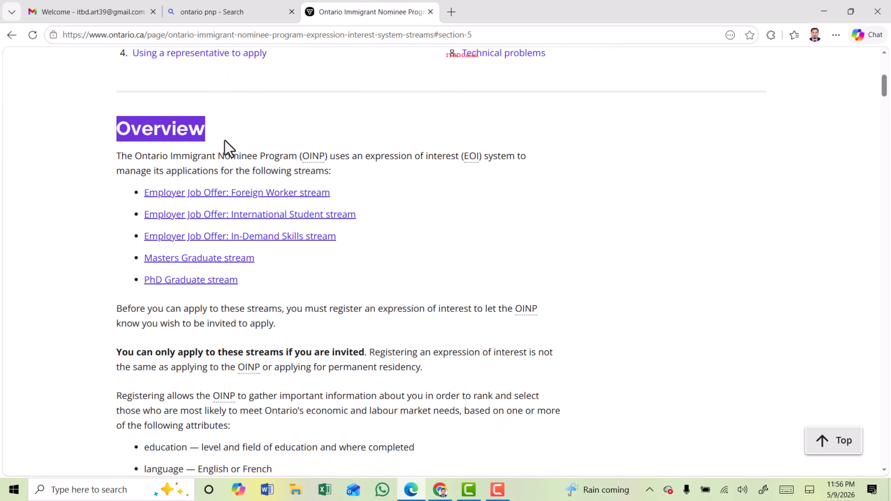
scroll(225, 148, "down", 12)
scroll(225, 140, "down", 11)
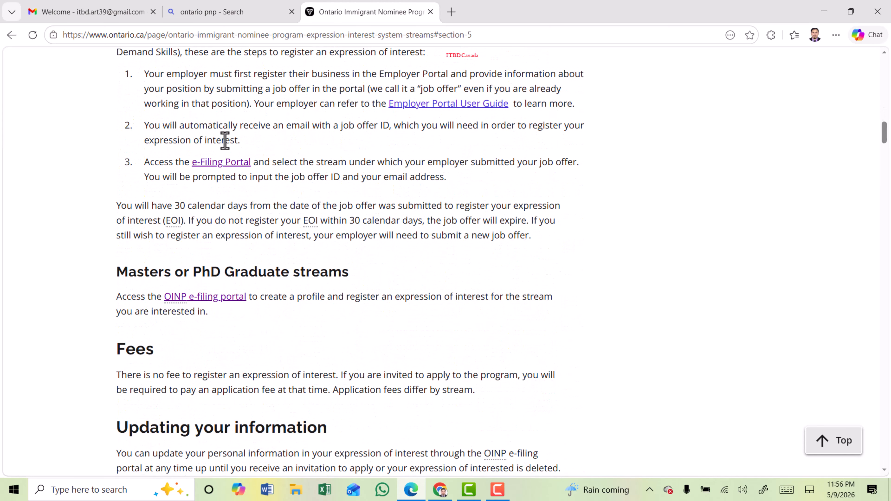
scroll(241, 199, "down", 10)
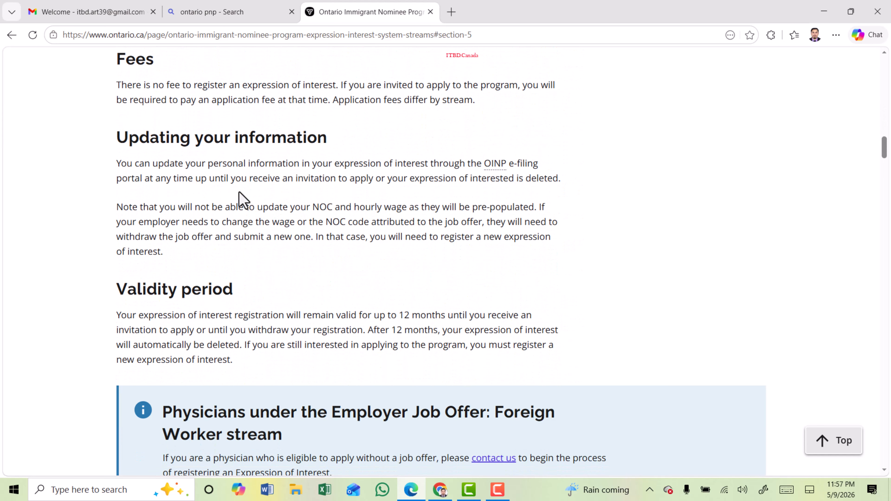
scroll(242, 200, "down", 2)
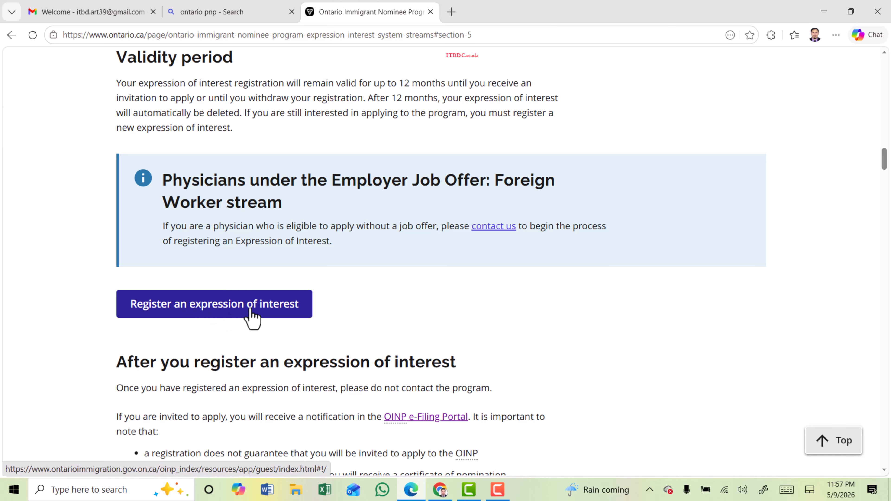
left_click(215, 308)
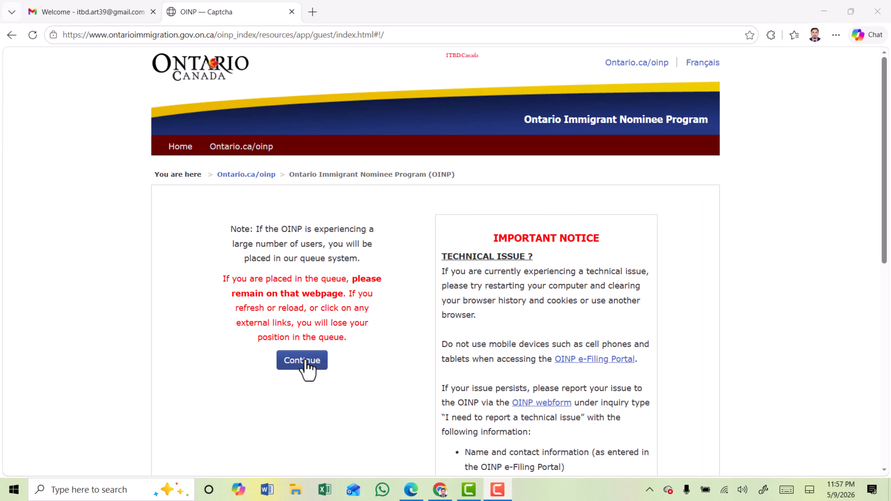
left_click(307, 365)
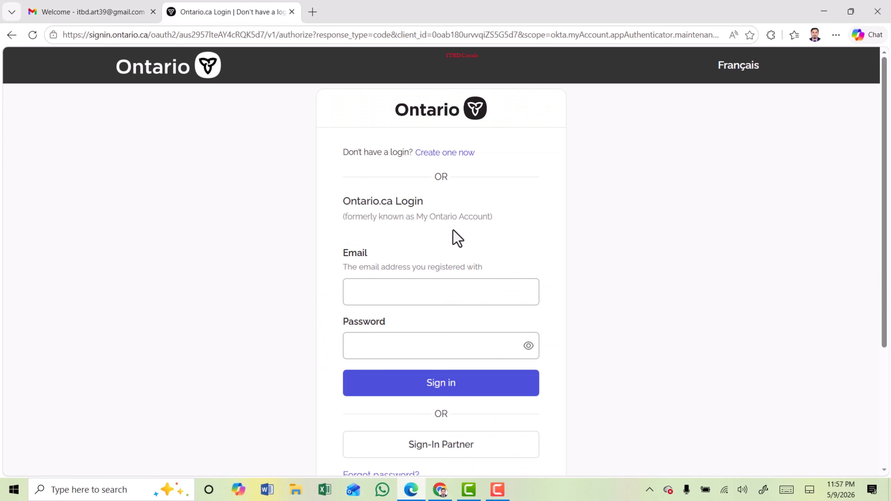
Create a new Ontario.ca Login with the account email and password, agreeing to the Terms of Service.
scroll(453, 232, "down", 3)
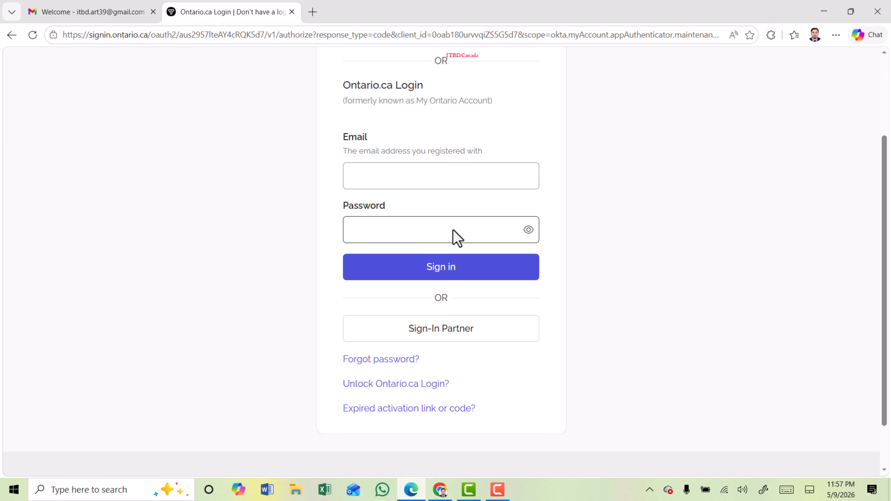
scroll(457, 237, "up", 3)
left_click(485, 155)
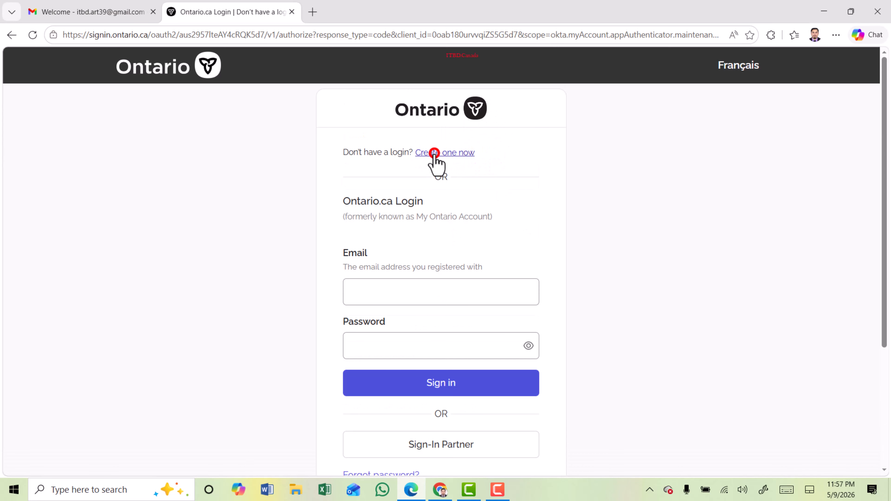
left_click(435, 153)
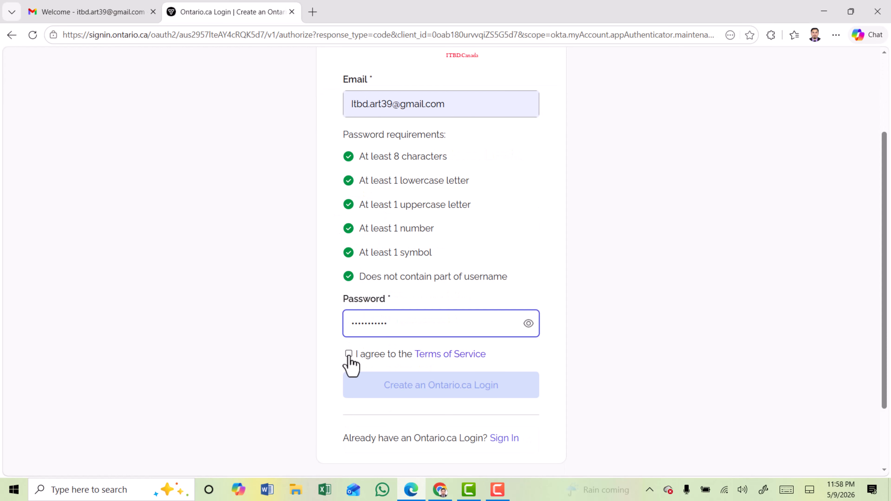
left_click(349, 354)
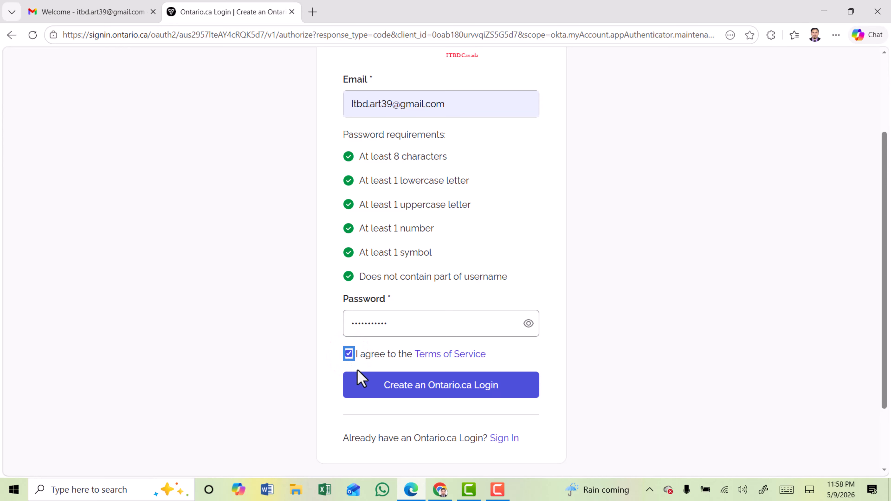
left_click(447, 389)
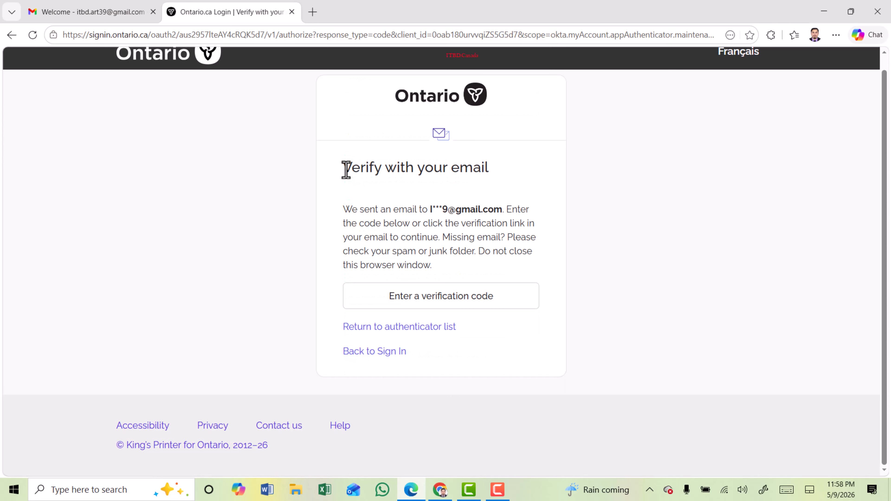
Switch to Gmail and copy the verification code from the Ontario.ca Login activation email.
left_click_drag(346, 169, 496, 174)
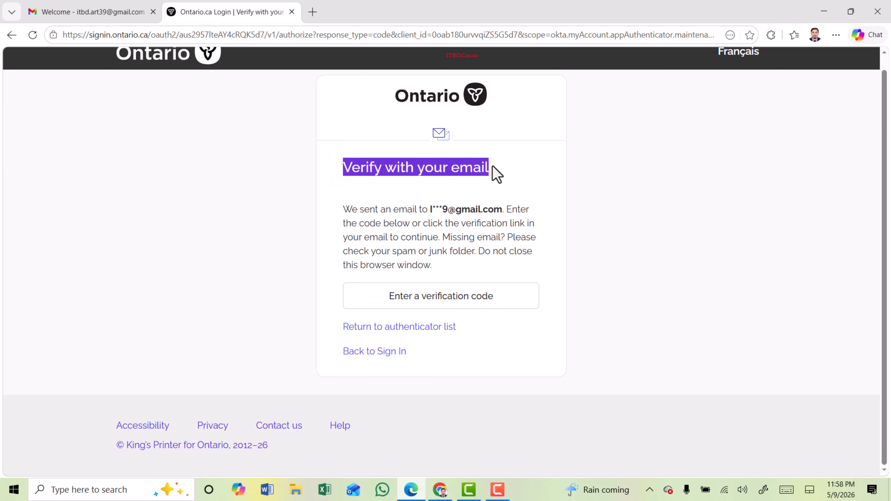
key("ctrl+shift+Tab")
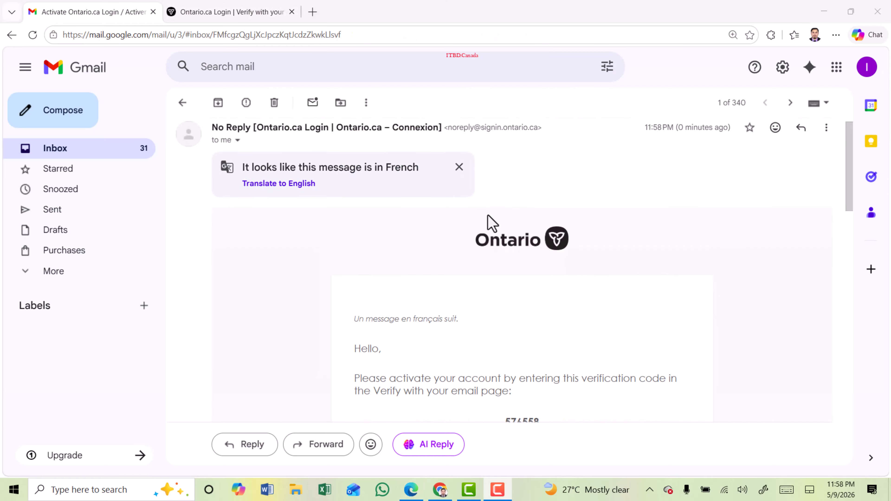
scroll(498, 274, "down", 4)
left_click_drag(504, 290, 549, 299)
key("ctrl+c")
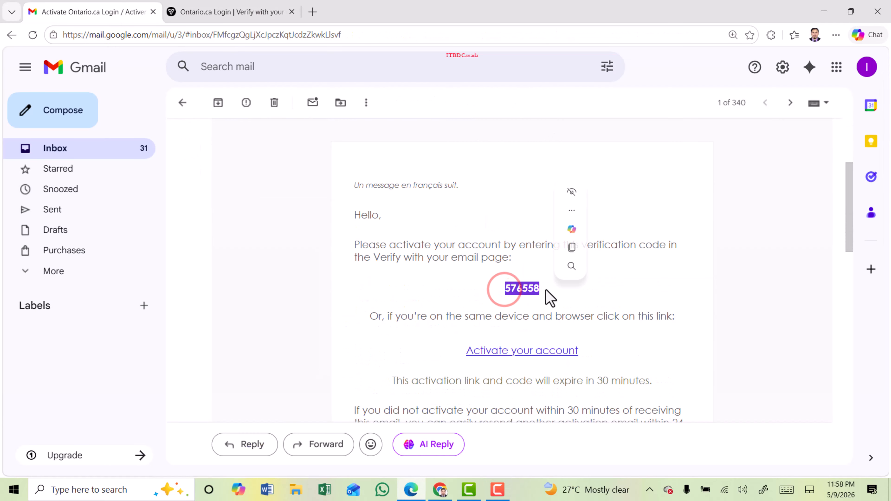
Return to the Ontario.ca Login page, paste the emailed verification code and verify it.
left_click(225, 4)
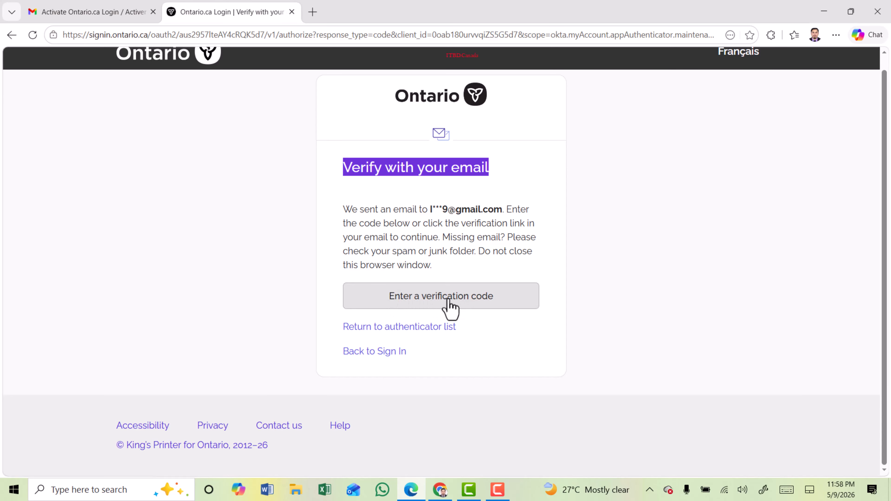
left_click(432, 373)
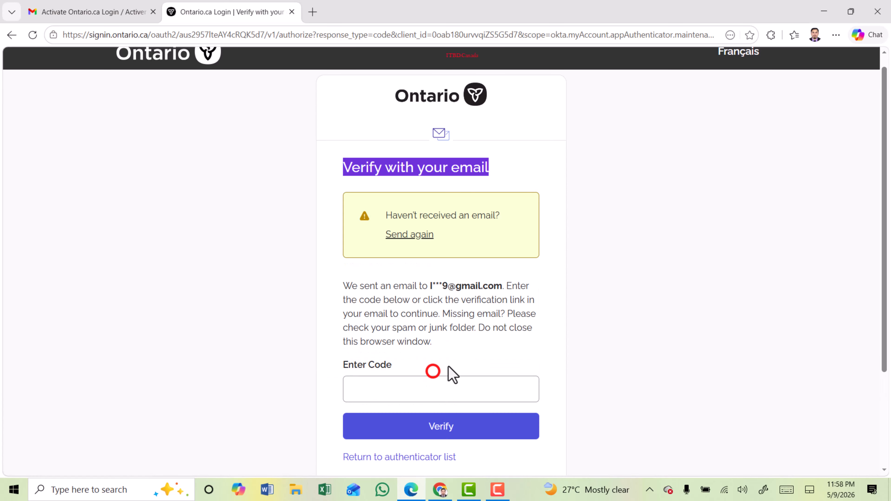
left_click(362, 387)
key("ctrl+v")
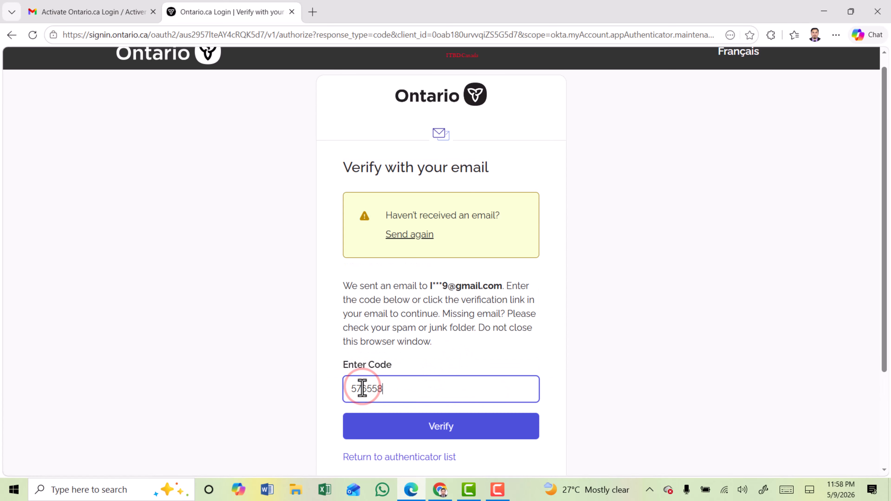
left_click(440, 431)
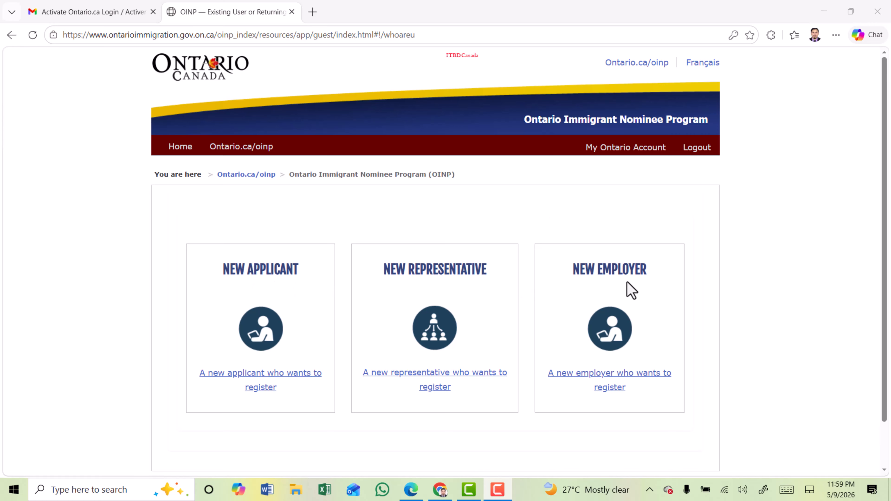
Register as a new applicant and confirm Ontario's Express Entry Human Capital Priorities Stream as the stream to apply under.
left_click_drag(223, 271, 296, 269)
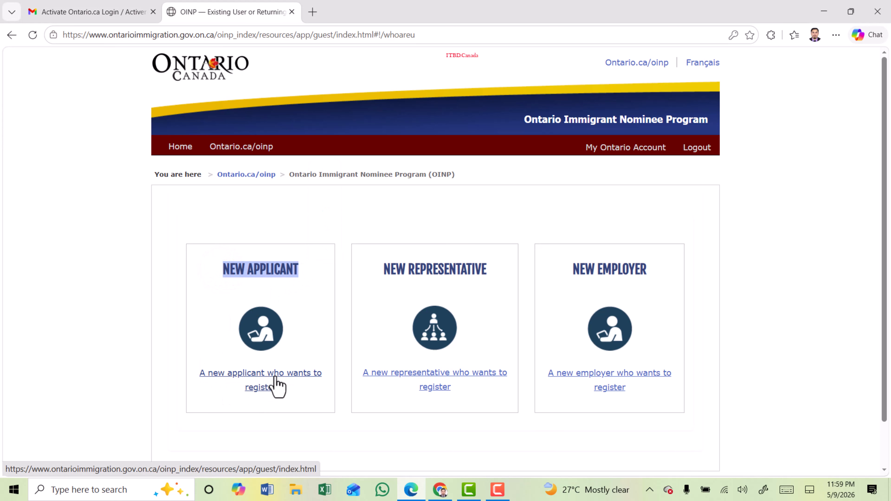
left_click(265, 383)
scroll(268, 372, "down", 2)
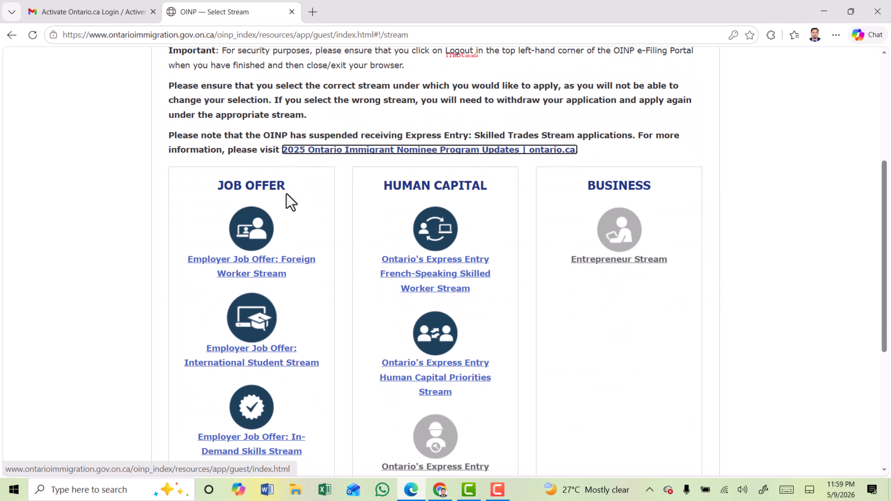
scroll(445, 372, "down", 5)
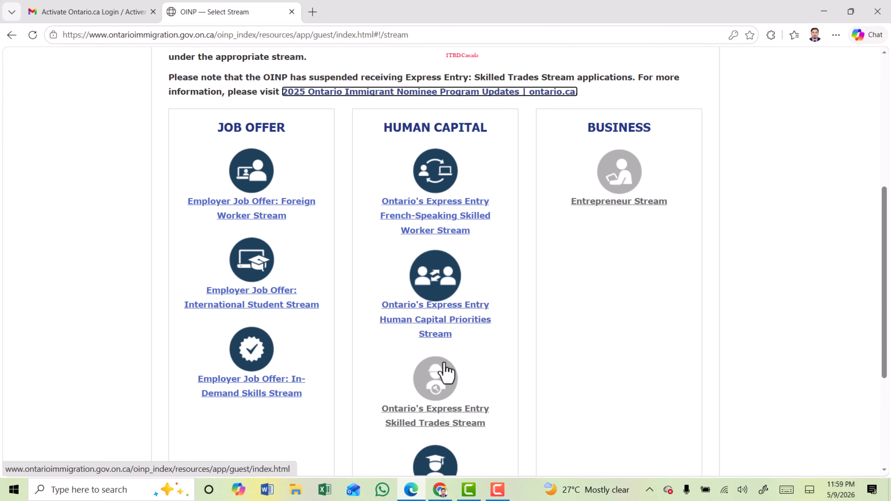
scroll(443, 372, "down", 2)
scroll(453, 376, "up", 6)
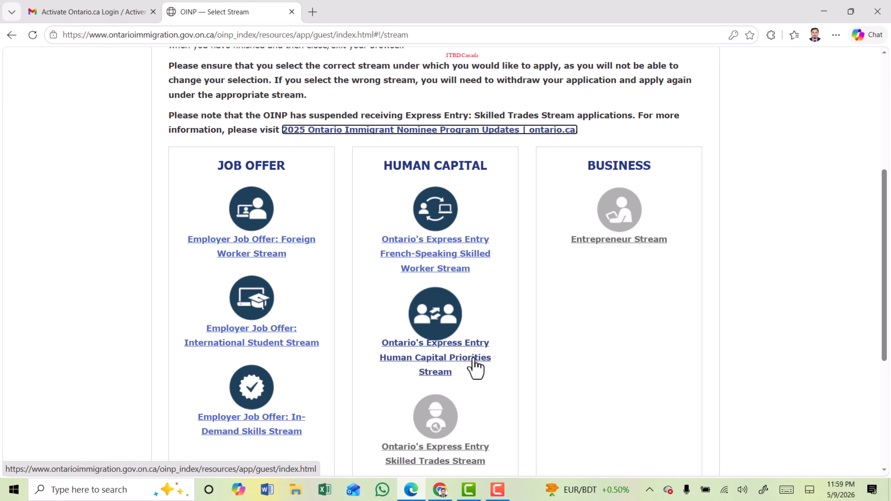
left_click(428, 358)
left_click(551, 250)
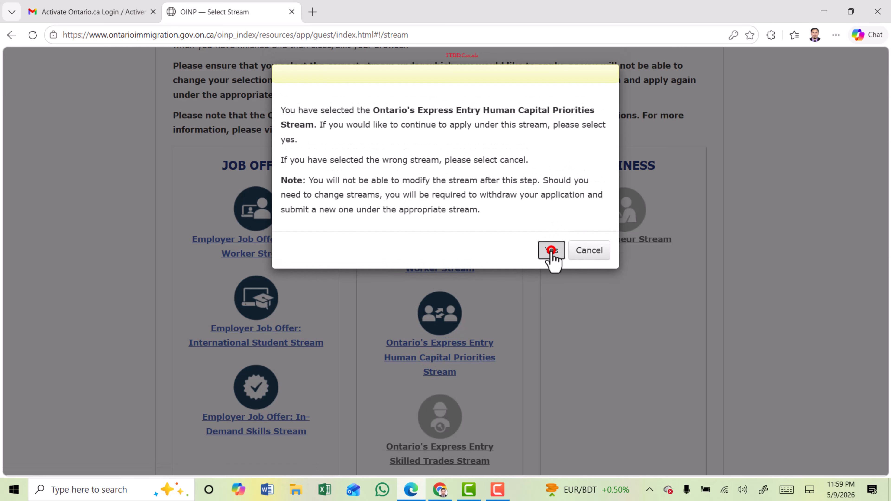
Complete Applicant Registration – Part 1 with the applicant's family name, given name and date of birth, leaving the one-name option off, and proceed.
left_click_drag(171, 171, 315, 174)
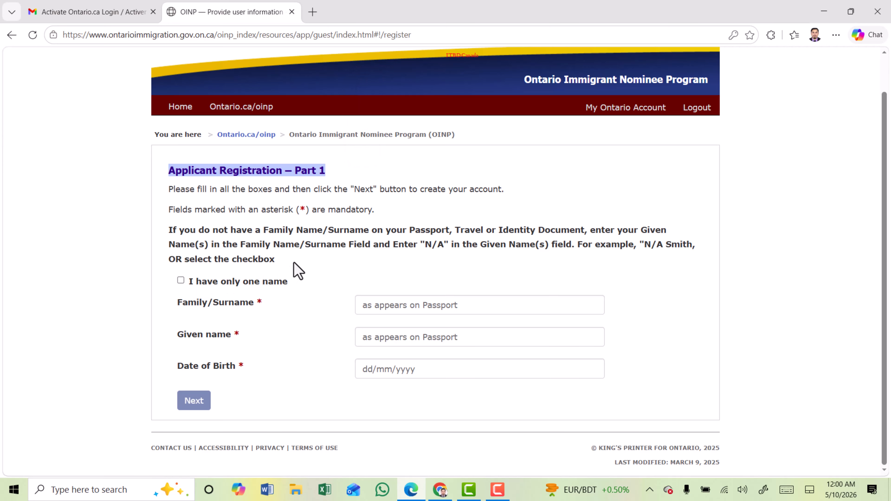
left_click(181, 280)
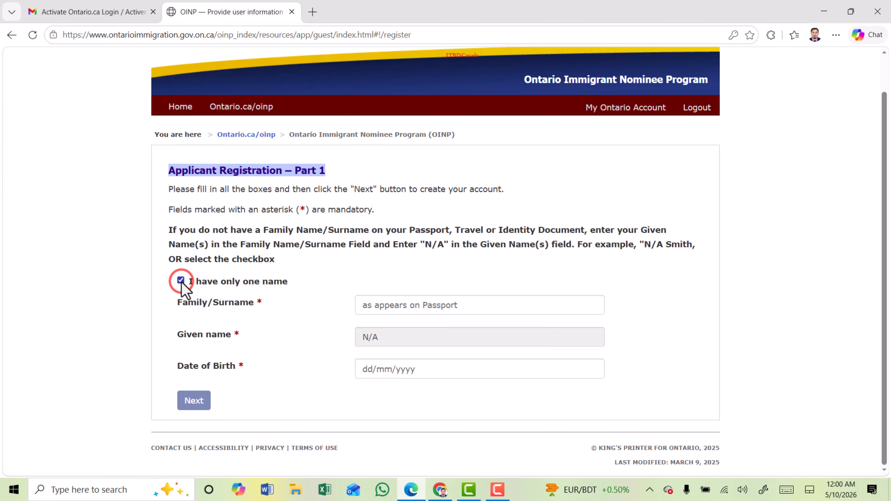
left_click(181, 280)
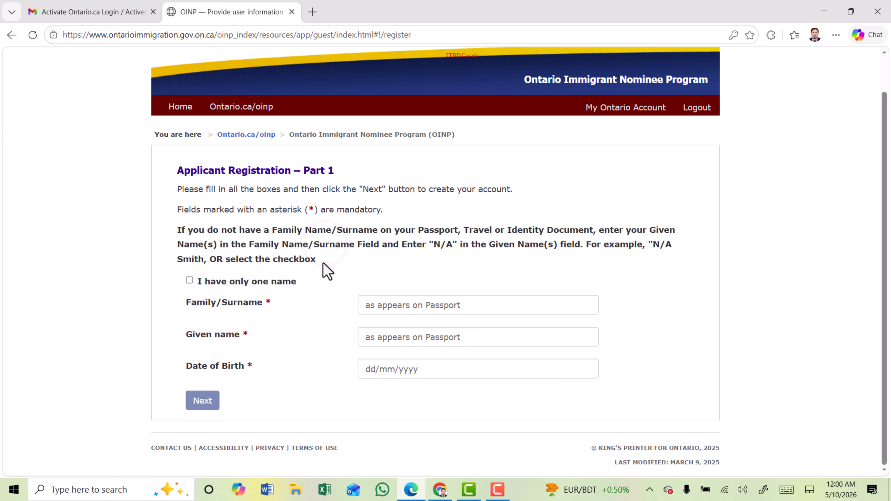
left_click_drag(322, 261, 177, 233)
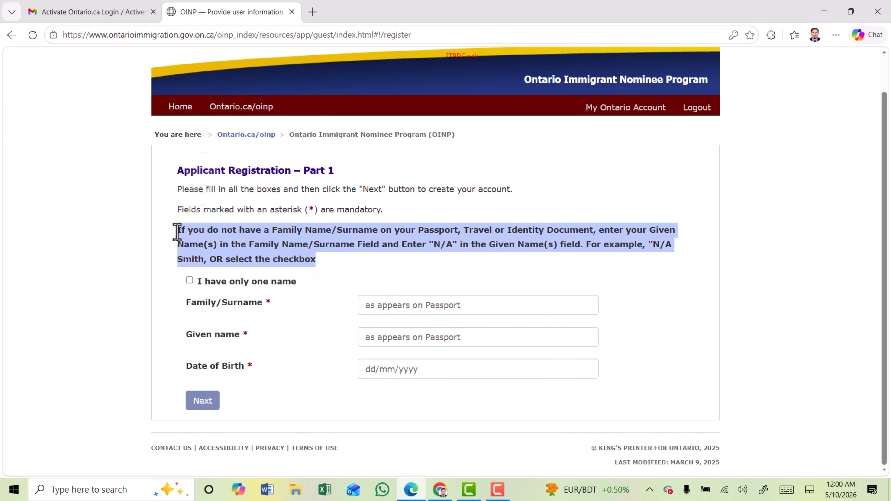
left_click(189, 304)
left_click_drag(185, 302, 245, 303)
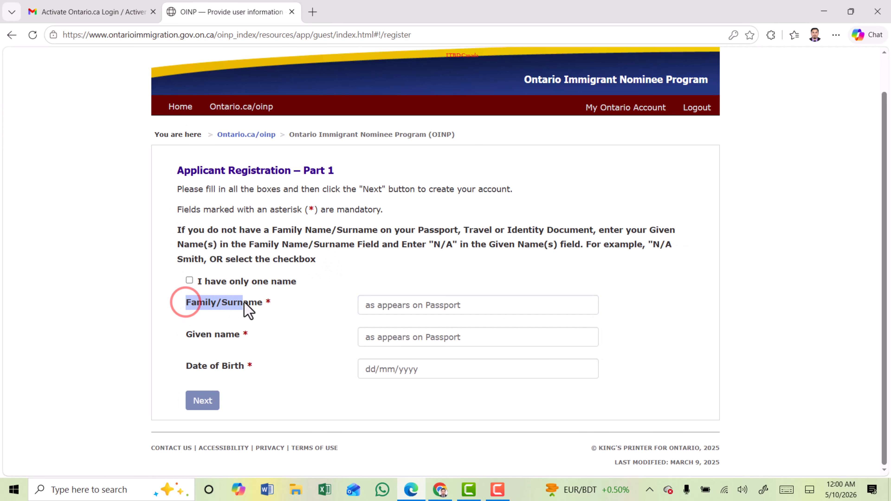
left_click_drag(196, 333, 227, 336)
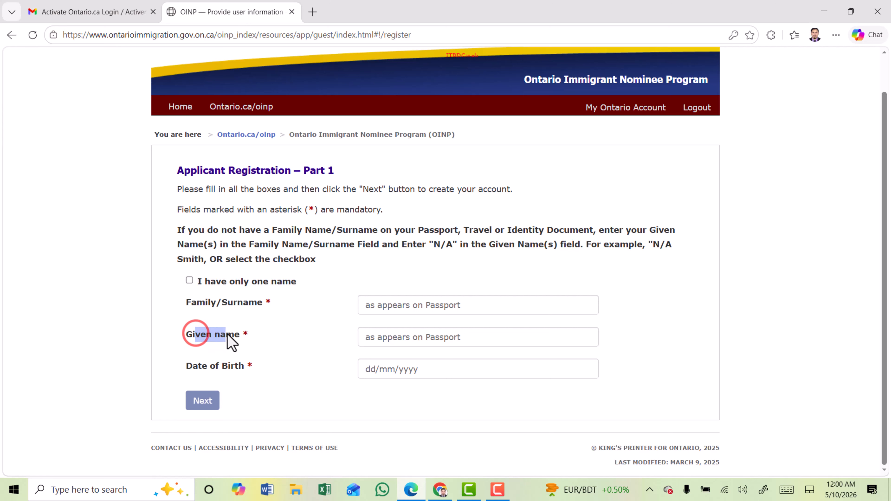
left_click_drag(186, 365, 231, 368)
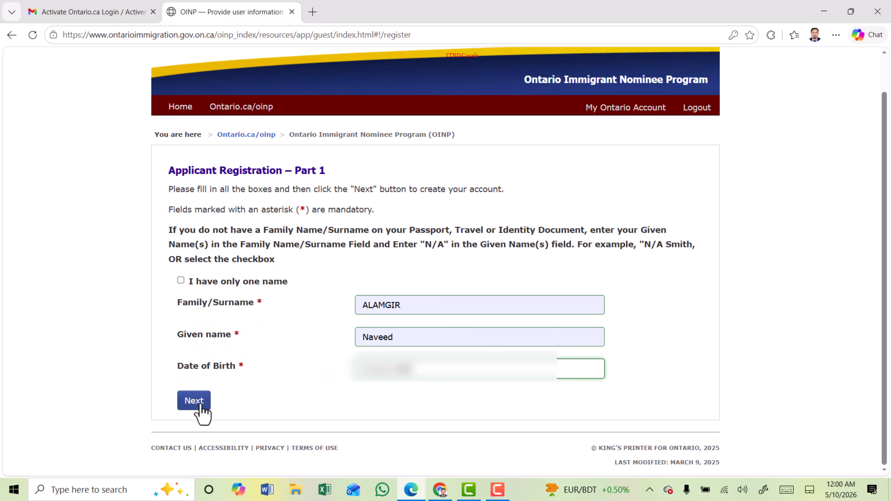
left_click(199, 404)
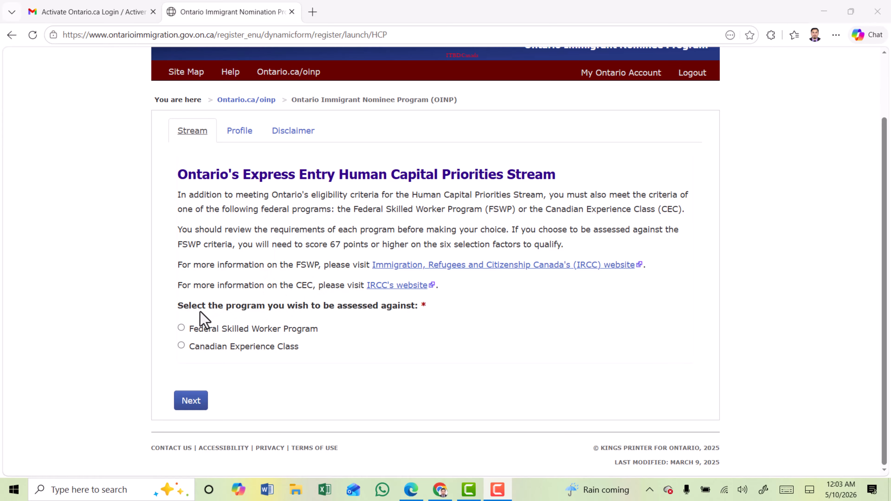
Choose the Federal Skilled Worker Program as the program to be assessed against and continue to the Profile section.
left_click_drag(198, 307, 407, 308)
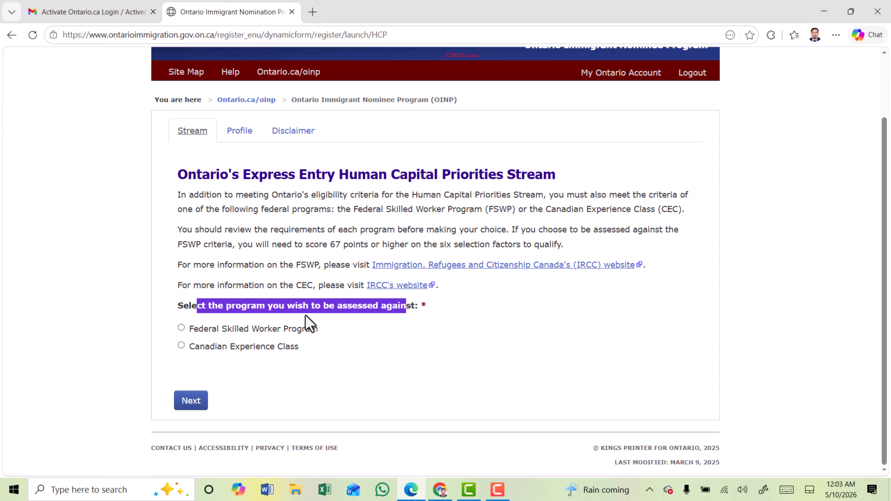
left_click(194, 307)
left_click_drag(201, 331, 310, 336)
left_click_drag(199, 347, 295, 355)
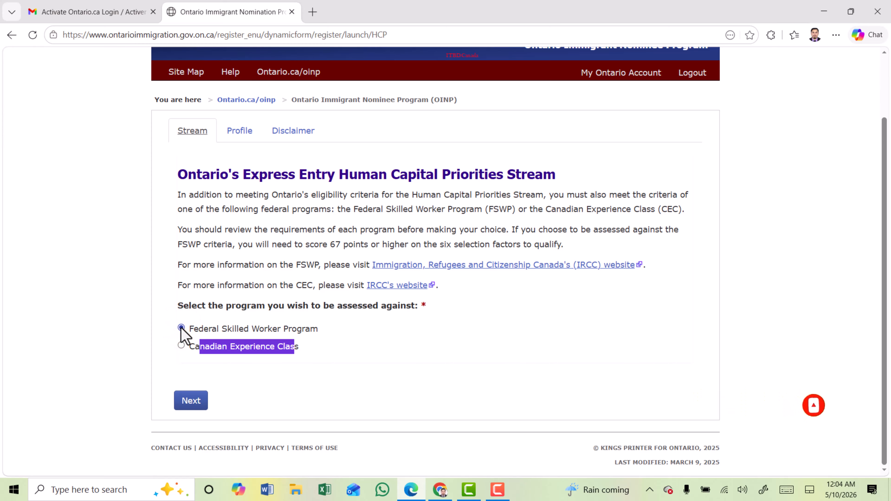
left_click(191, 401)
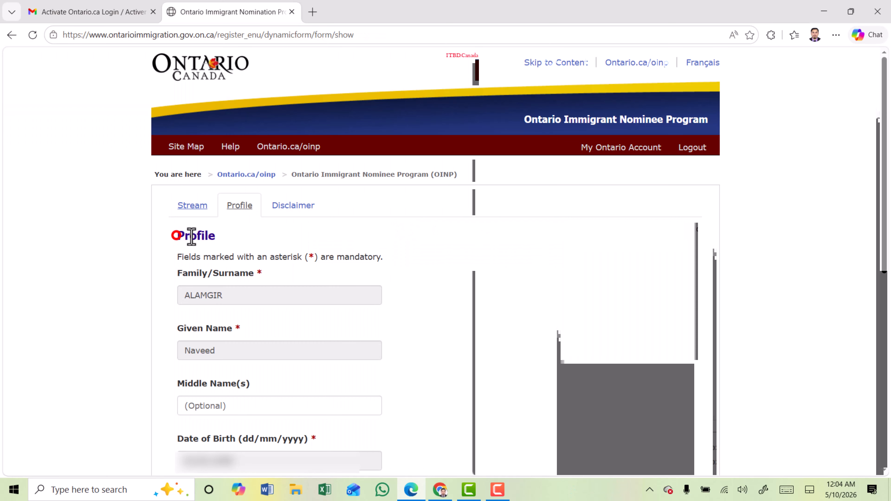
left_click_drag(191, 236, 229, 243)
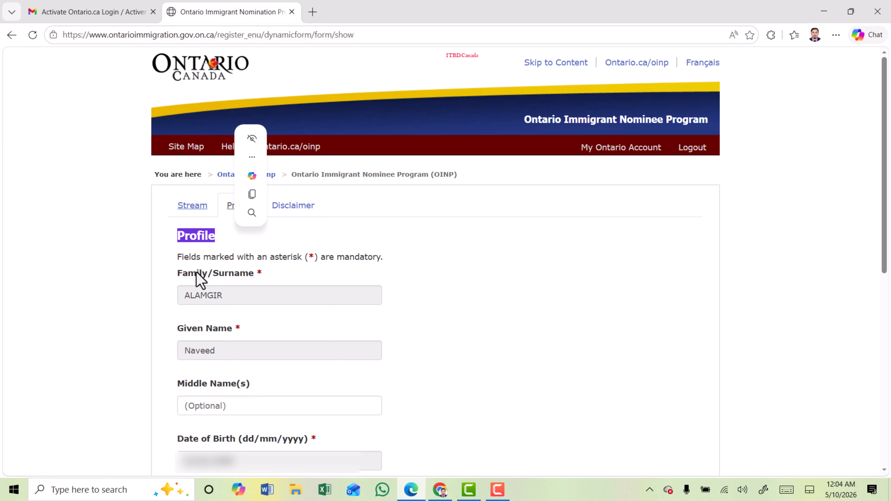
Set the primary telephone type to Cellular (cell/mobile) and its country code to Bangladesh - 880 in the profile.
left_click_drag(189, 273, 248, 279)
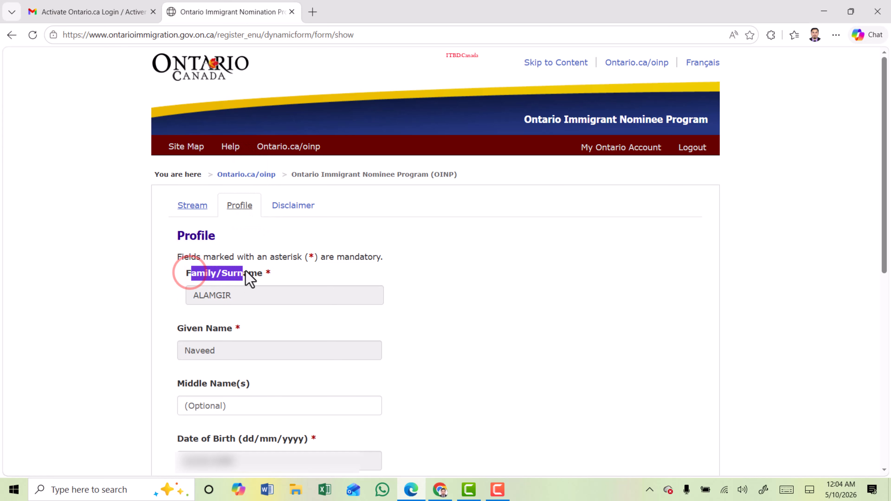
scroll(474, 295, "down", 8)
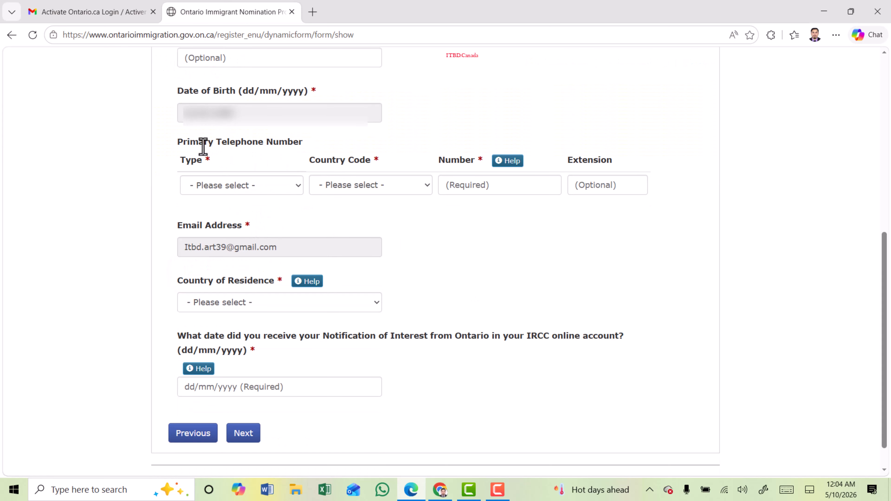
left_click_drag(184, 142, 299, 142)
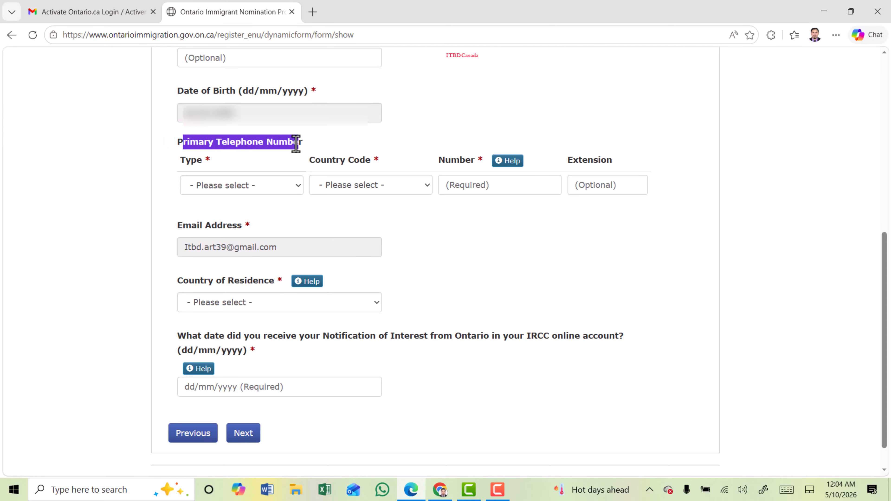
left_click(233, 189)
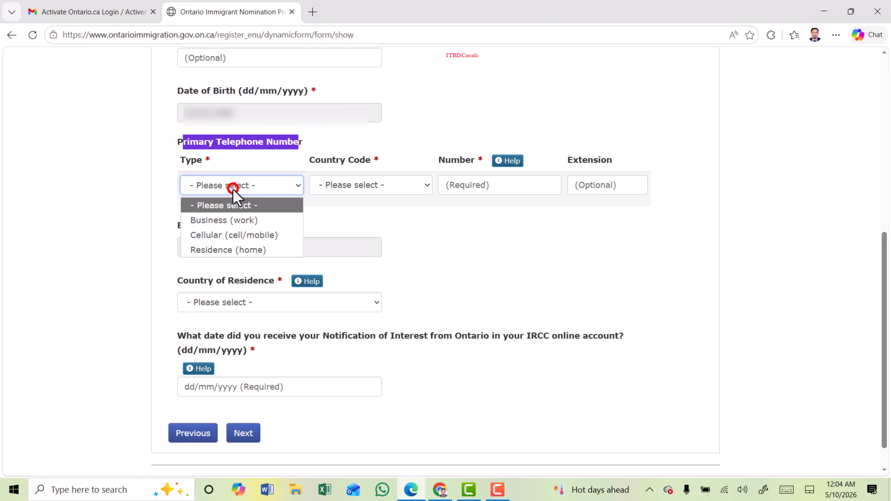
left_click(223, 234)
left_click(364, 186)
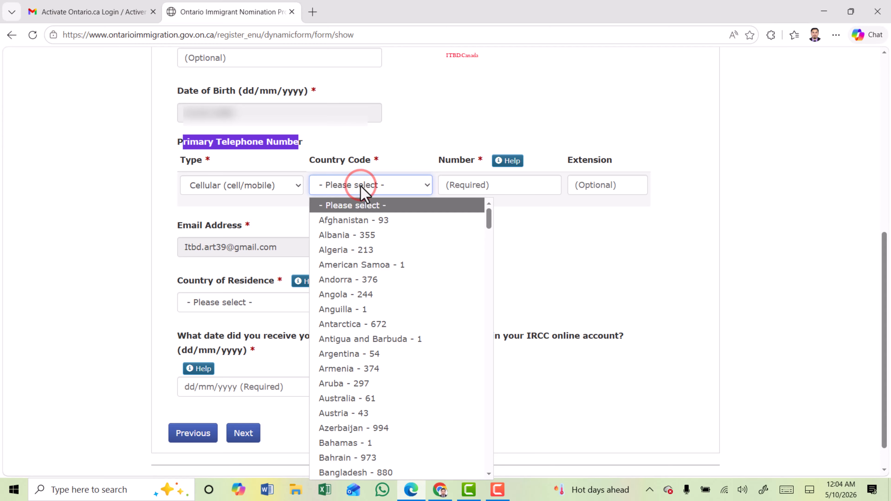
key("b")
key("Down")
key("Down")
key("Return")
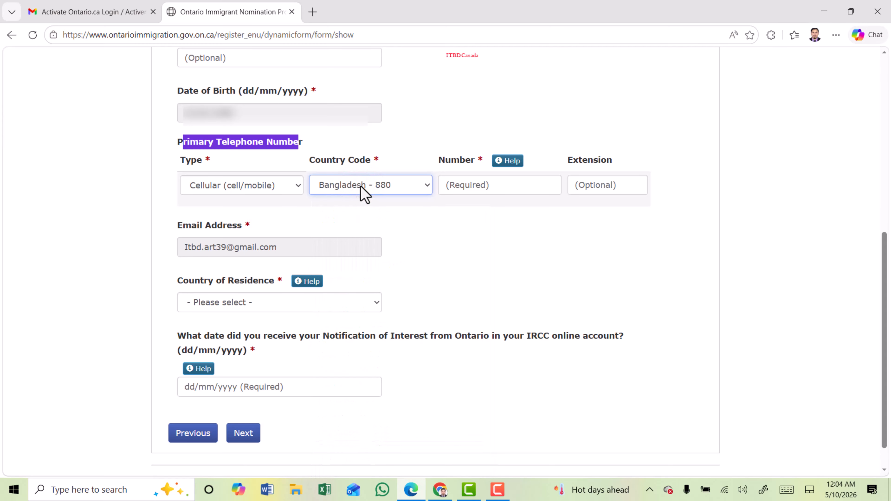
Paste the applicant's primary telephone number, leave the extension blank, and choose Bangladesh as the country of residence.
left_click(471, 188)
key("ctrl+v")
left_click_drag(579, 159, 607, 165)
left_click(557, 213)
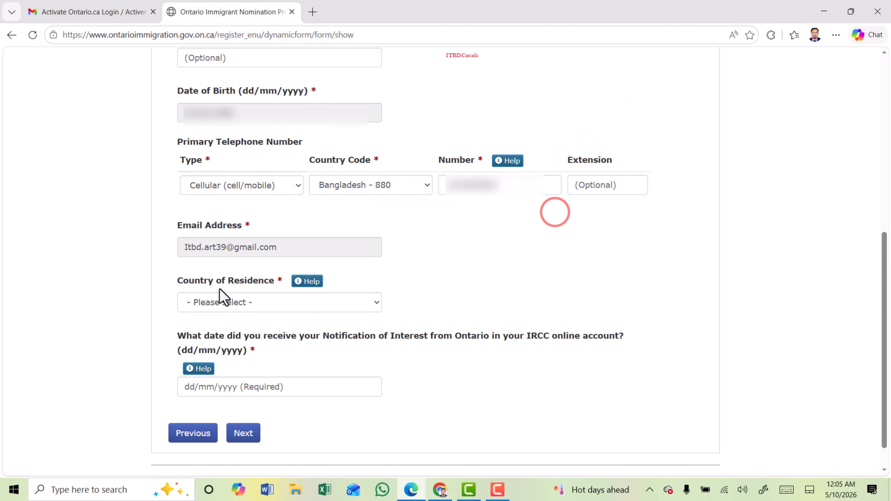
left_click(250, 303)
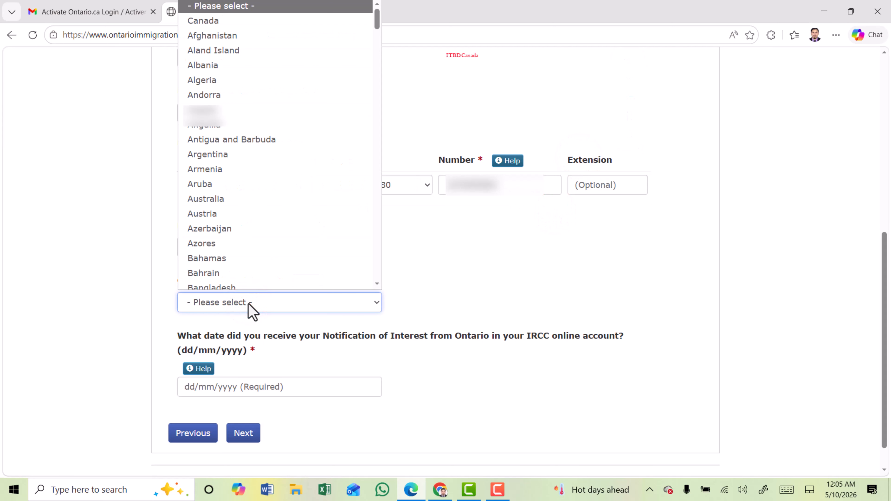
left_click(241, 287)
Enter 09/05/2026 as the date the Notification of Interest from Ontario was received and continue to the Disclaimer section.
left_click(182, 336)
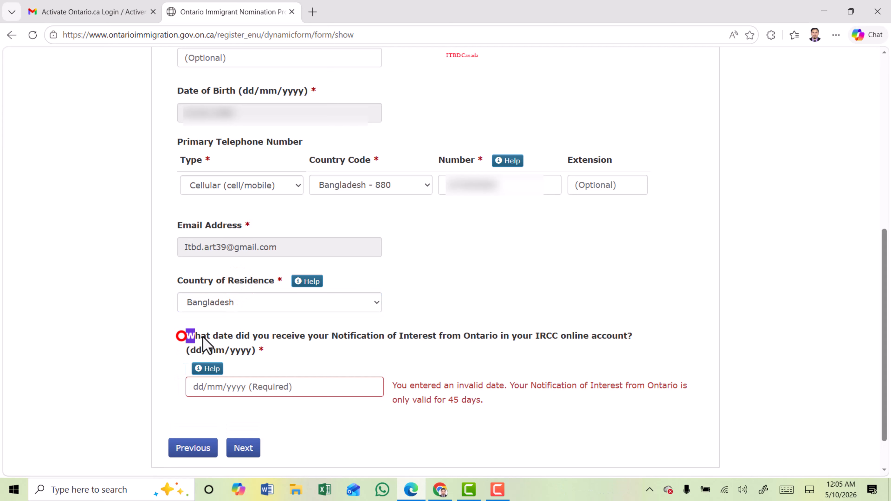
left_click_drag(203, 336, 599, 338)
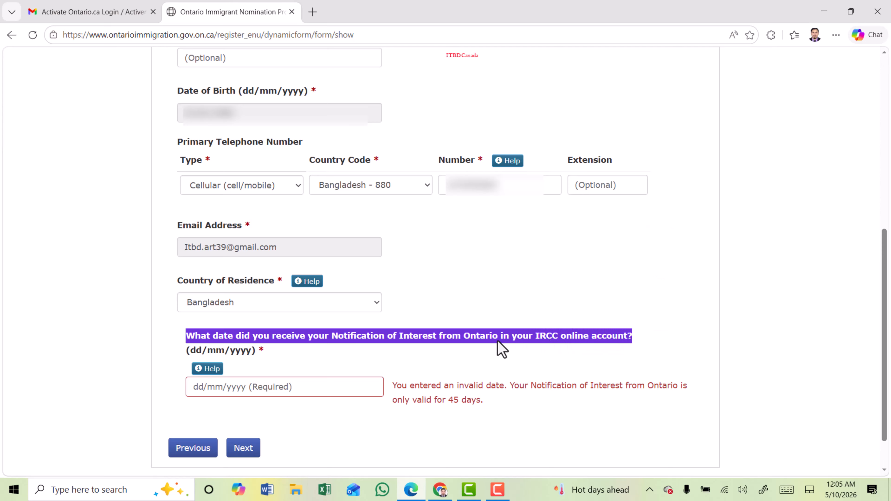
left_click(484, 337)
left_click_drag(322, 337, 440, 337)
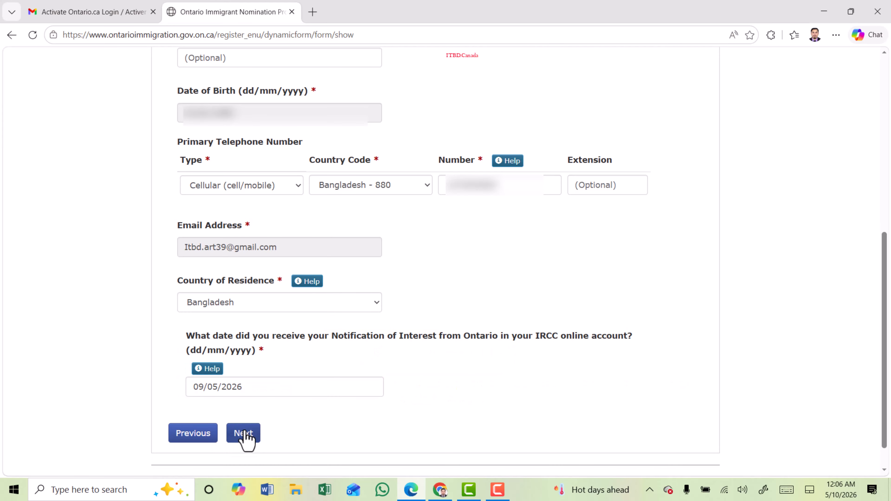
left_click(242, 434)
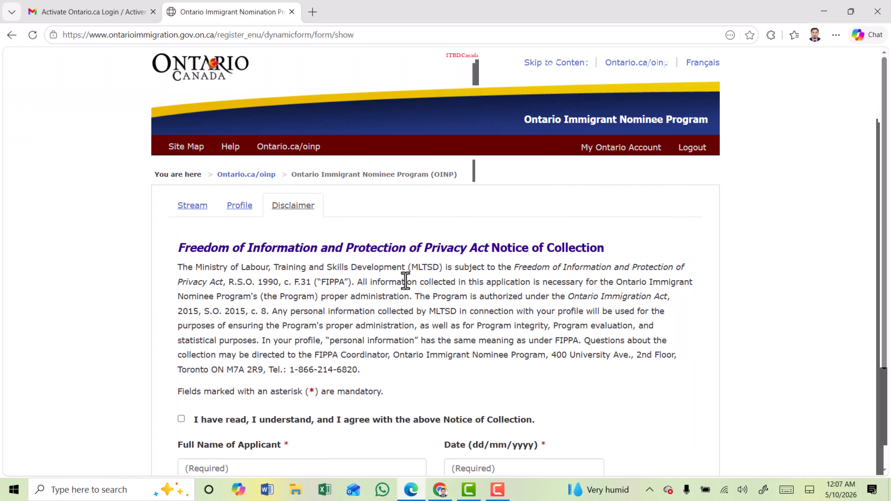
Agree to the Notice of Collection, enter the applicant's full name, and submit the registration.
scroll(403, 281, "down", 3)
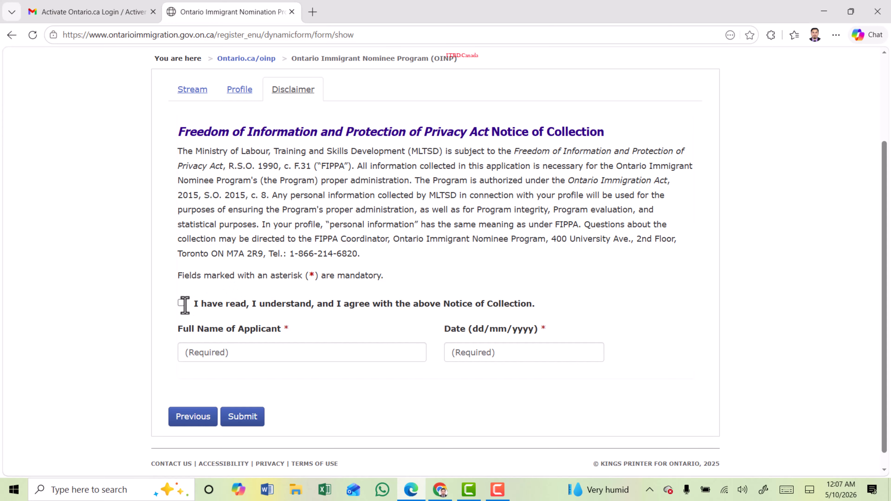
left_click(181, 303)
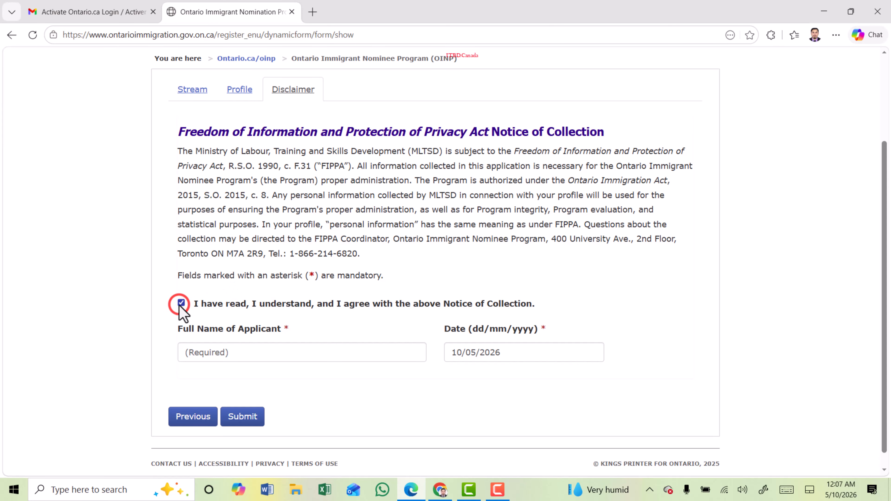
left_click(281, 353)
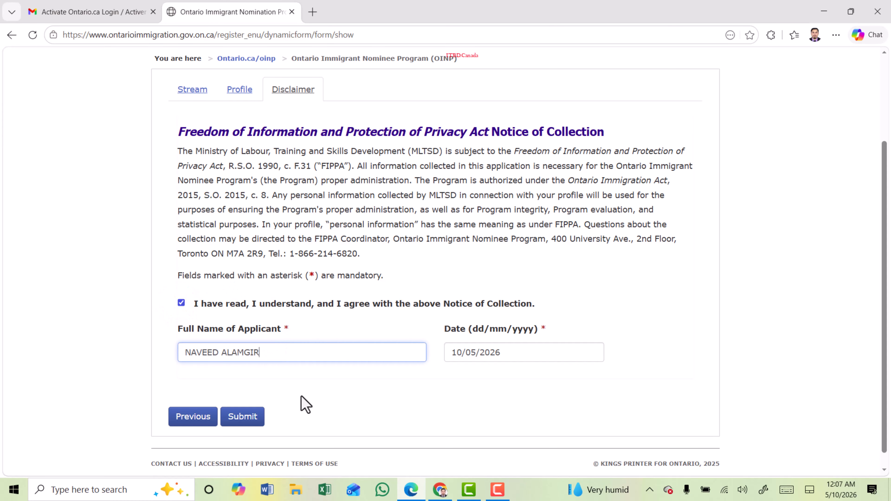
left_click(242, 421)
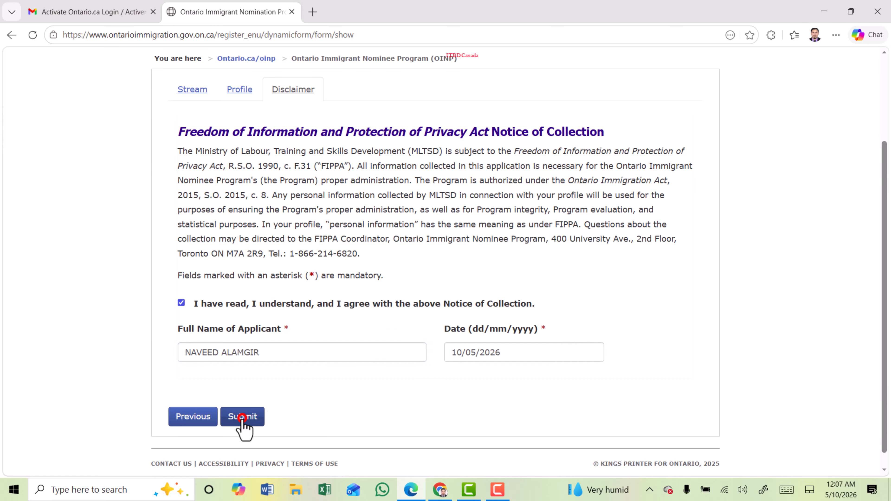
Finish the registration confirmation and open the Human Capital – FSWP application by its file number in My Applications.
left_click_drag(203, 230, 384, 239)
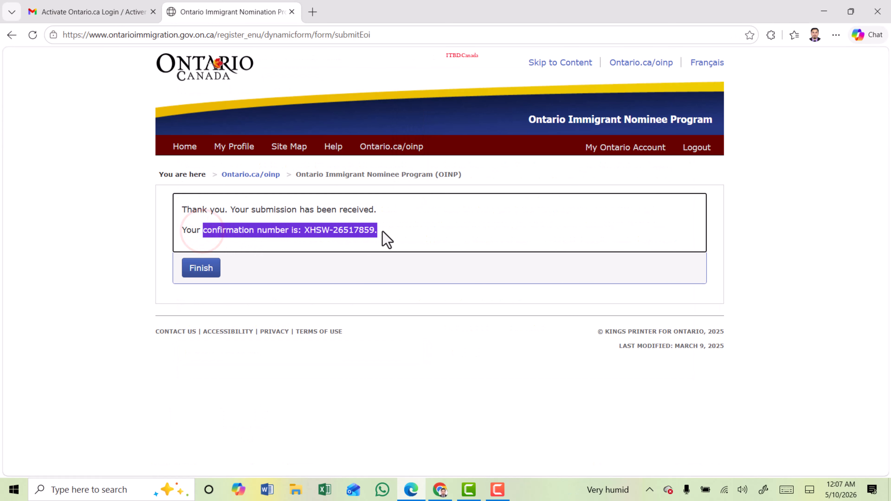
left_click(203, 268)
left_click_drag(179, 242, 270, 246)
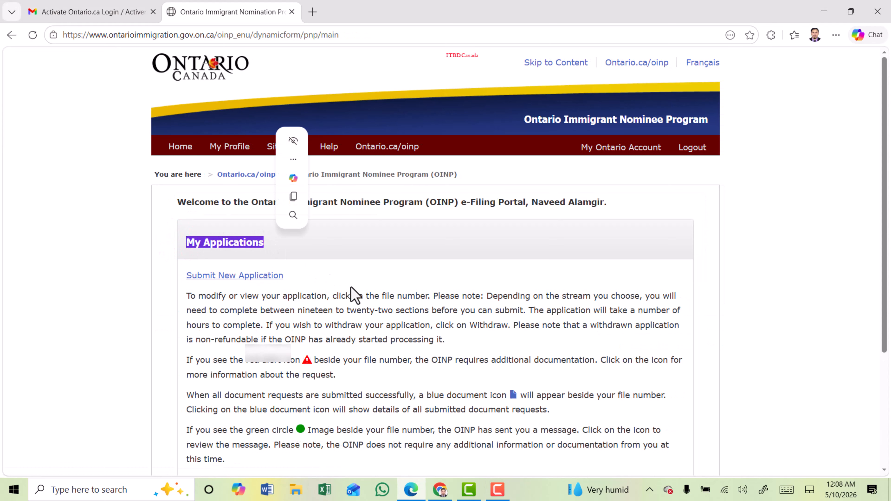
scroll(355, 295, "down", 5)
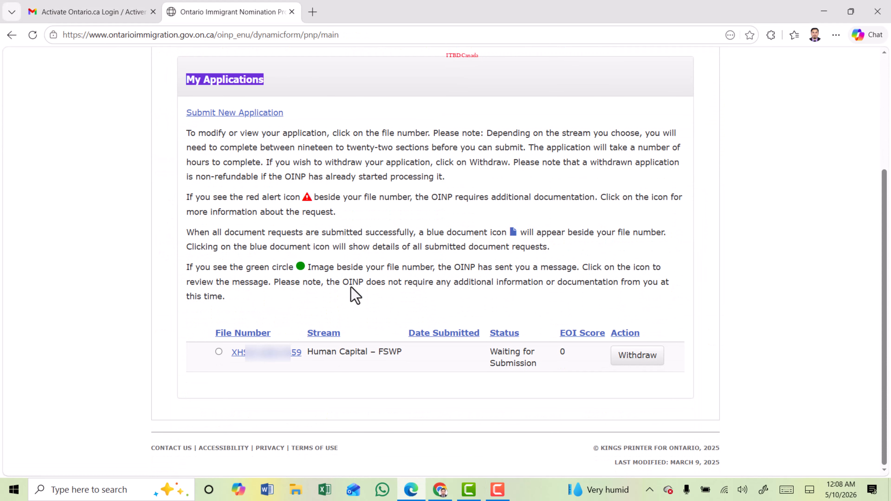
left_click(219, 351)
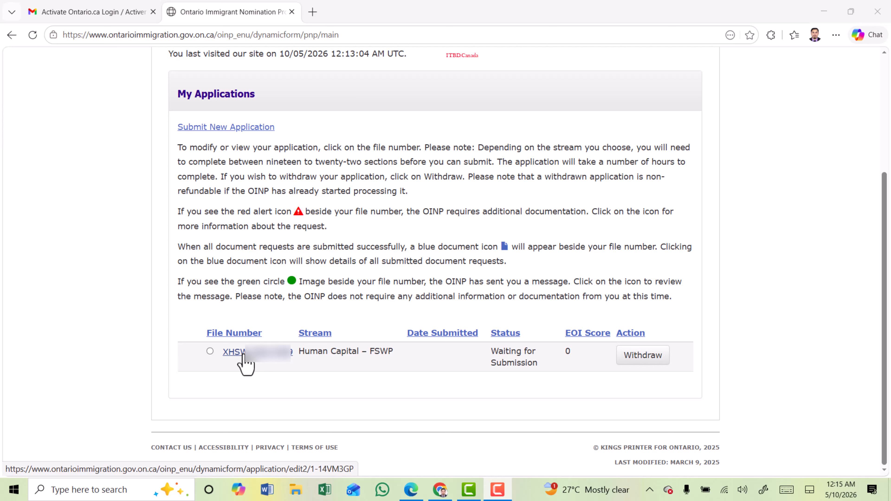
left_click(243, 353)
Answer Yes to someone assisting with the application and review the follow-up questions on name, relationship, payment and representative.
left_click_drag(316, 213, 484, 225)
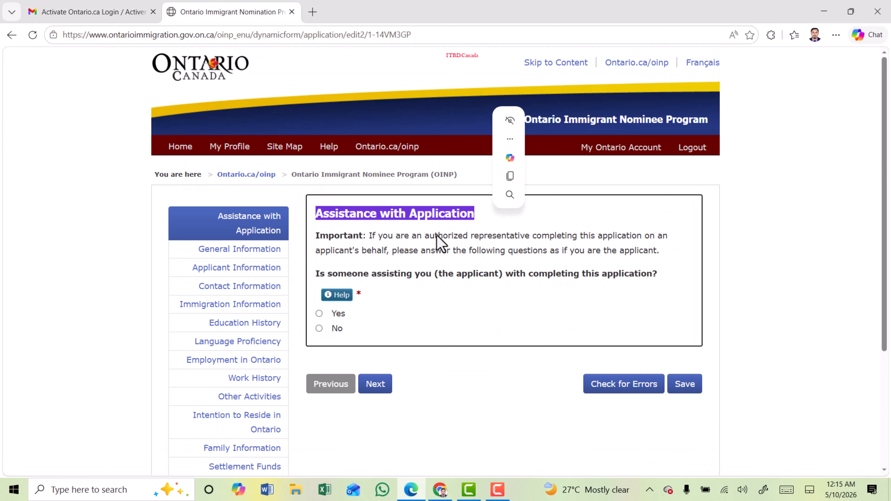
left_click(403, 239)
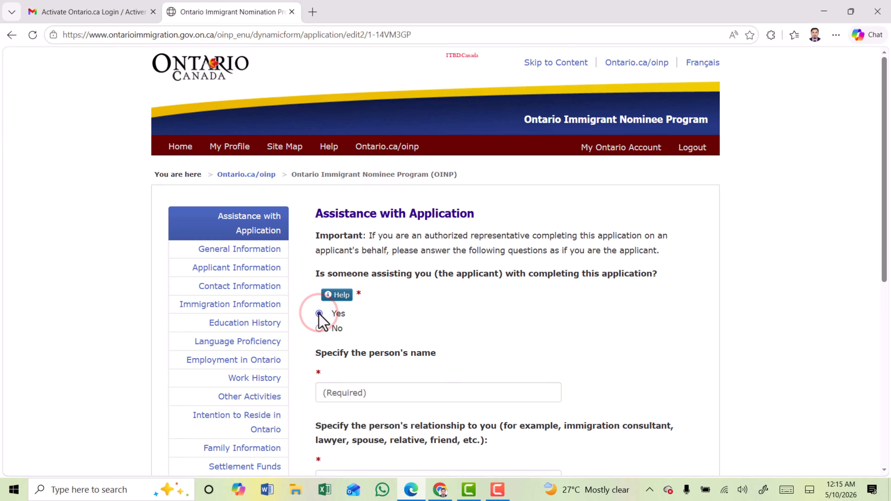
scroll(334, 242, "down", 3)
left_click_drag(328, 237, 434, 246)
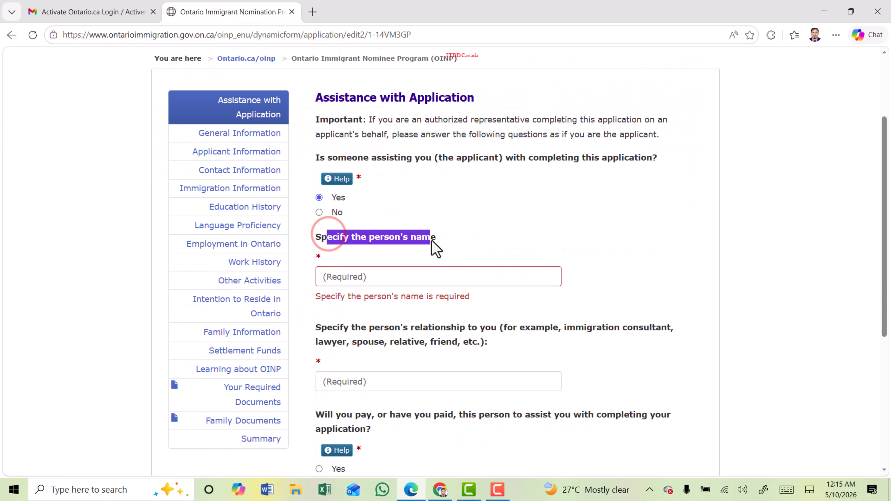
scroll(435, 248, "down", 3)
left_click_drag(341, 215, 527, 218)
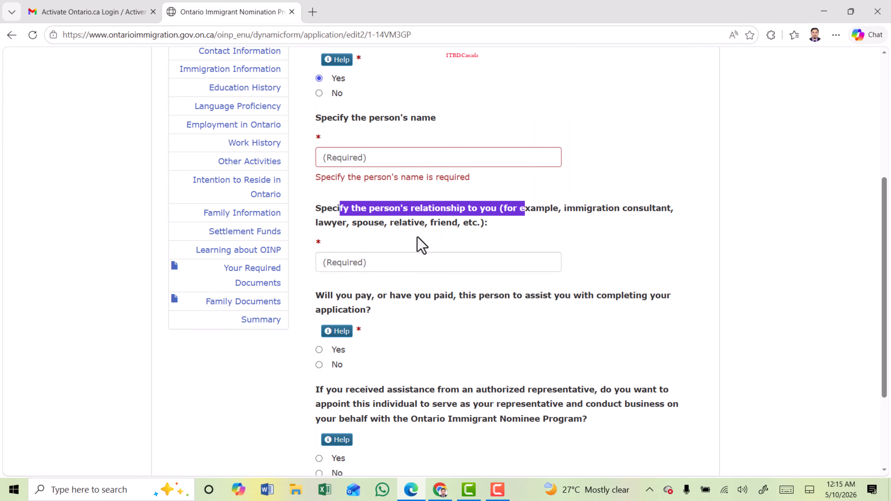
scroll(398, 211, "down", 3)
left_click_drag(347, 183, 595, 192)
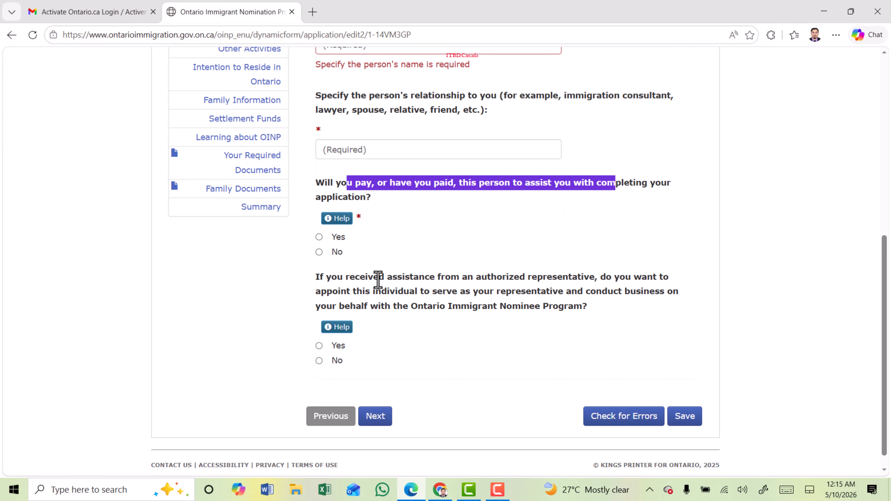
left_click_drag(379, 280, 613, 296)
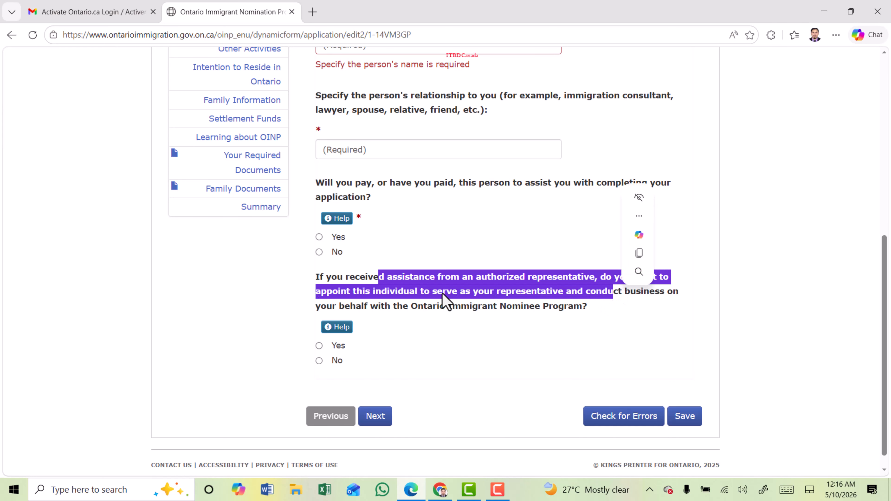
Answer No to whether someone is assisting with completing the application and proceed to the next section.
scroll(421, 281, "up", 5)
left_click(319, 213)
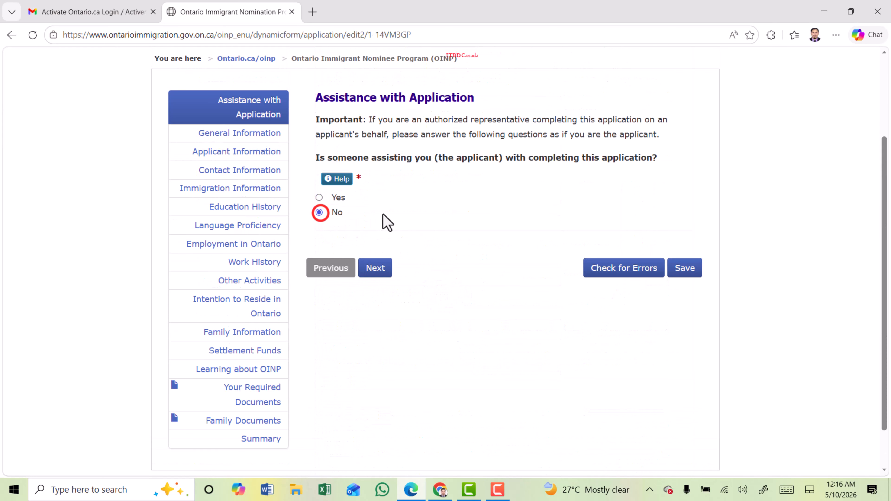
left_click(378, 269)
Review the Notification of Interest profile number and expiry date fields, and answer No to having a more up to date Express Entry profile.
scroll(472, 322, "down", 15)
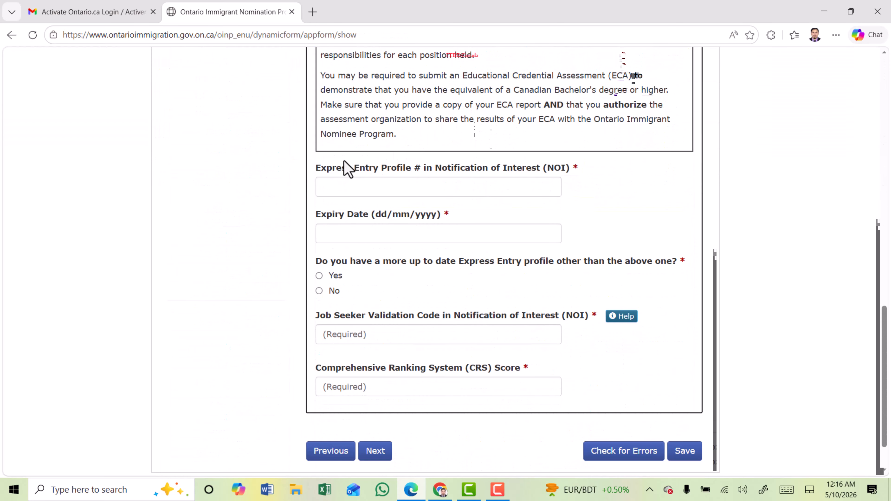
left_click_drag(320, 168, 408, 171)
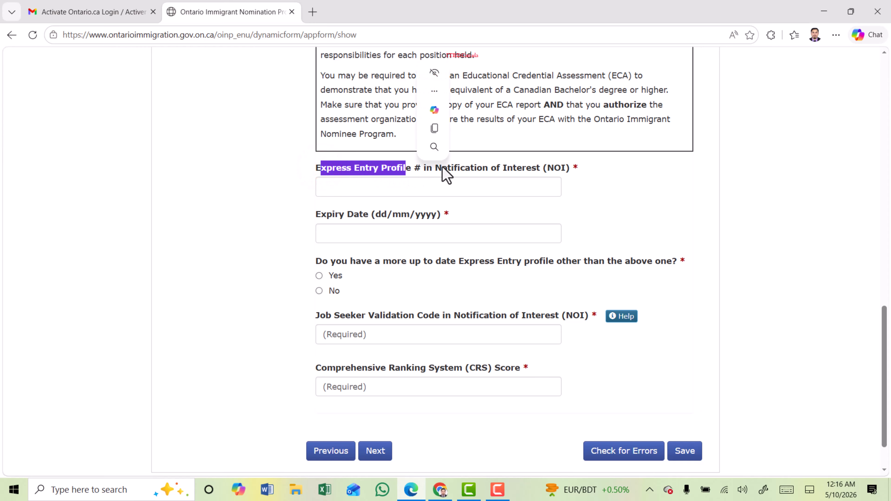
left_click_drag(434, 169, 543, 171)
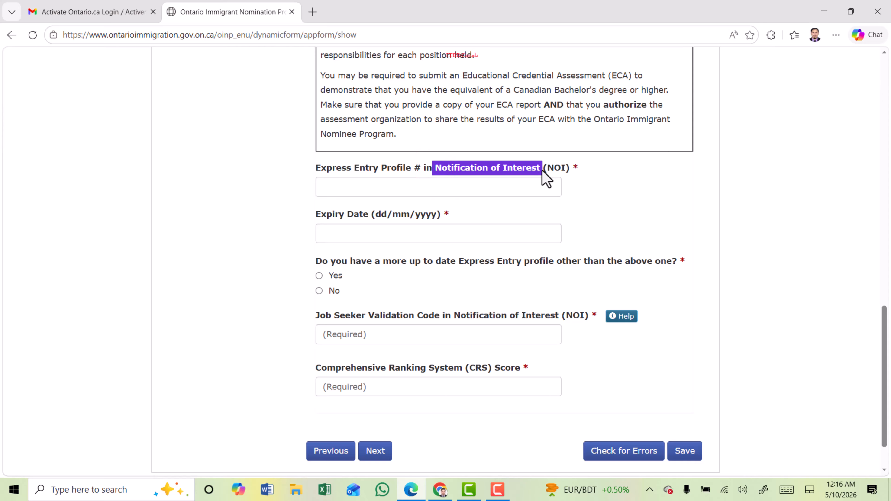
left_click_drag(327, 214, 437, 214)
left_click_drag(316, 262, 569, 269)
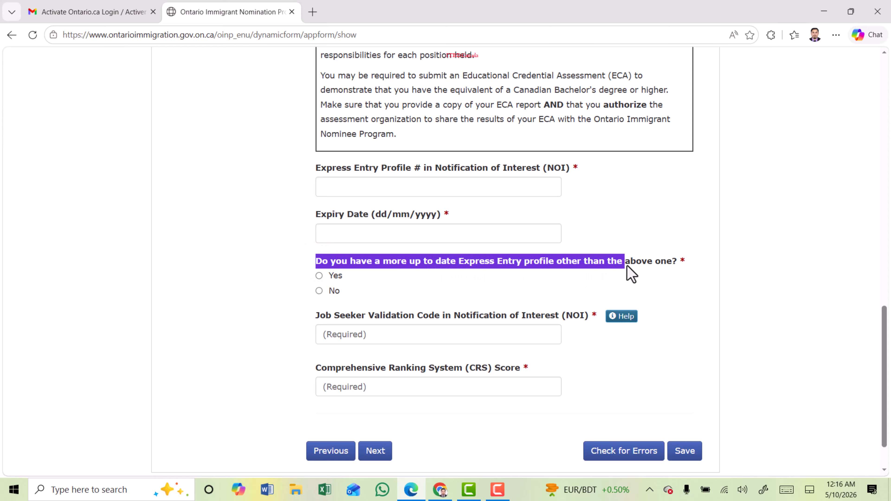
left_click_drag(628, 265, 676, 266)
left_click(435, 262)
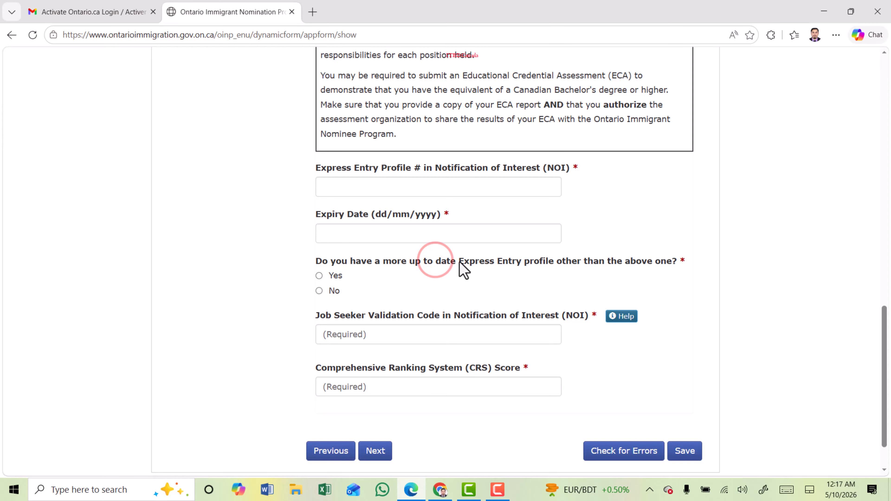
left_click_drag(449, 262, 612, 265)
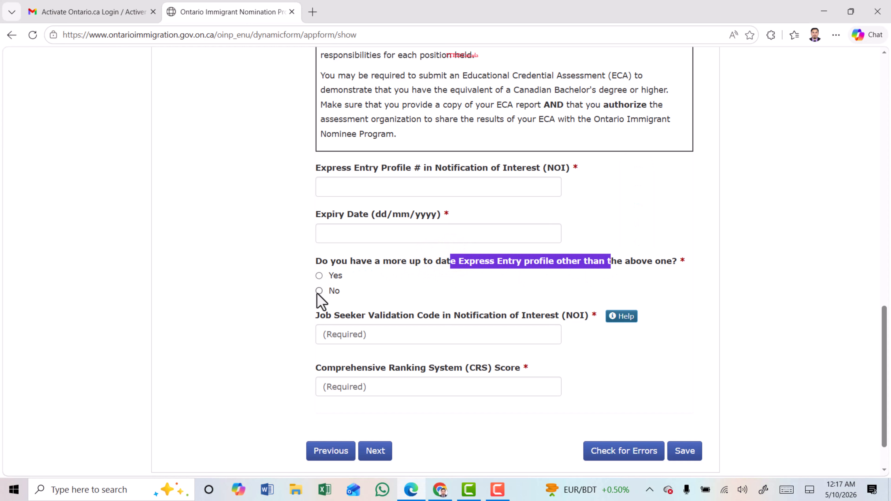
Review the Job Seeker Validation Code and Comprehensive Ranking System score fields, and proceed to the Applicant Information section.
left_click_drag(322, 317, 446, 320)
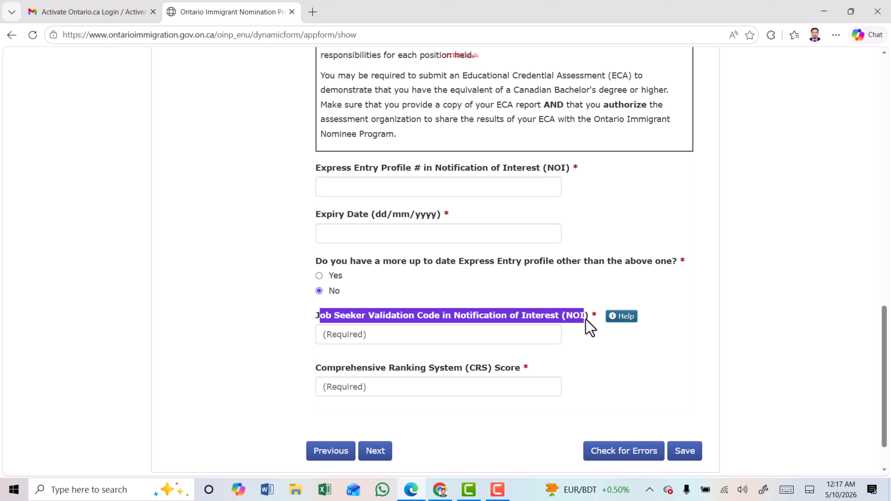
left_click(412, 311)
left_click_drag(320, 318, 434, 317)
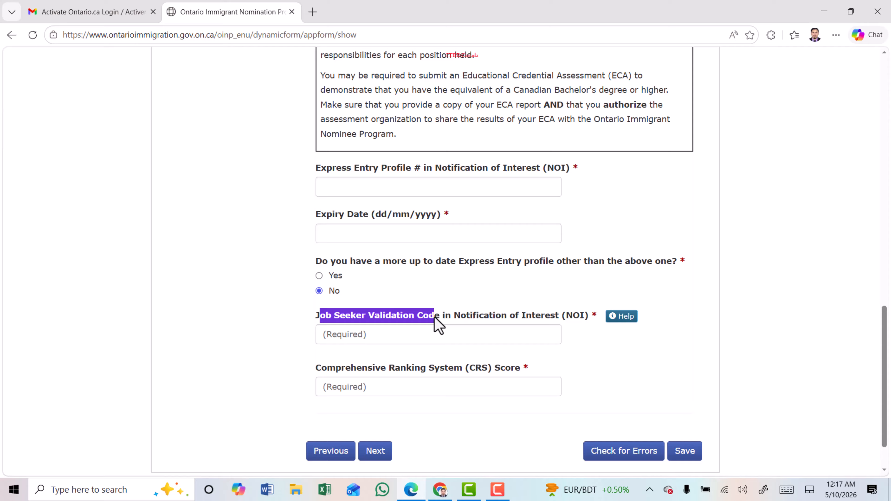
left_click(400, 315)
left_click_drag(322, 367, 523, 373)
scroll(423, 389, "down", 2)
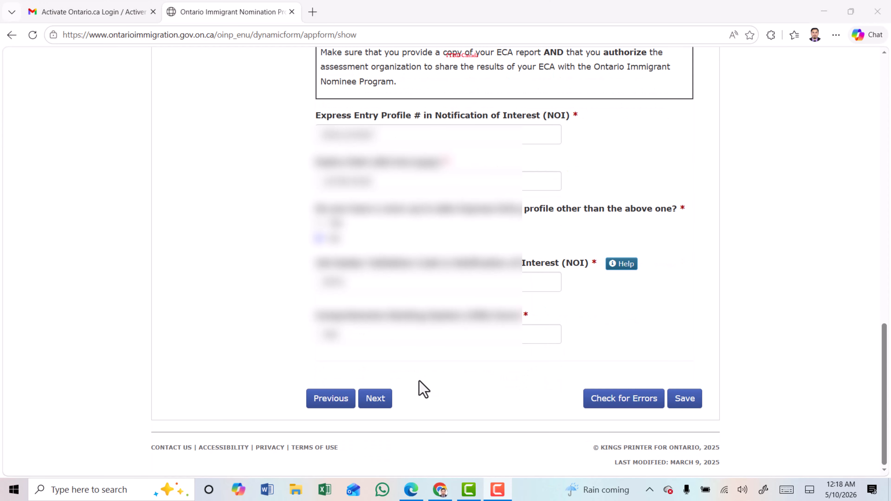
left_click(373, 403)
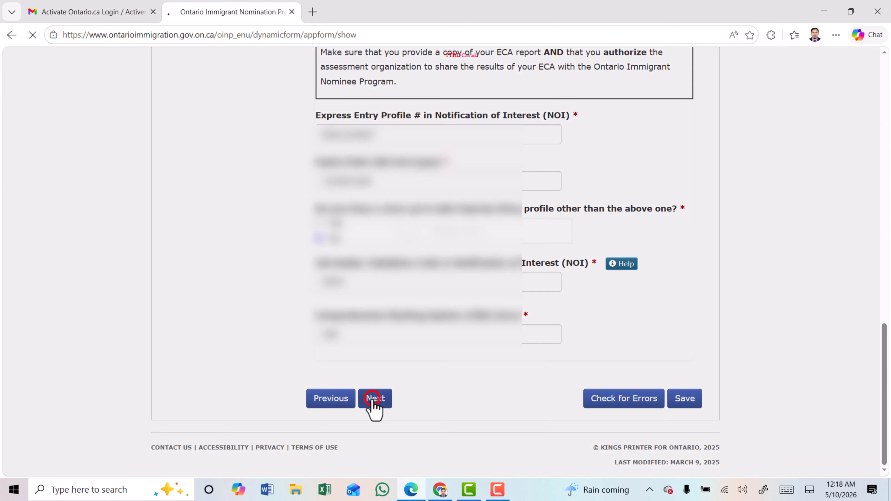
Review the Applicant Information name fields and the instructions on listing other names, such as birth names, previous married names and nicknames.
left_click_drag(316, 213, 458, 225)
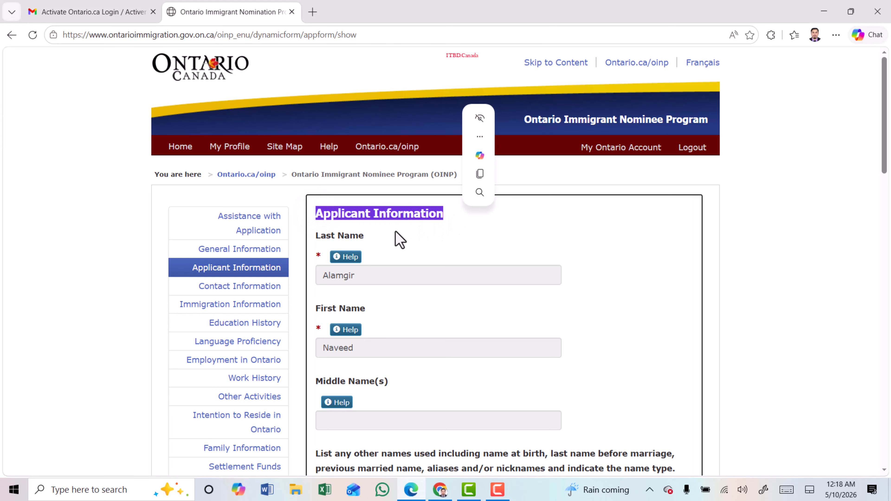
left_click_drag(393, 214, 363, 228)
scroll(342, 225, "down", 3)
scroll(363, 228, "down", 3)
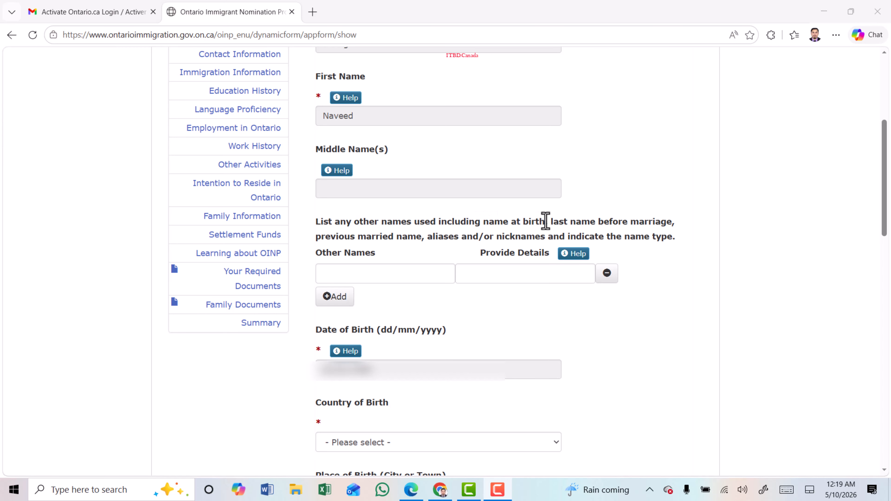
left_click_drag(315, 225, 388, 259)
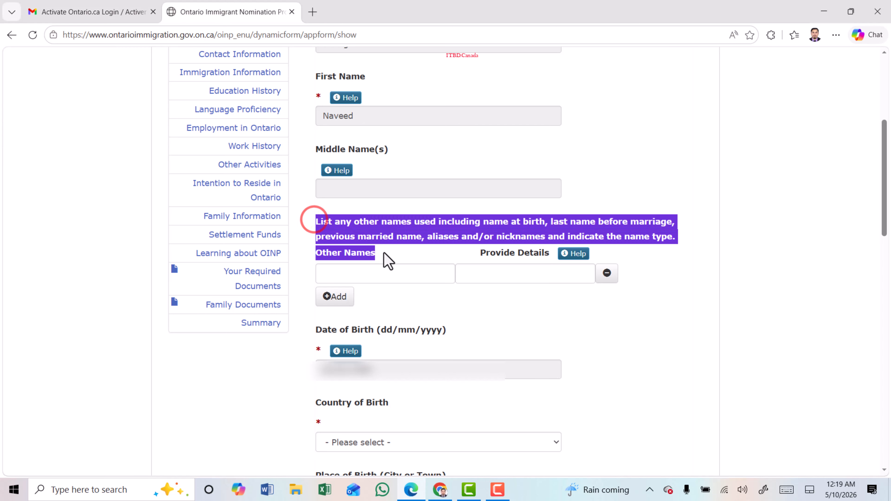
left_click(338, 230)
left_click_drag(510, 222, 671, 224)
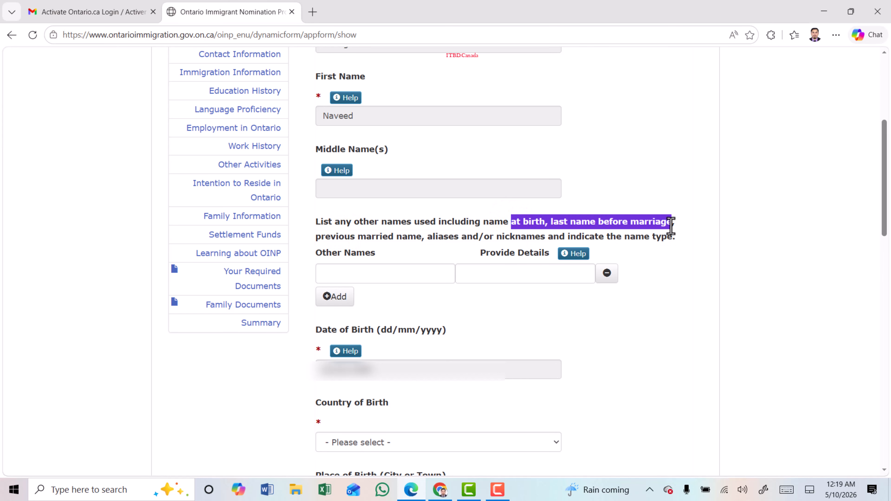
left_click_drag(356, 236, 414, 236)
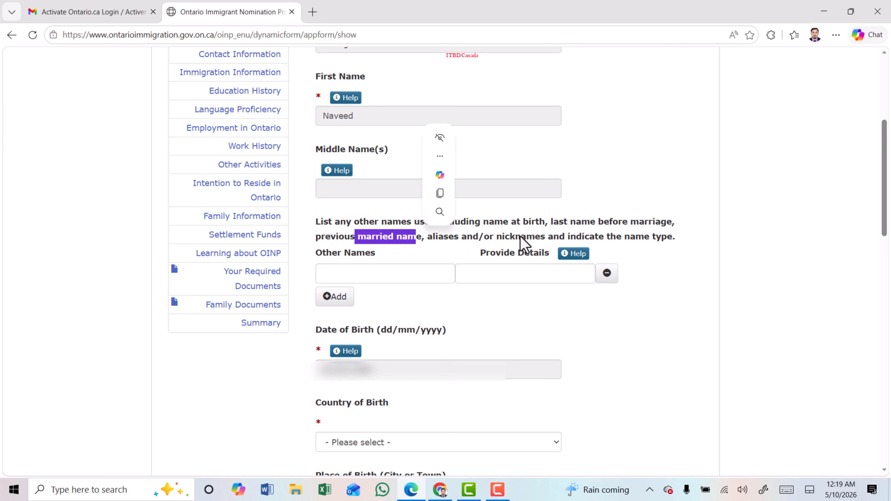
left_click_drag(494, 237, 593, 237)
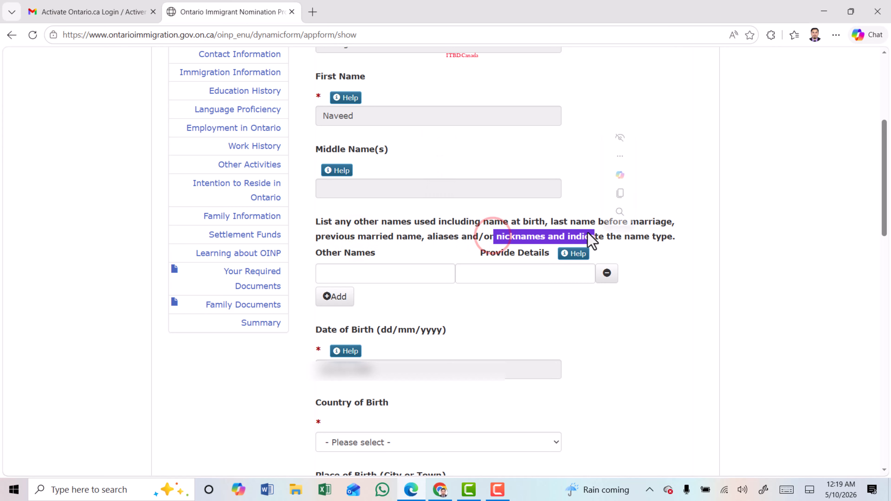
left_click(415, 231)
Set the country of birth to Bangladesh and fill in the place of birth as DHAKA.
scroll(416, 232, "down", 3)
left_click_drag(316, 213, 443, 215)
left_click_drag(324, 287, 378, 293)
left_click(365, 329)
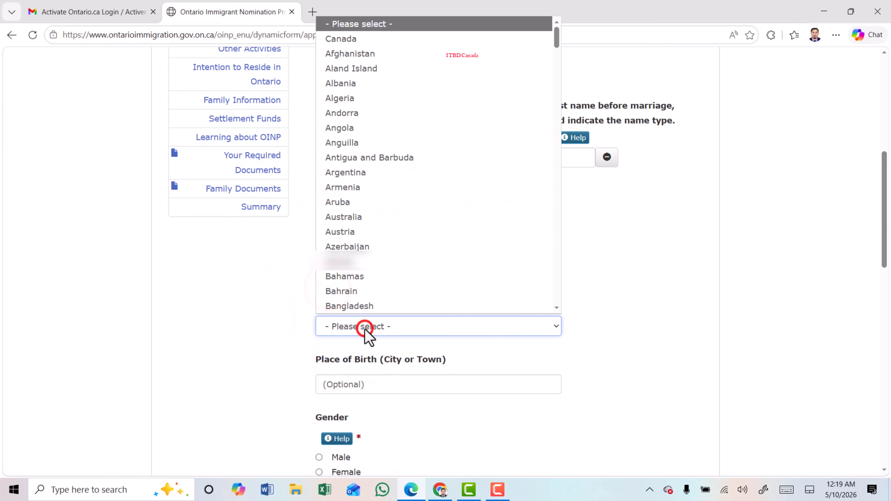
left_click(363, 306)
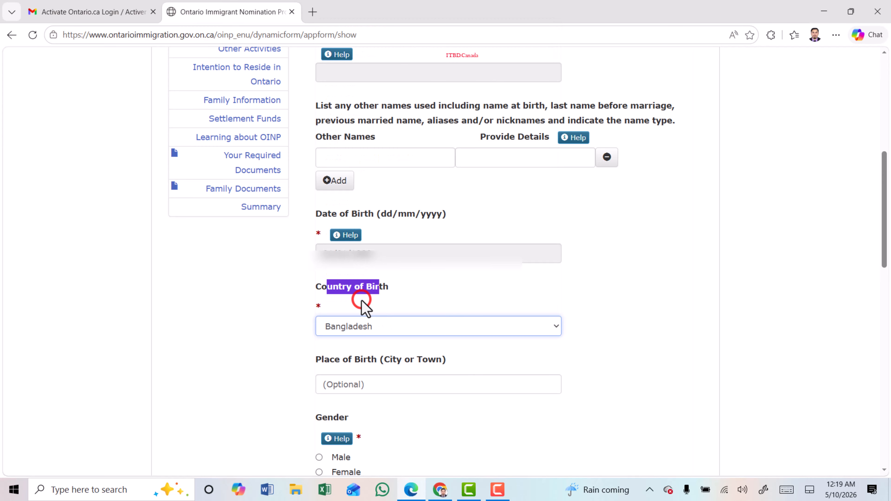
left_click_drag(331, 362, 395, 368)
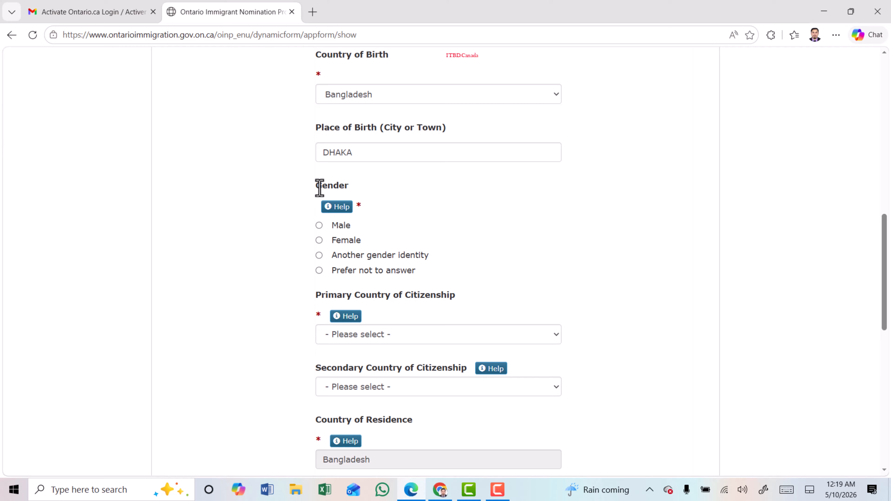
Set the applicant's gender to Male and the primary country of citizenship to Bangladesh.
left_click_drag(322, 186, 358, 195)
left_click(319, 226)
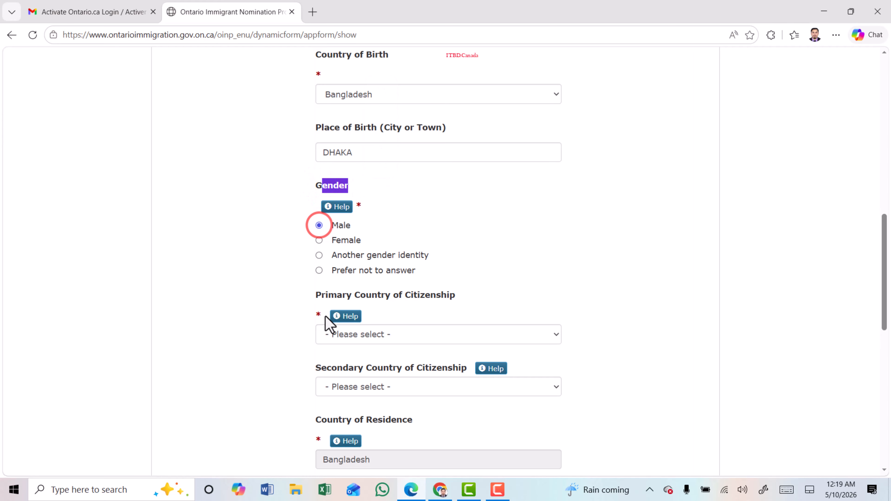
left_click_drag(325, 295, 458, 304)
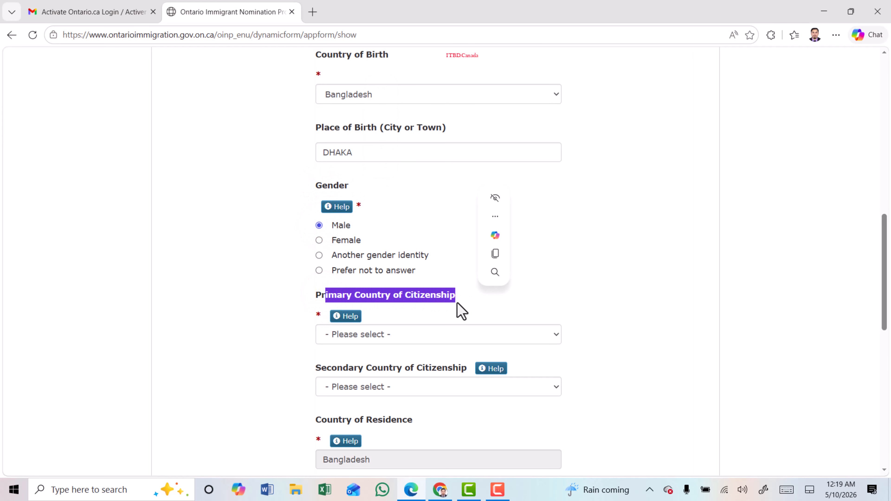
left_click(366, 334)
left_click(359, 304)
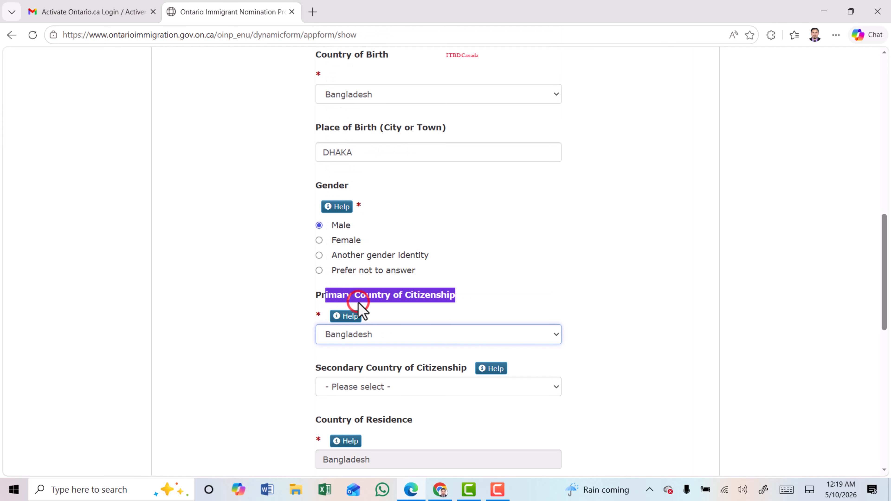
Review the secondary citizenship and country of residence fields, and set the marital status to Never Married.
scroll(355, 281, "down", 3)
left_click_drag(336, 251, 460, 252)
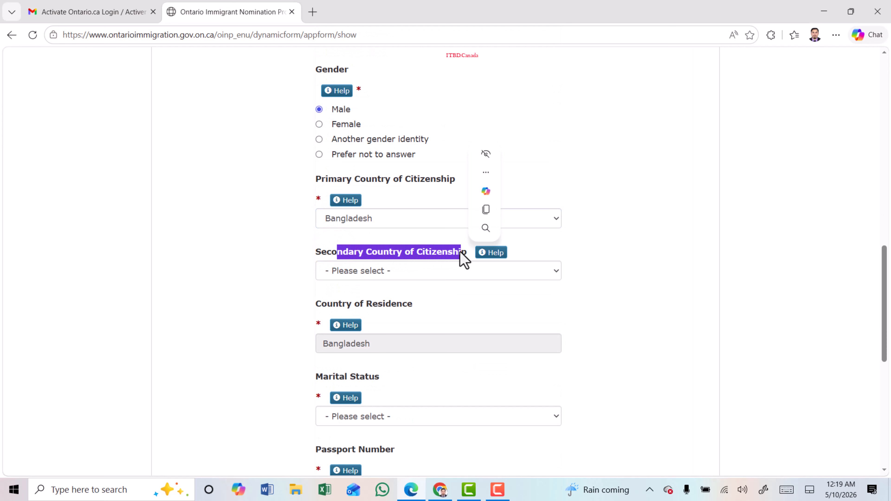
scroll(338, 269, "down", 2)
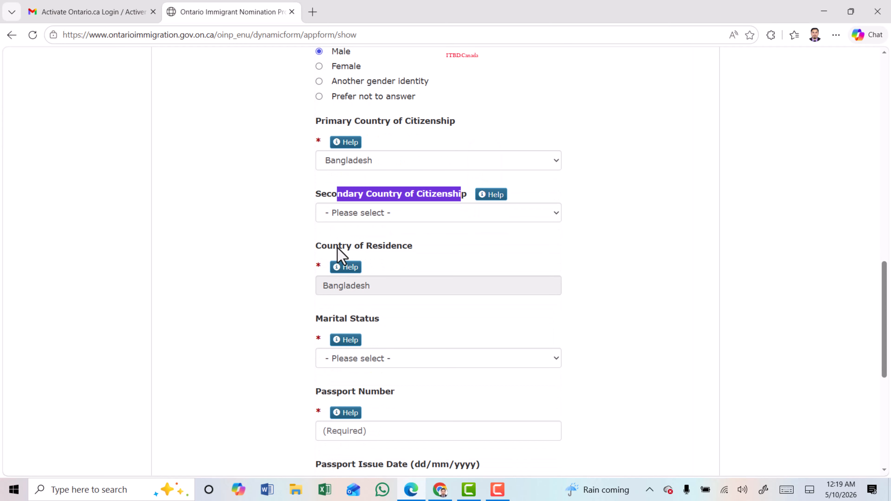
left_click(328, 246)
left_click_drag(378, 249, 402, 250)
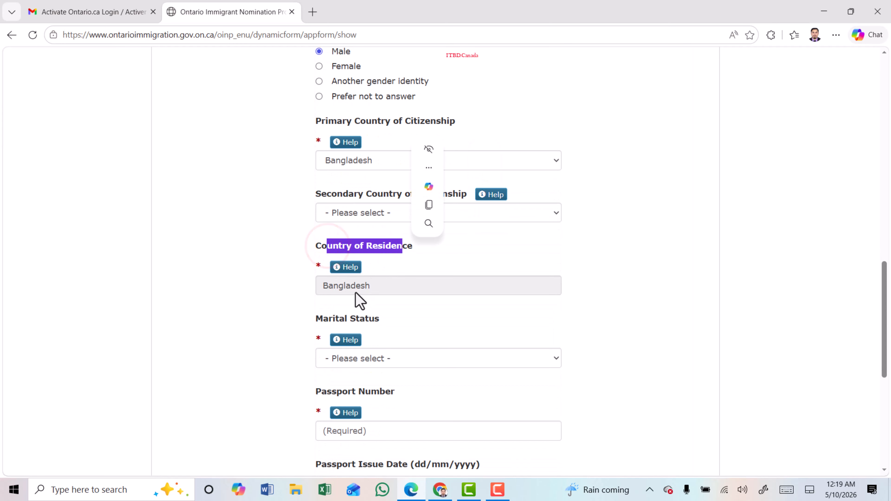
scroll(365, 295, "down", 2)
left_click_drag(336, 262, 379, 262)
left_click(378, 298)
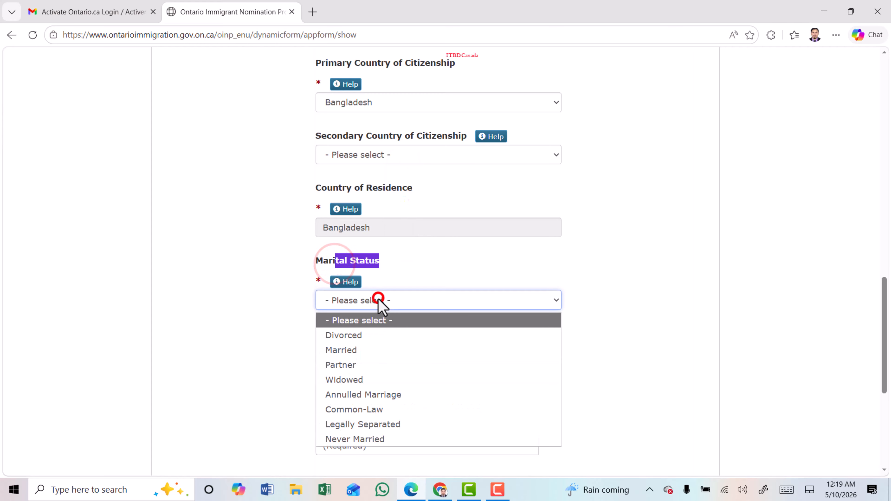
left_click(355, 439)
Review the passport number and date fields, set the passport issuing country to Bangladesh, and proceed to Contact Information.
left_click_drag(332, 333, 379, 336)
scroll(379, 337, "down", 4)
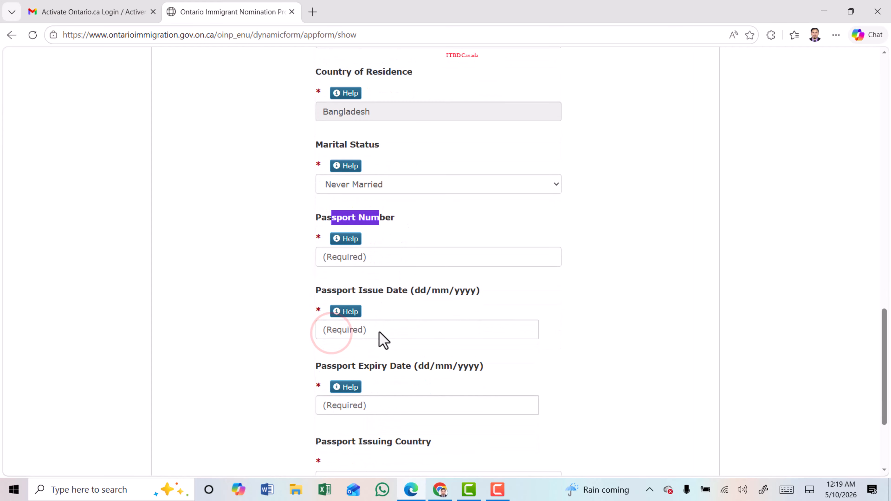
left_click_drag(331, 290, 398, 292)
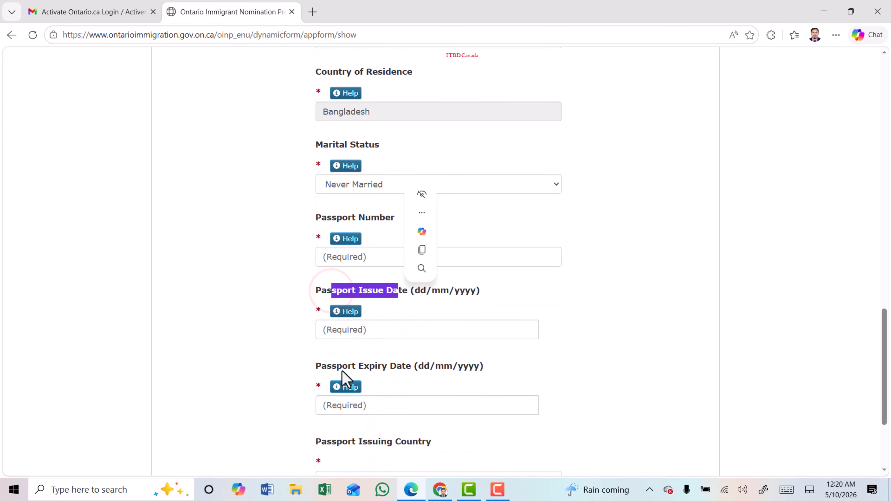
left_click_drag(332, 366, 406, 367)
scroll(392, 322, "down", 5)
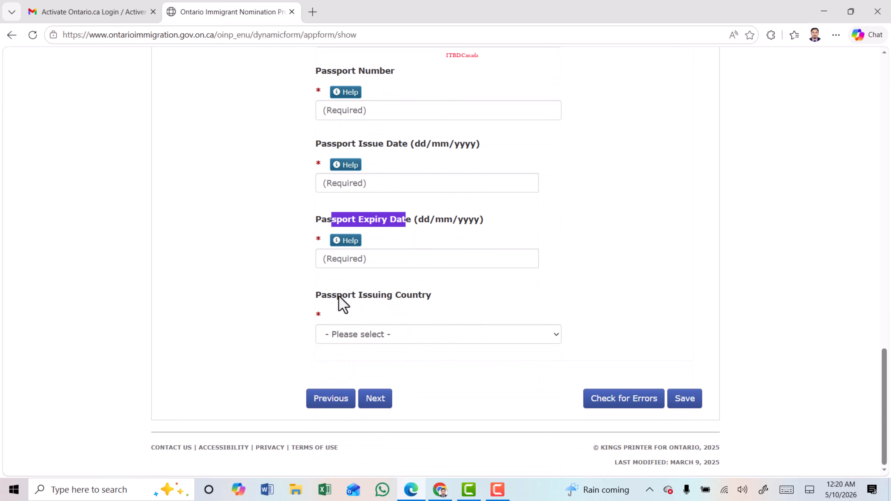
left_click_drag(339, 296, 388, 343)
left_click(374, 338)
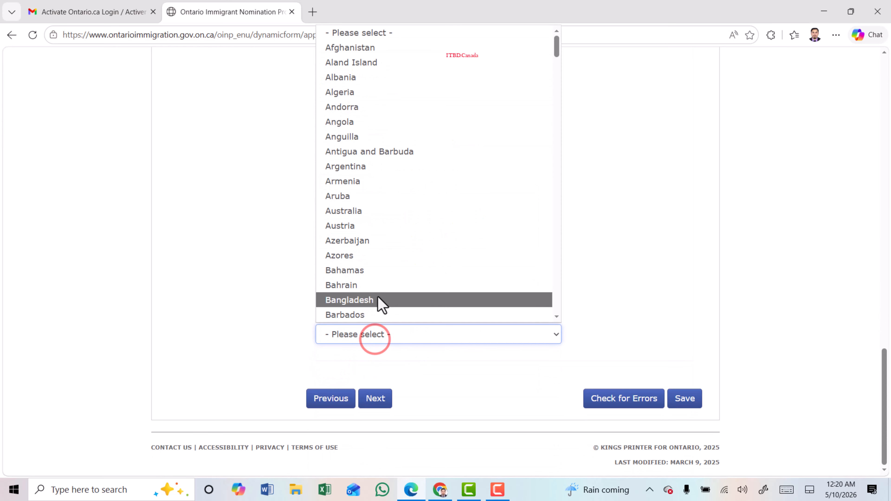
left_click(381, 301)
left_click(373, 401)
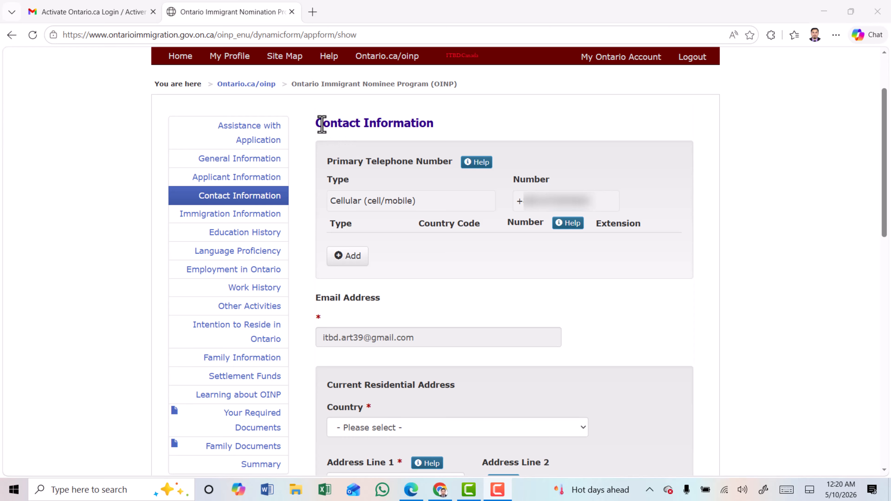
Add an extra telephone number row in Contact Information and remove it again.
left_click_drag(316, 122, 458, 127)
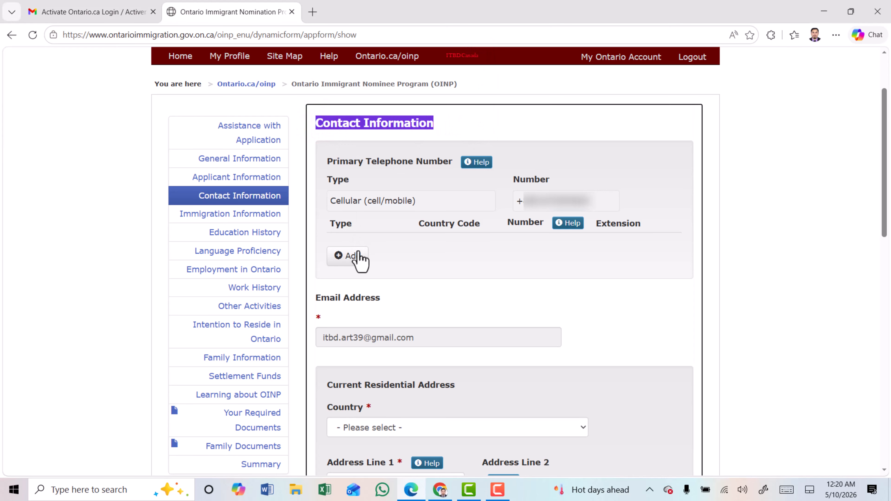
left_click(353, 259)
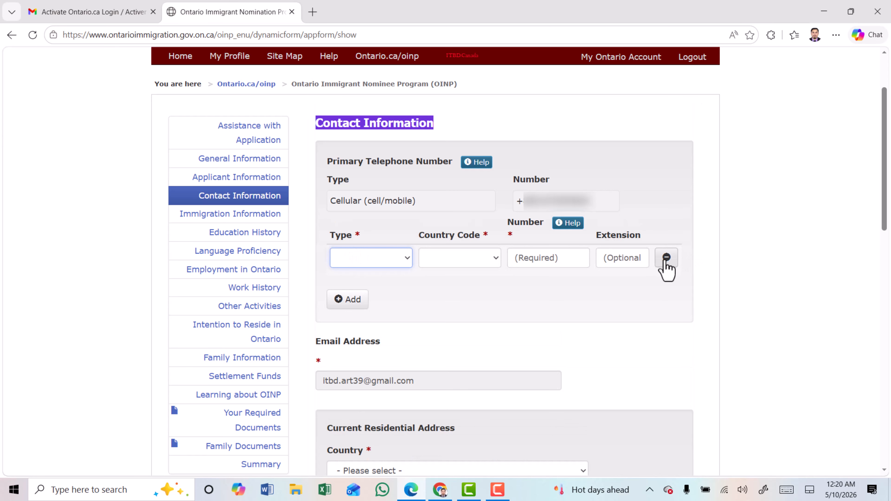
left_click(667, 259)
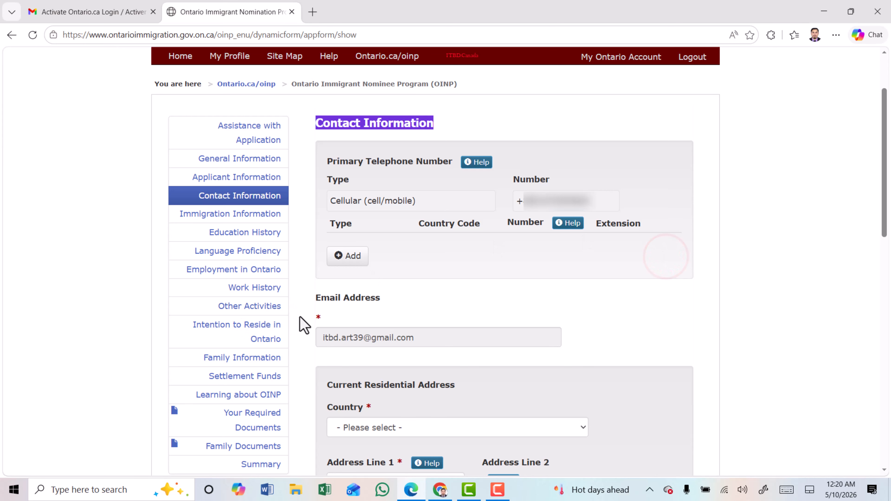
Review the email address field and set the current residential address country to Bangladesh.
left_click_drag(330, 301, 384, 305)
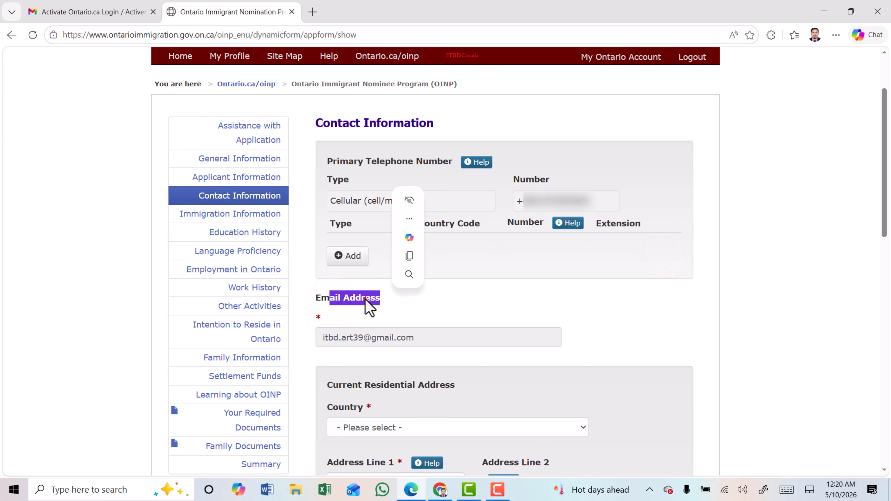
scroll(368, 309, "down", 5)
left_click_drag(332, 211, 443, 219)
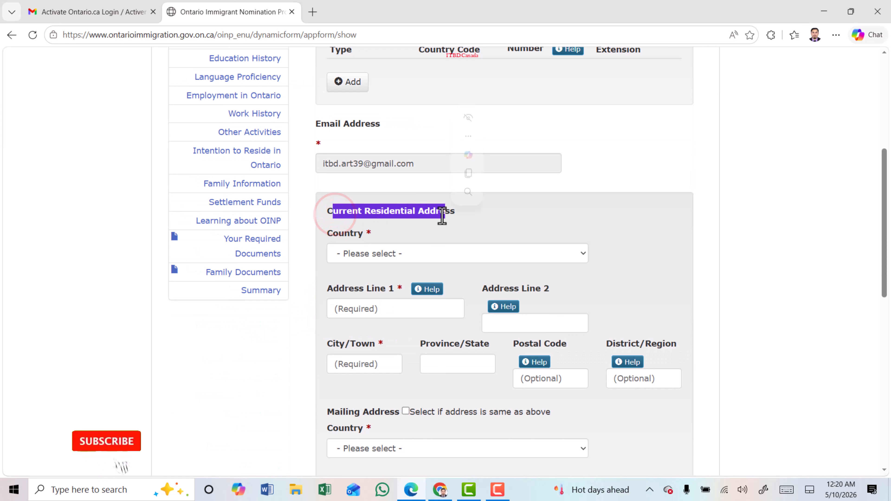
left_click(383, 251)
scroll(372, 202, "down", 3)
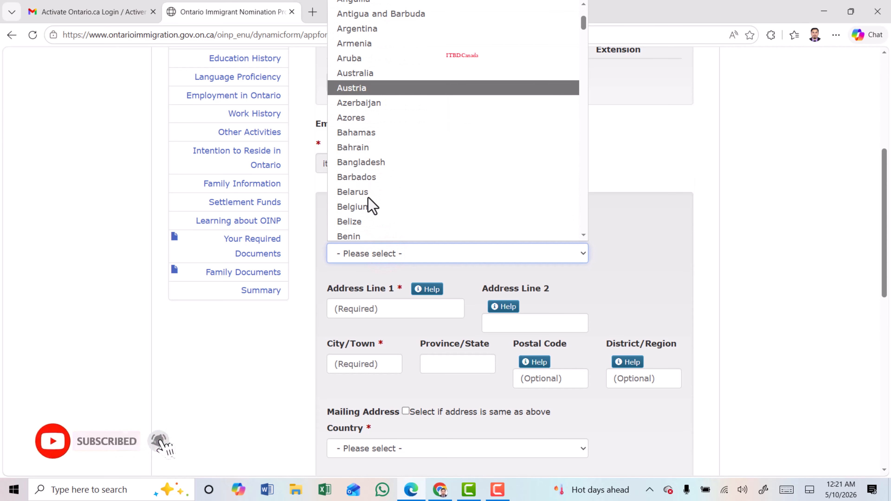
left_click(368, 164)
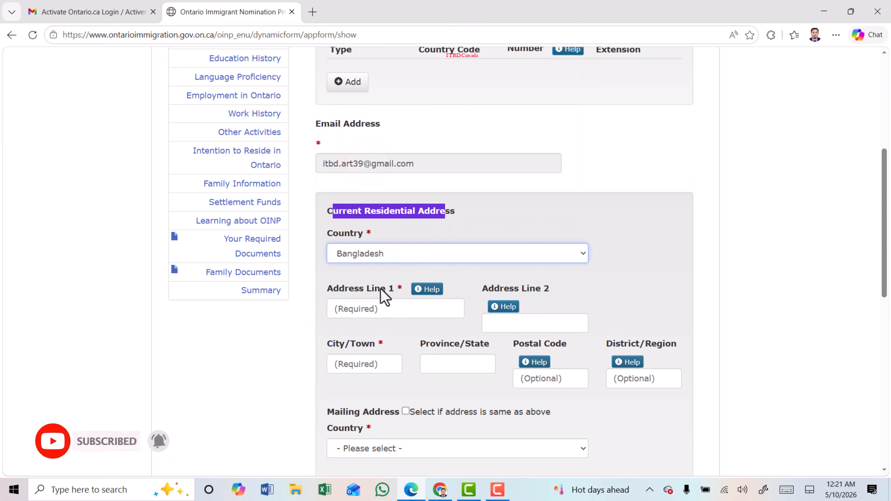
Review the residential address fields for address line, city, province, postal code and district.
left_click_drag(350, 289, 382, 294)
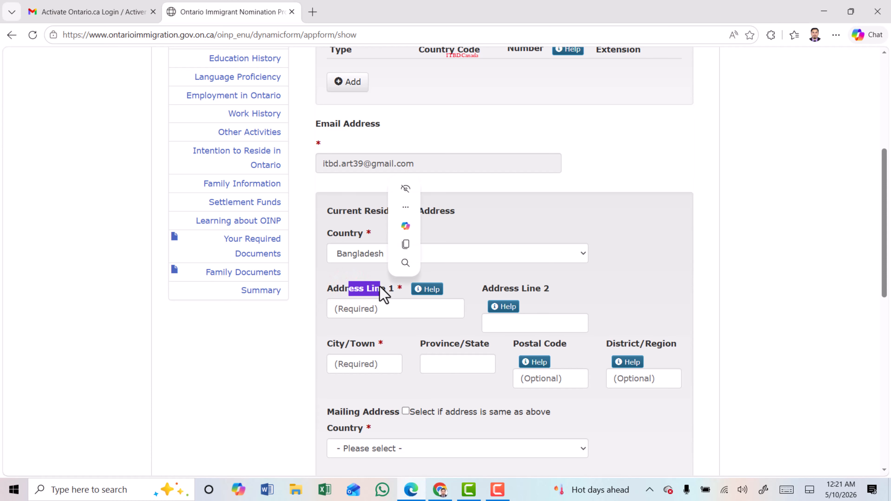
left_click_drag(333, 344, 371, 347)
left_click_drag(440, 343, 562, 348)
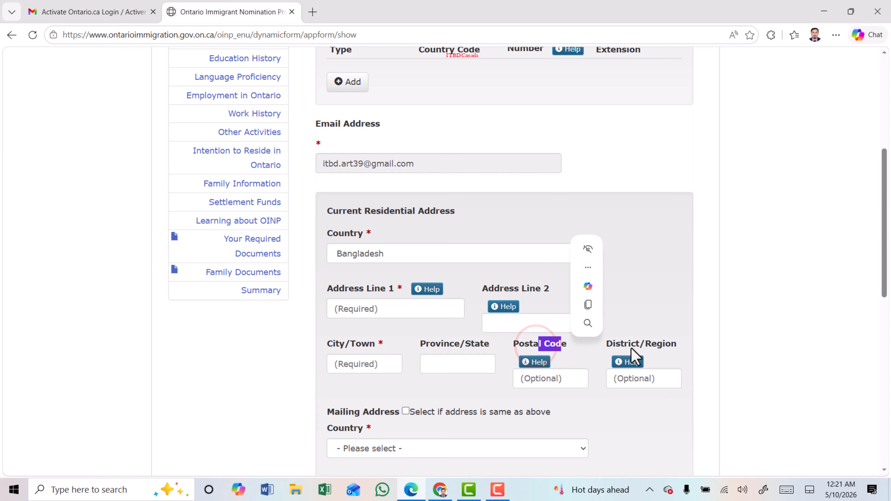
left_click_drag(624, 345, 682, 346)
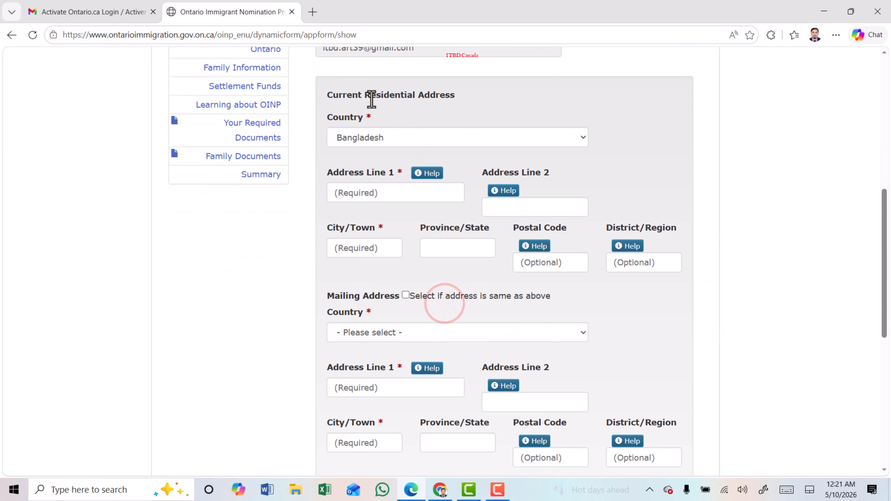
Mark the mailing address as the same as the residential address and choose English as the preferred official language of correspondence.
left_click_drag(365, 94, 456, 95)
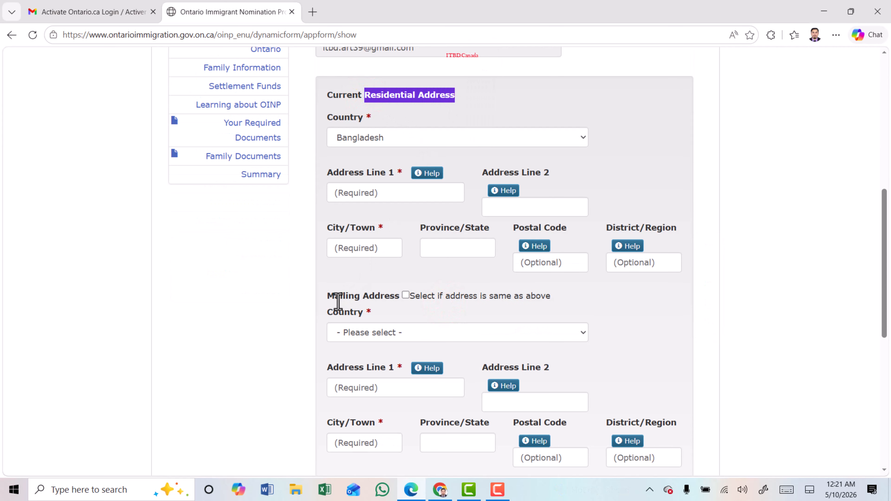
left_click_drag(341, 296, 389, 298)
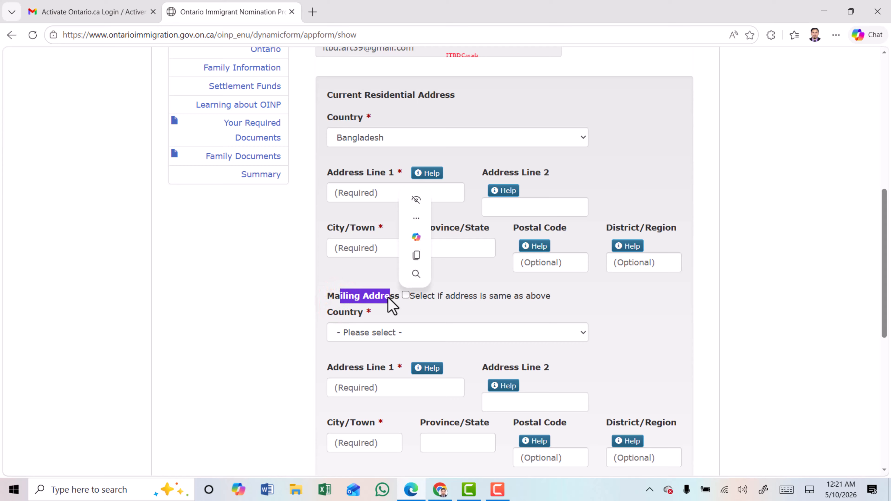
left_click(405, 295)
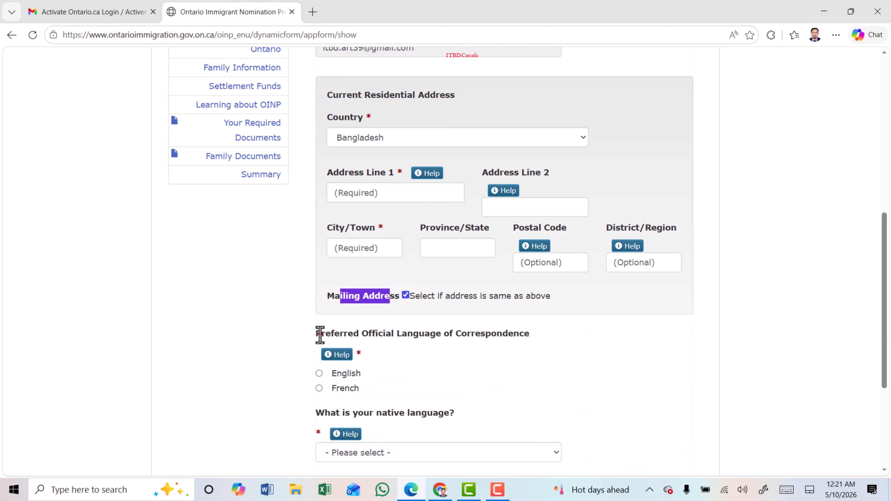
left_click_drag(320, 335, 535, 343)
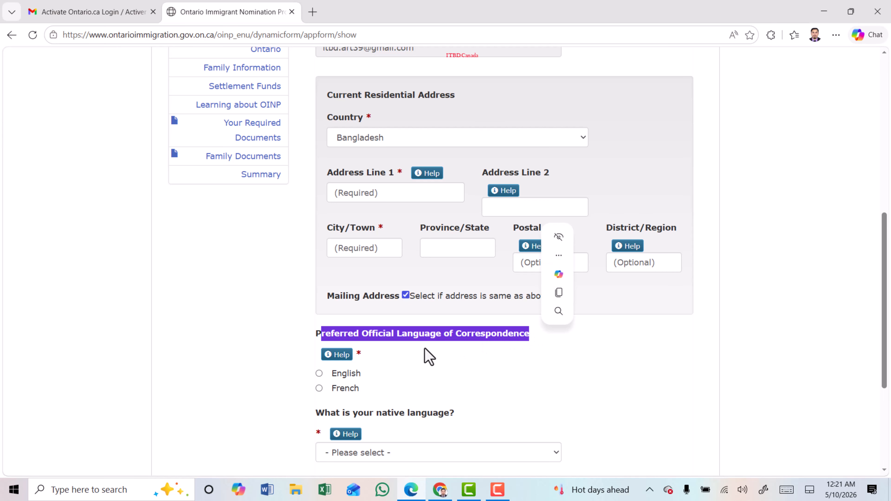
left_click(317, 373)
Set the applicant's native language to Bengali.
scroll(400, 334, "down", 3)
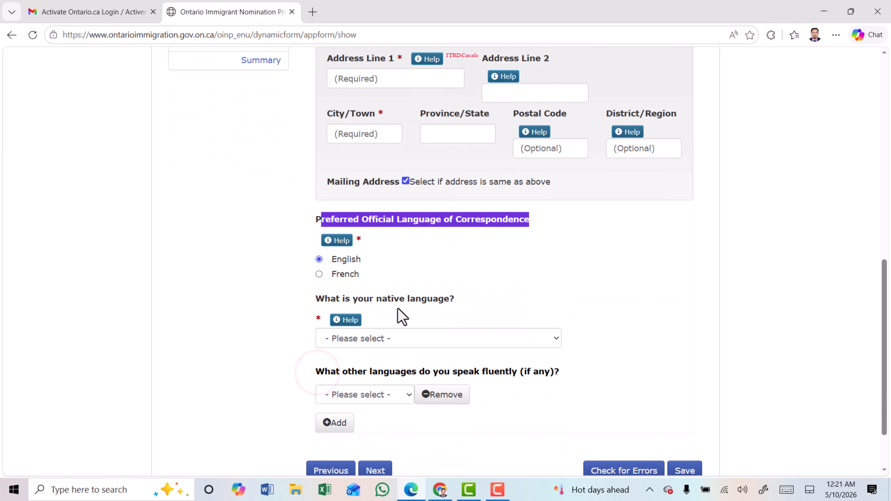
left_click_drag(331, 298, 448, 300)
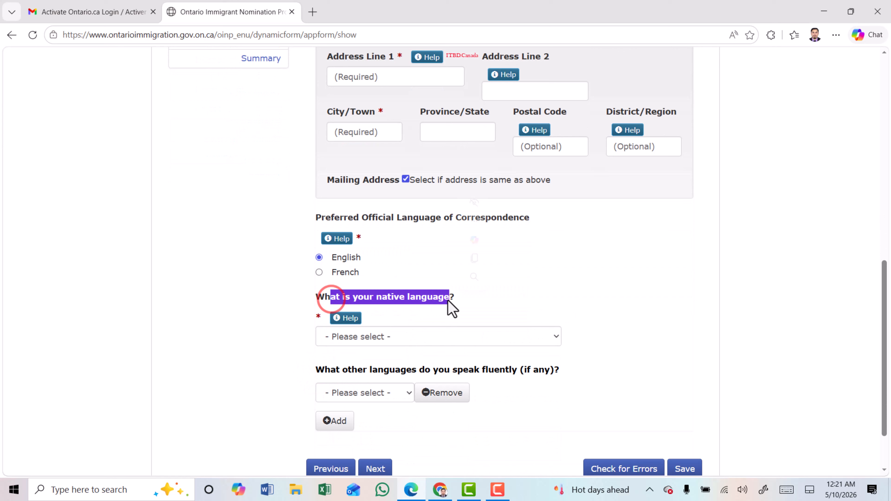
left_click(394, 339)
key("b")
key("e")
key("n")
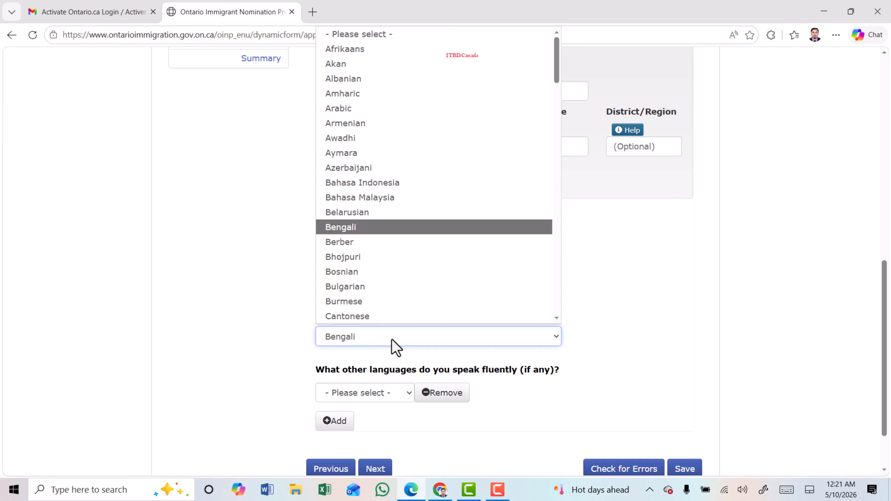
key("Return")
Set English as the other language the applicant speaks fluently.
left_click_drag(352, 370, 519, 373)
left_click(358, 399)
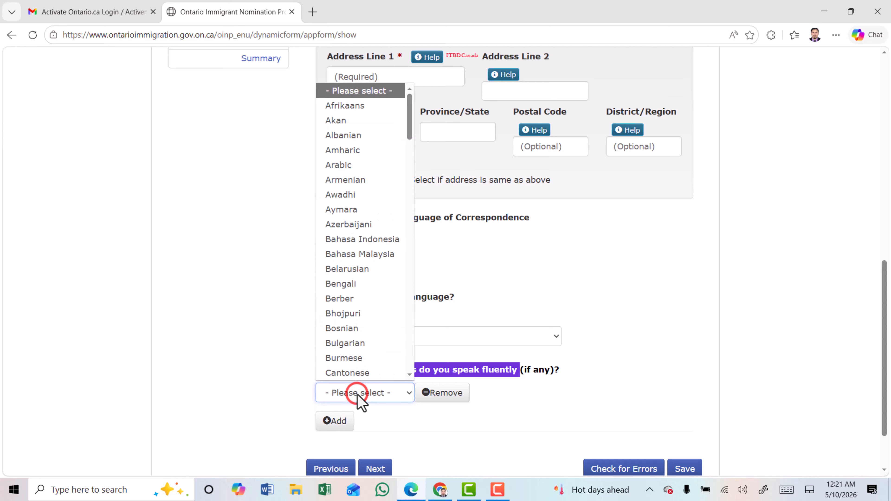
key("e")
key("n")
key("Return")
scroll(377, 286, "down", 2)
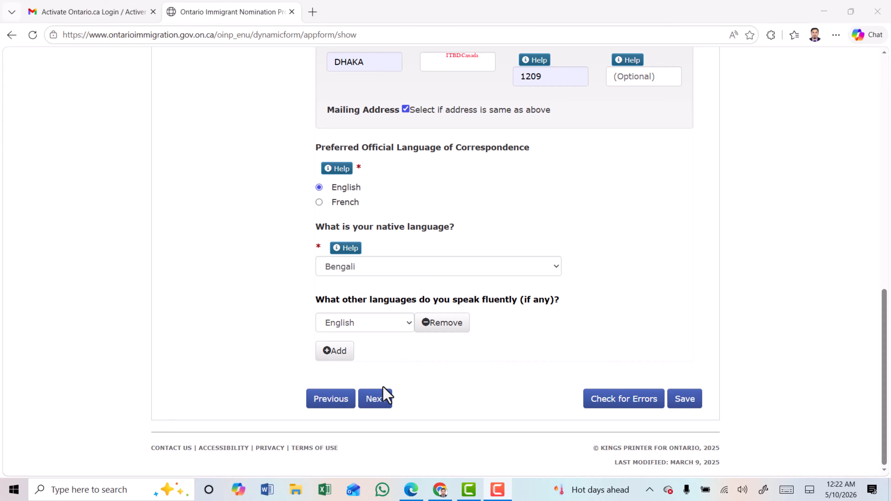
Proceed to Immigration Information and answer No to having legal immigration status in Canada.
left_click(377, 399)
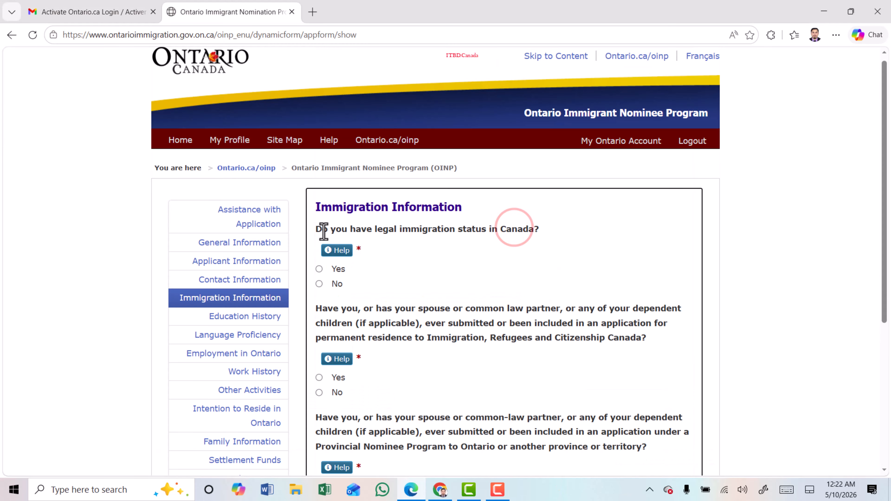
left_click_drag(322, 229, 539, 231)
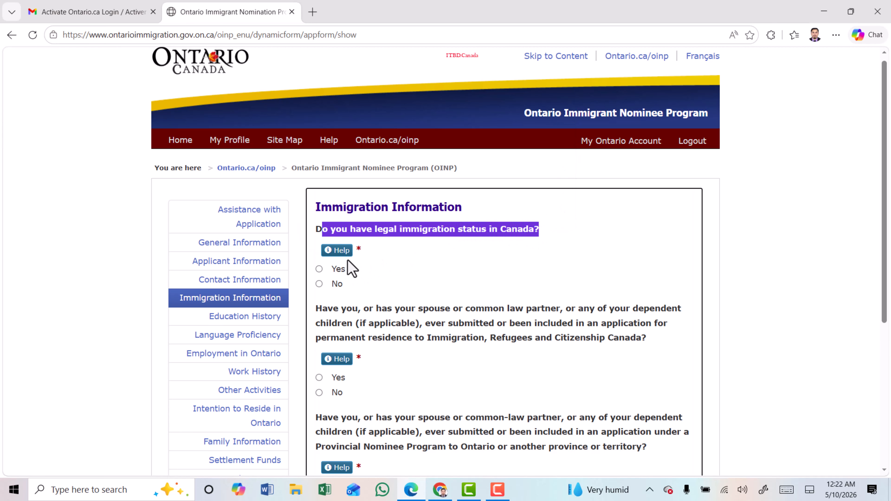
left_click(319, 284)
Read the question about previous permanent residence applications to Immigration, Refugees and Citizenship Canada and answer No.
scroll(319, 284, "down", 2)
left_click_drag(322, 250, 554, 256)
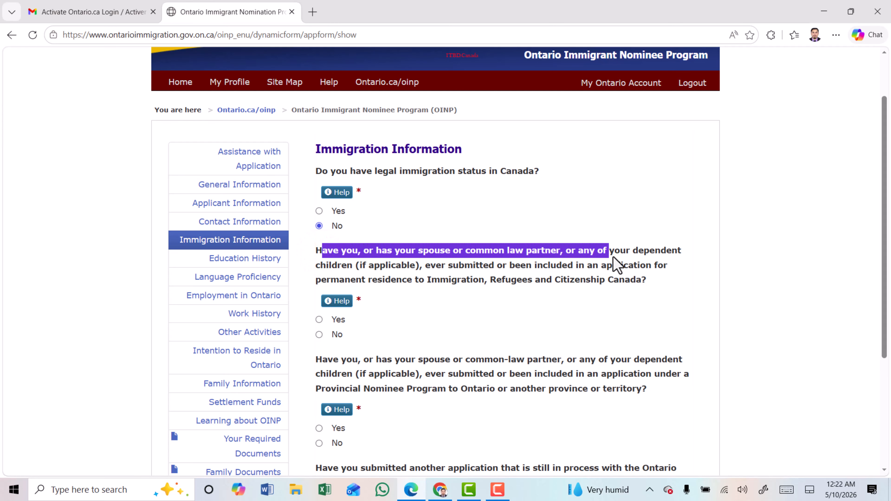
left_click_drag(614, 264, 549, 270)
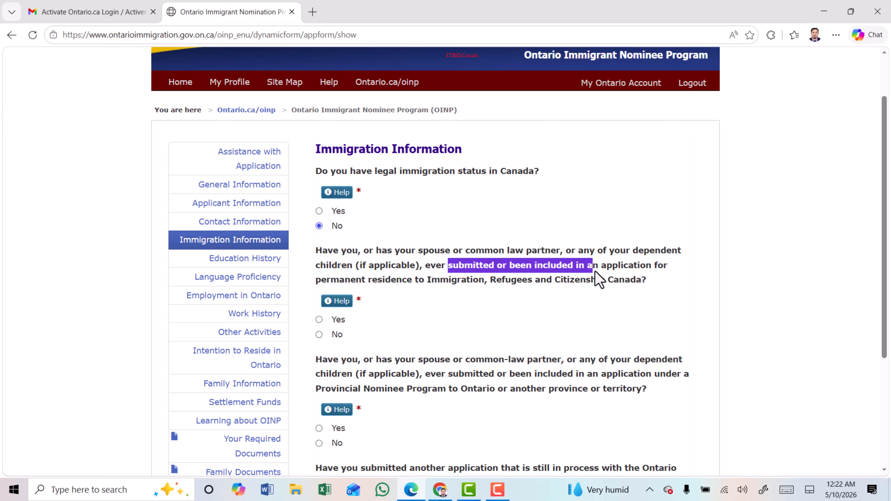
left_click_drag(597, 277, 630, 284)
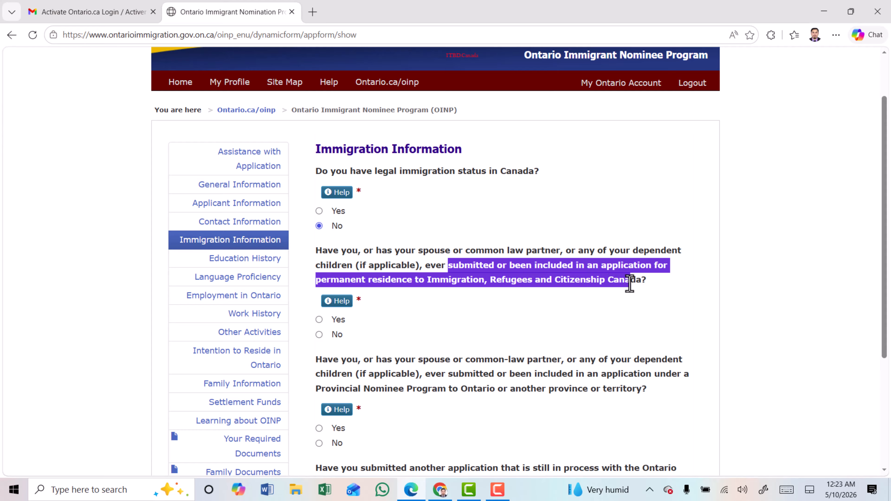
left_click(420, 272)
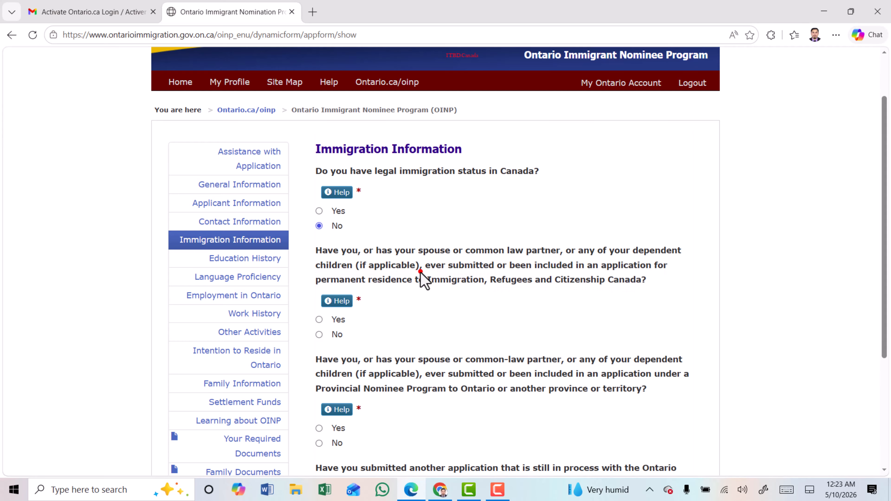
left_click_drag(333, 251, 666, 252)
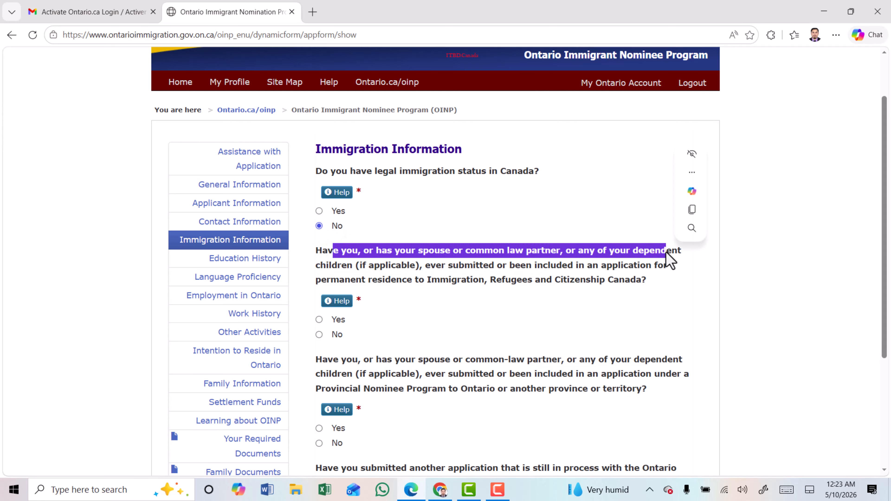
left_click_drag(459, 266, 647, 265)
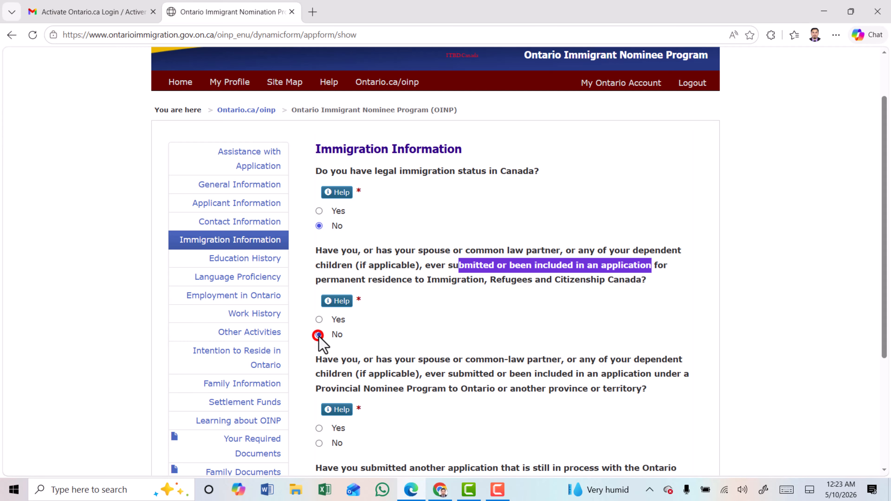
Read the question about previous Provincial Nominee Program applications to Ontario or another province or territory and answer No.
scroll(319, 336, "down", 3)
left_click_drag(333, 244, 663, 247)
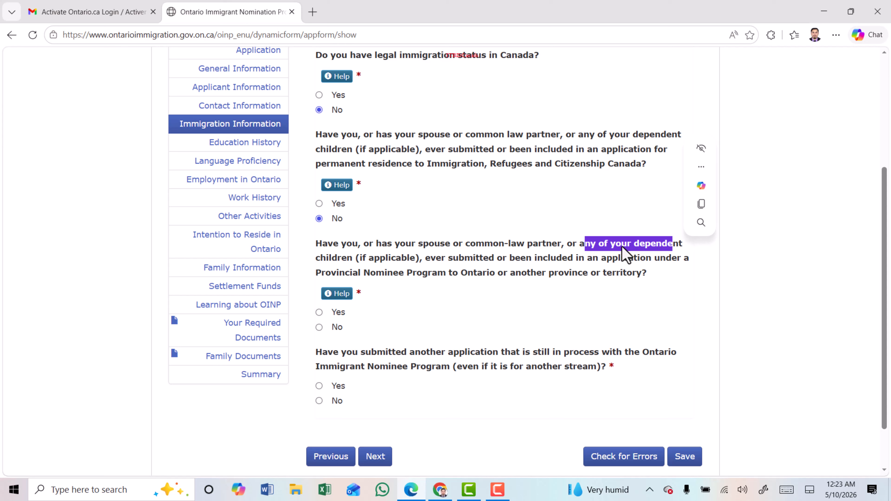
left_click_drag(426, 260, 509, 277)
left_click(460, 278)
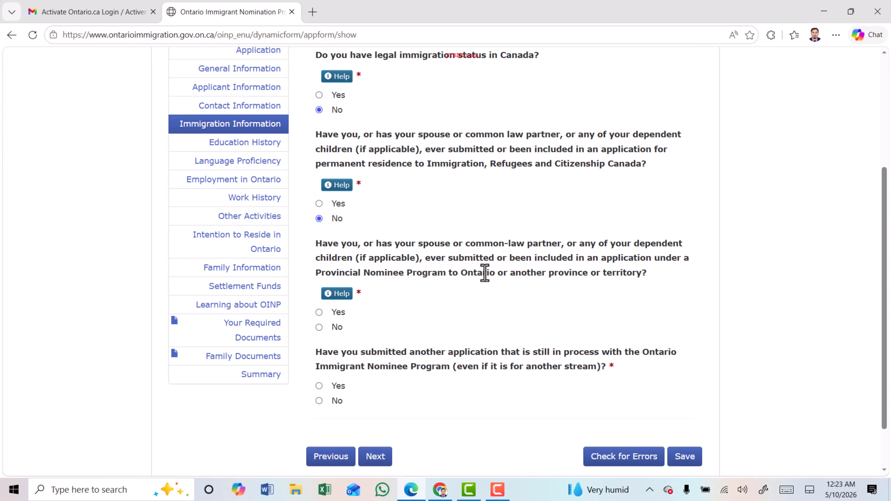
left_click_drag(350, 272, 438, 273)
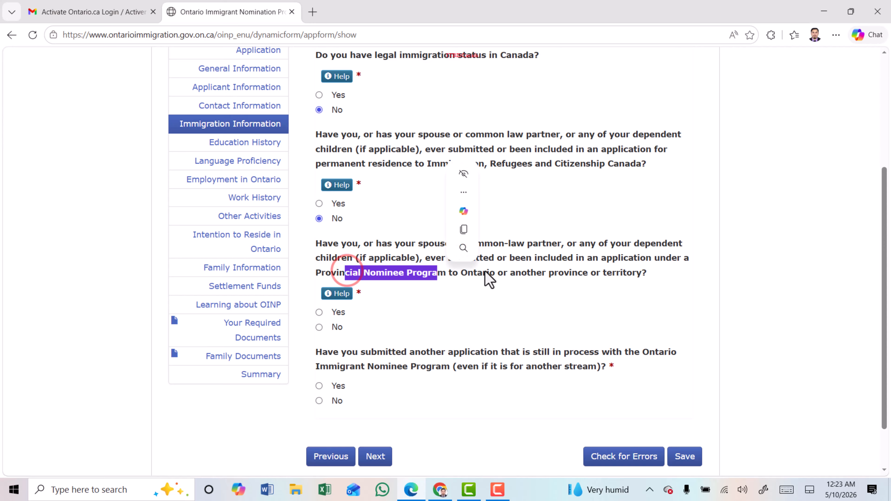
left_click(517, 274)
left_click_drag(517, 275, 631, 274)
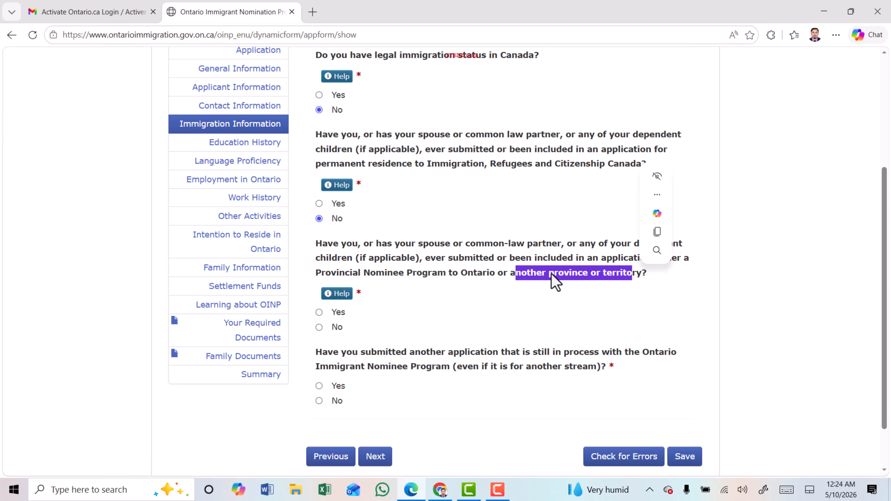
left_click(470, 268)
left_click(319, 327)
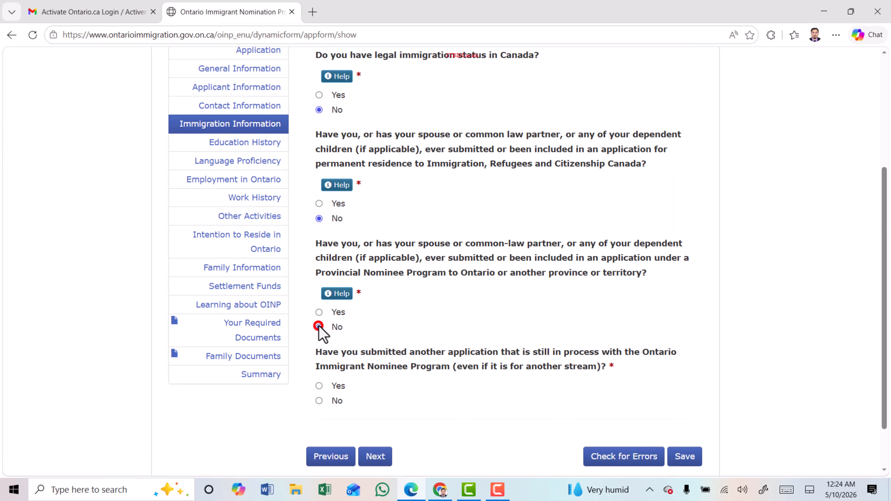
Review the question about another application still in process with the Ontario Immigrant Nominee Program and proceed to Education History.
scroll(337, 298, "down", 2)
left_click_drag(333, 296, 603, 295)
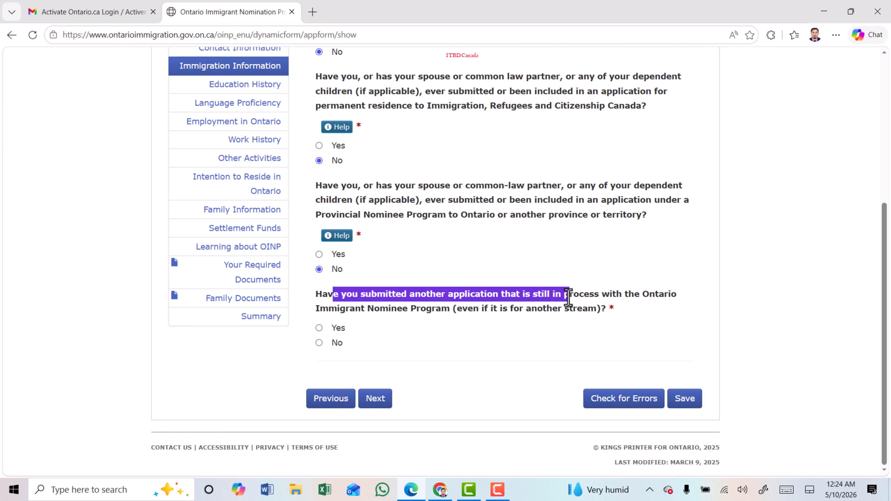
left_click(529, 297)
left_click(595, 295)
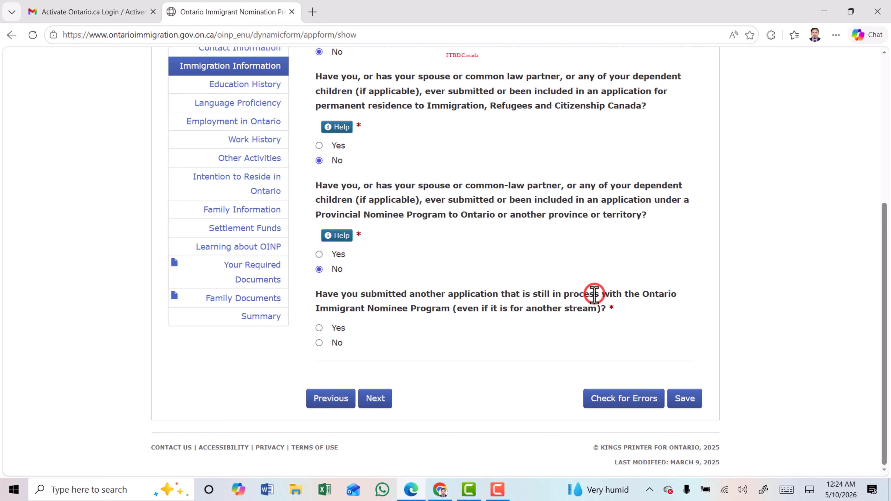
left_click_drag(607, 294, 671, 294)
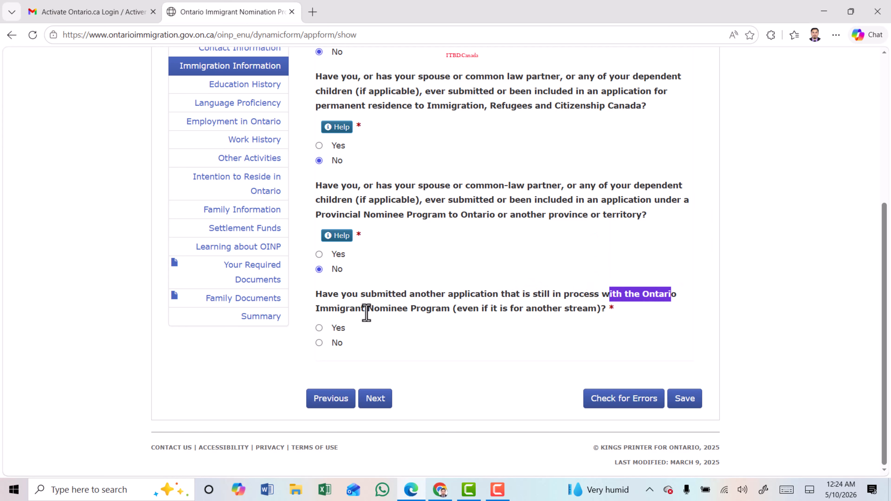
left_click_drag(456, 309, 596, 310)
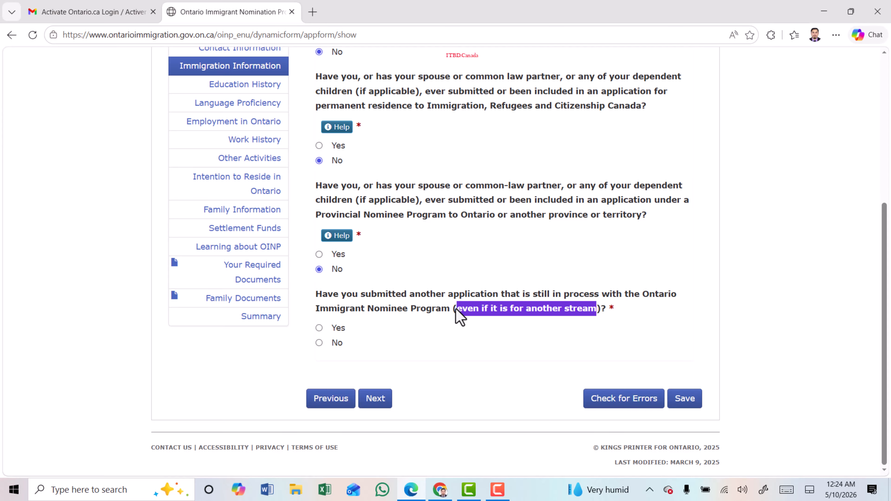
left_click(441, 308)
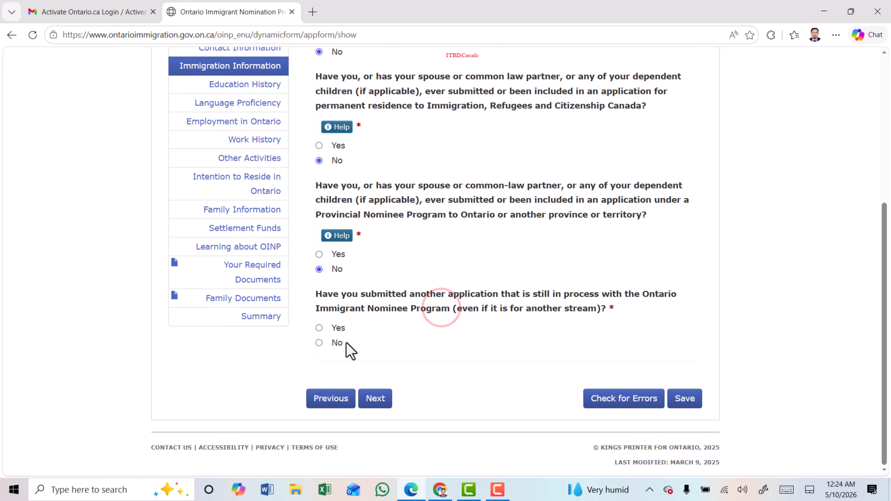
left_click(376, 400)
Set the highest level of education with an educational credential to Master's degree.
left_click_drag(317, 181, 415, 182)
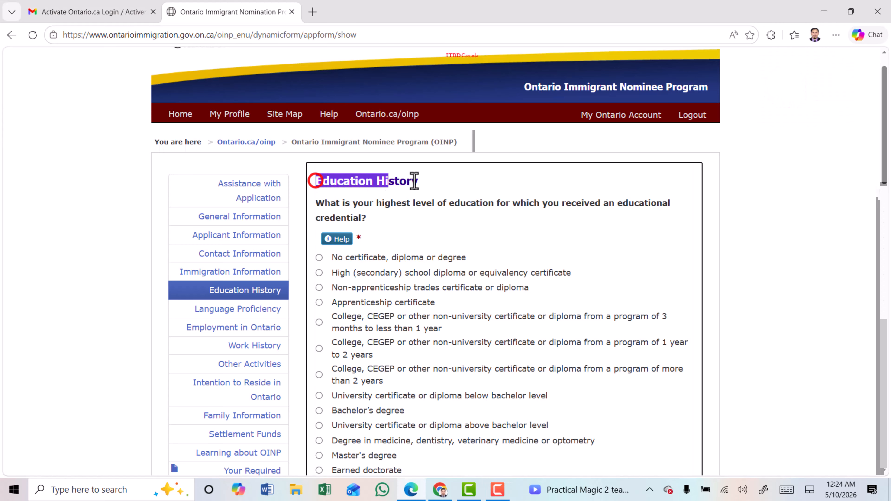
left_click_drag(376, 203, 496, 205)
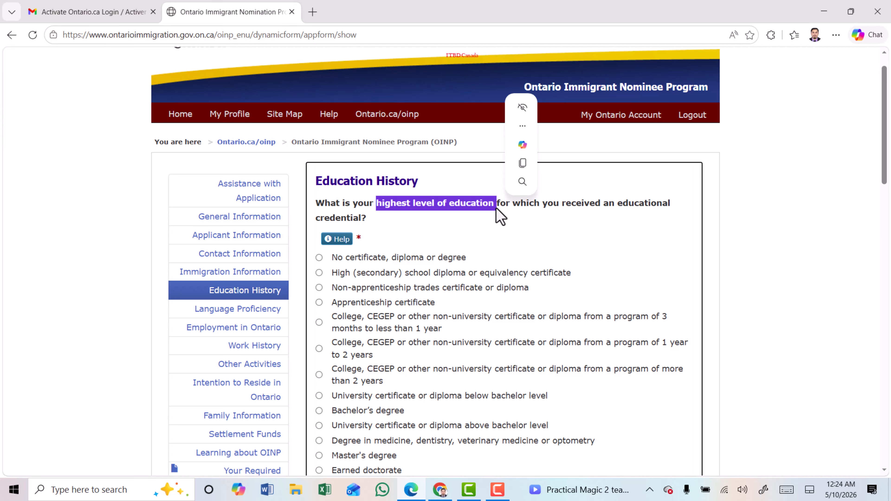
scroll(460, 217, "down", 2)
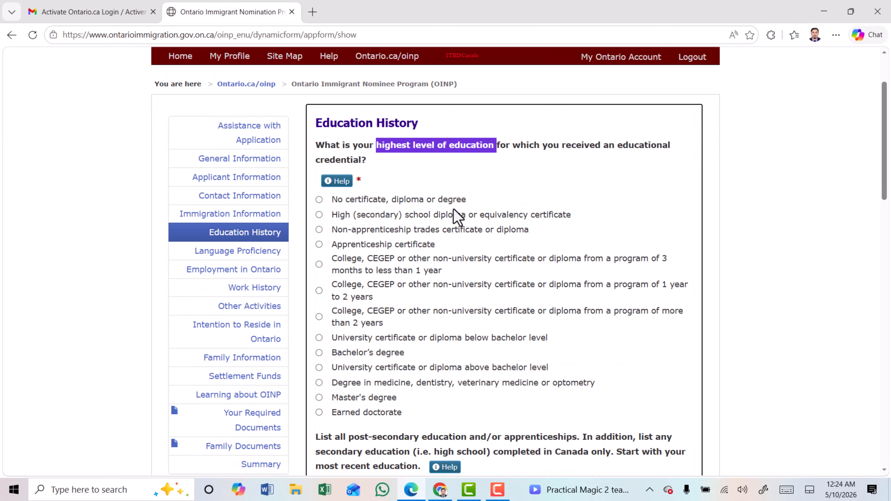
left_click(320, 200)
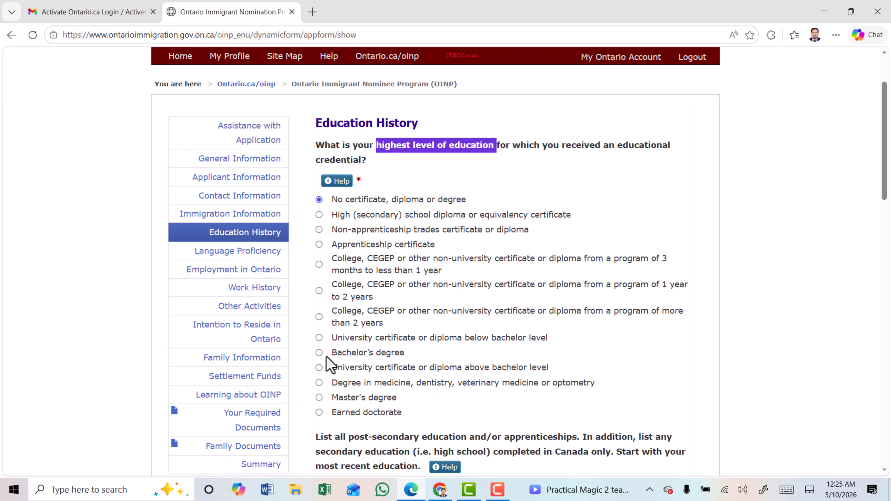
left_click(319, 353)
left_click(364, 398)
Review the post-secondary education instructions and enter 01/01/2028 as the start date of the first education entry.
scroll(358, 269, "down", 5)
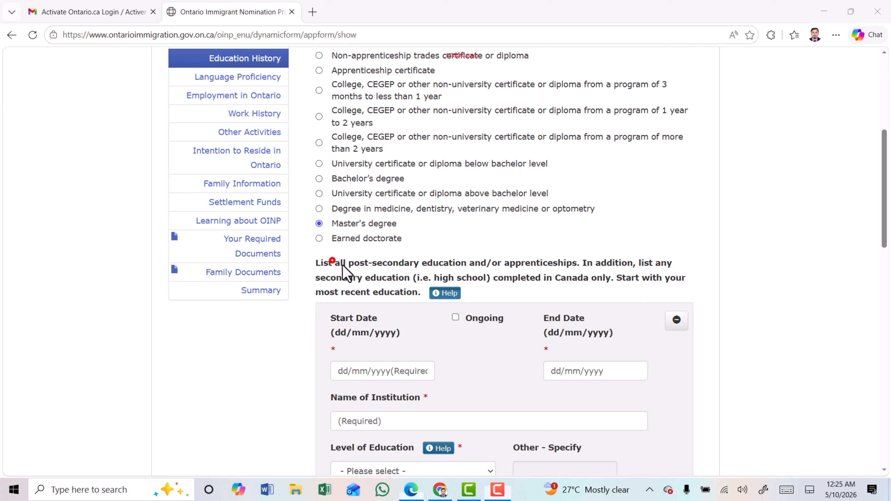
left_click_drag(343, 266, 394, 294)
scroll(365, 283, "down", 3)
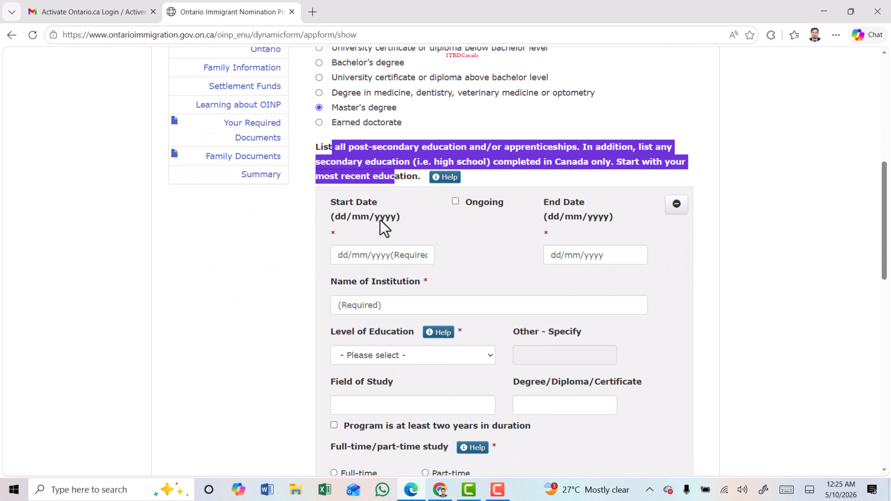
left_click(342, 254)
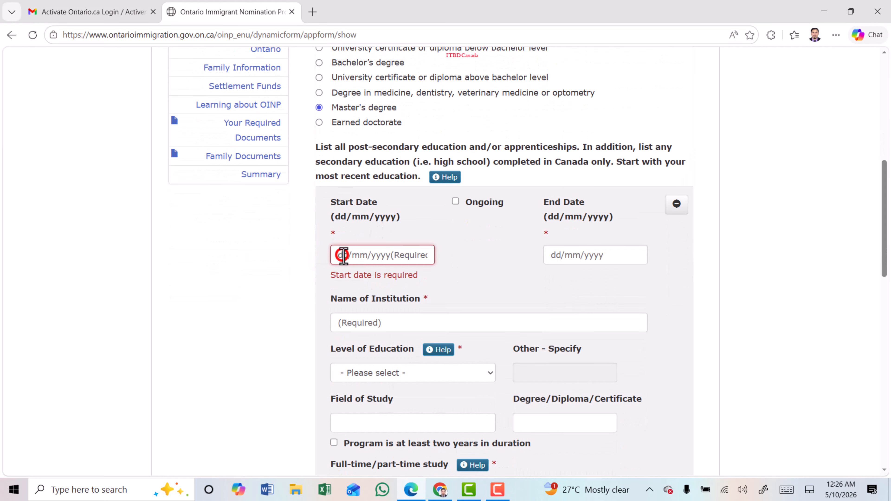
type("01/01/2028")
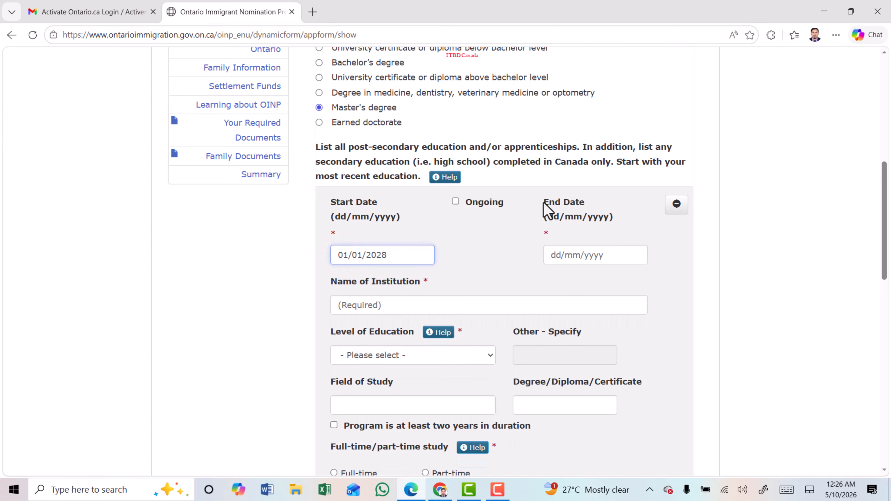
Set the first education entry's dates to 01/01/2015 and 31/12/2016 and enter University of Dhaka as the institution.
left_click(561, 260)
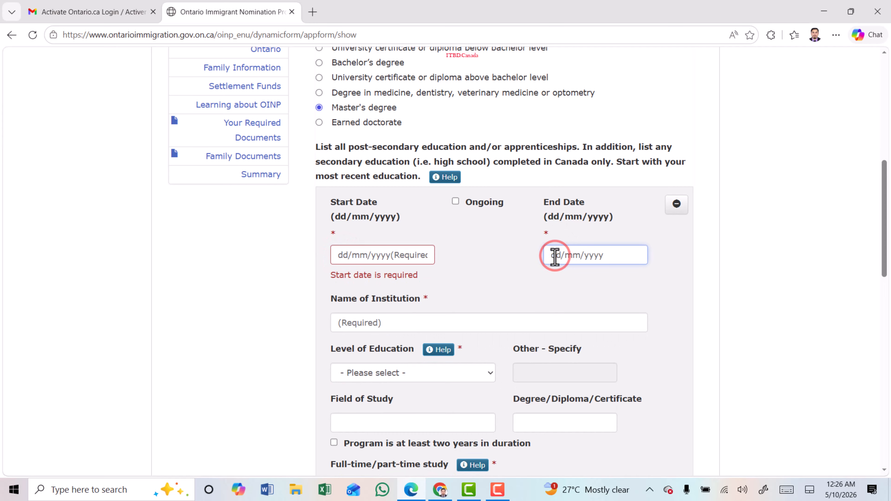
left_click(333, 282)
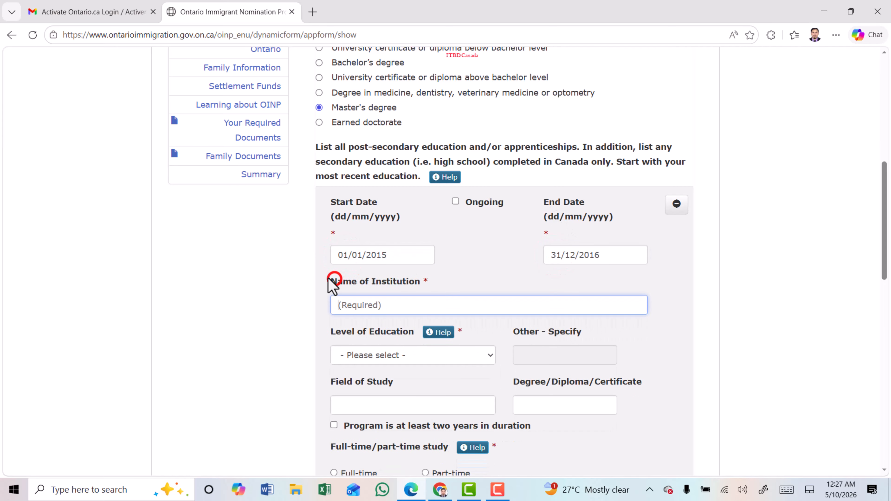
left_click_drag(337, 282, 378, 297)
left_click(349, 305)
type("University of Dhaka")
Set the level of education for the University of Dhaka entry to Master's degree.
scroll(364, 275, "down", 2)
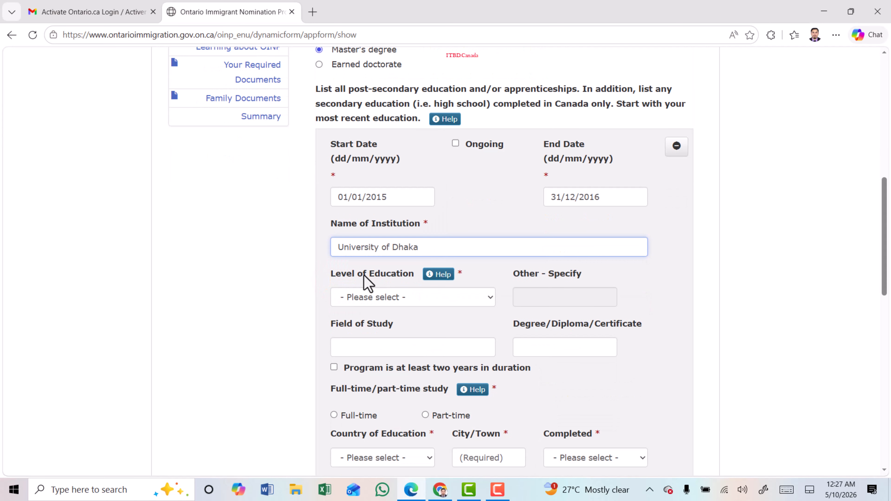
triple_click(338, 274)
left_click(442, 298)
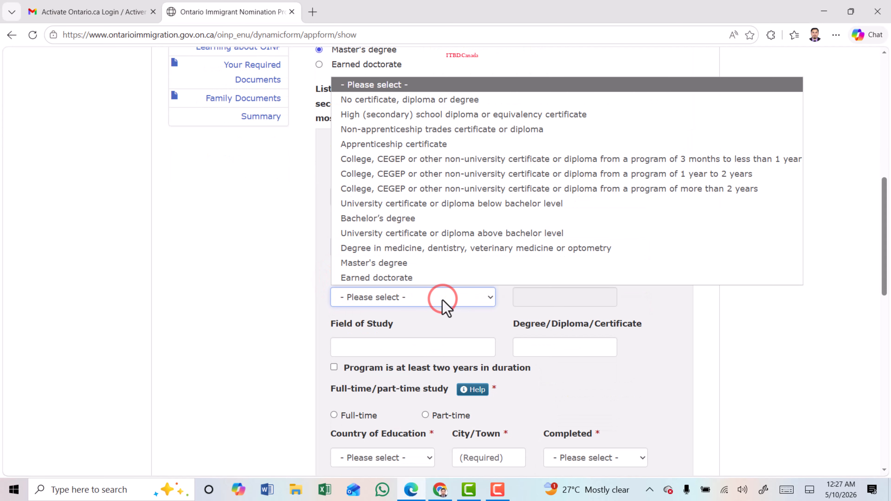
left_click(416, 263)
left_click_drag(582, 274, 520, 274)
Set the end date to 31/12/2017, field of study Accounting, degree Master's, duration at least two years, and full-time study.
scroll(353, 220, "down", 3)
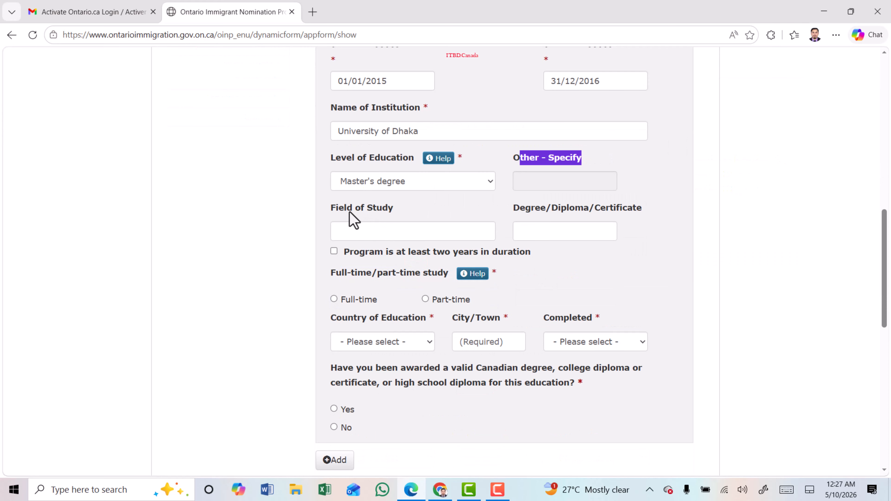
left_click_drag(345, 207, 392, 217)
left_click_drag(528, 208, 600, 212)
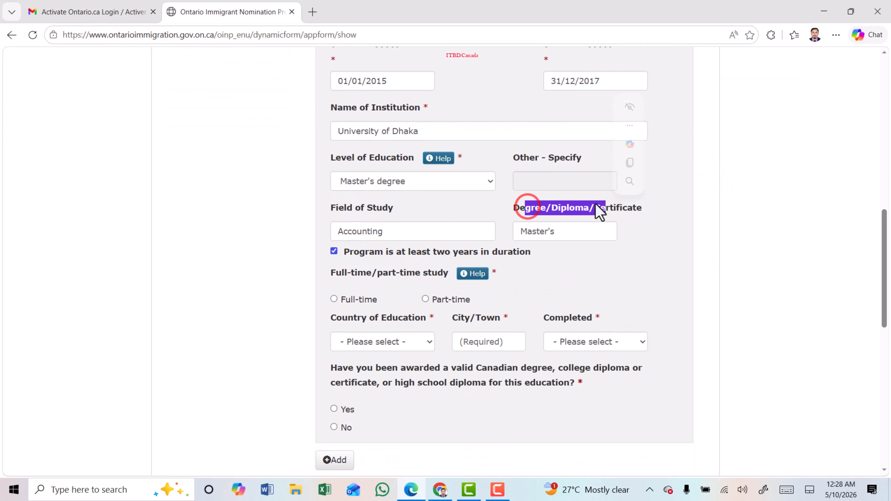
left_click(334, 299)
Set the country of education to Bangladesh, the city to dhaka, and Completed to Yes.
scroll(400, 288, "down", 2)
left_click(389, 288)
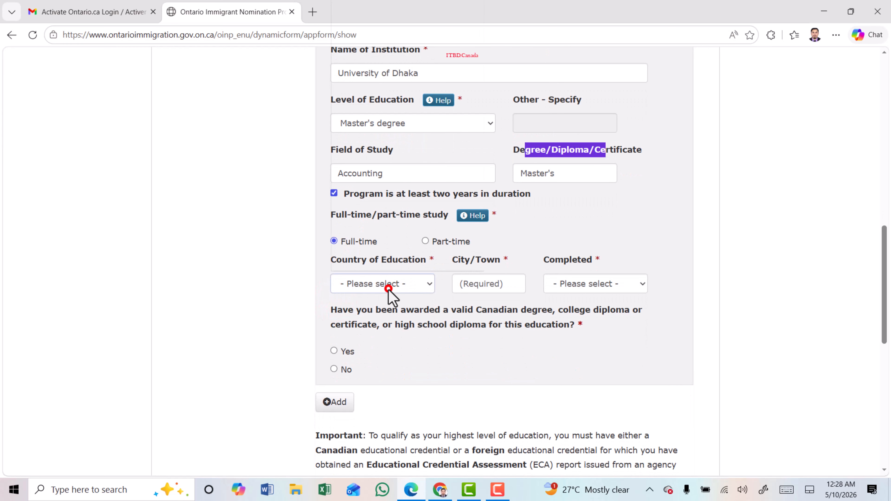
scroll(377, 259, "down", 2)
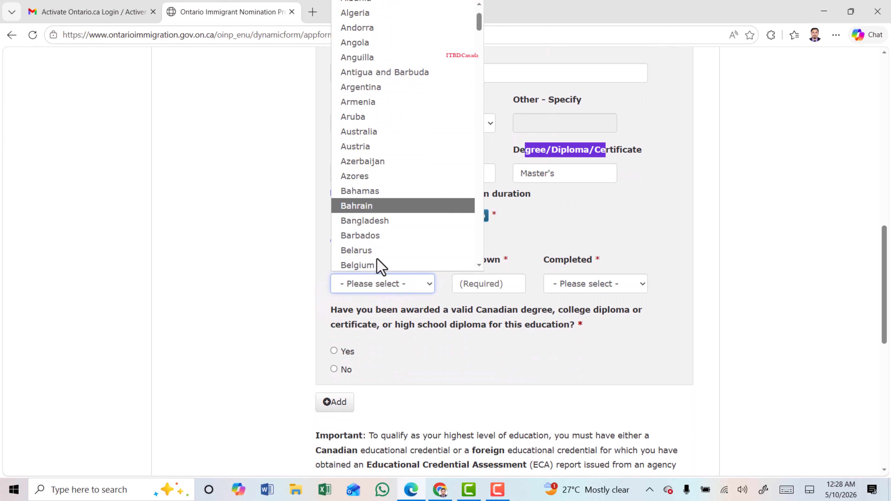
left_click(375, 221)
left_click(468, 284)
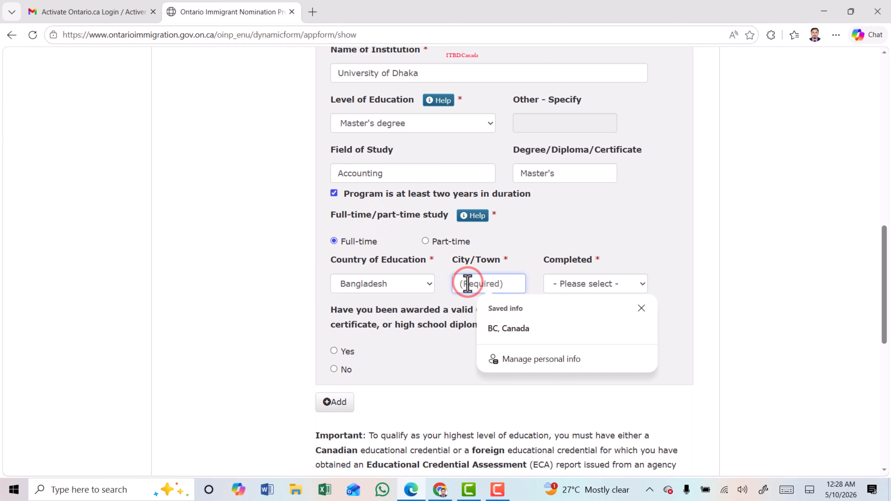
type("dhaka")
left_click(593, 284)
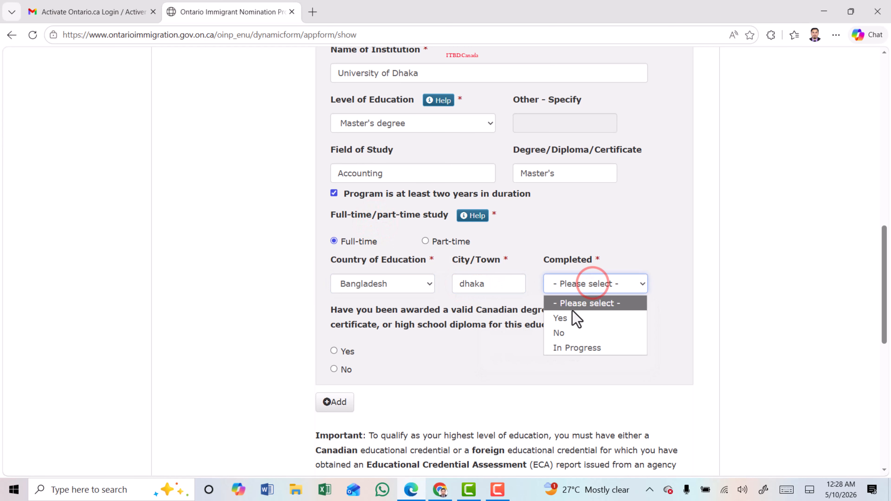
left_click(571, 318)
Answer No to having been awarded a valid Canadian credential and Yes to having an Educational Credential Assessment.
scroll(334, 202, "down", 3)
left_click_drag(343, 194, 610, 197)
left_click(334, 254)
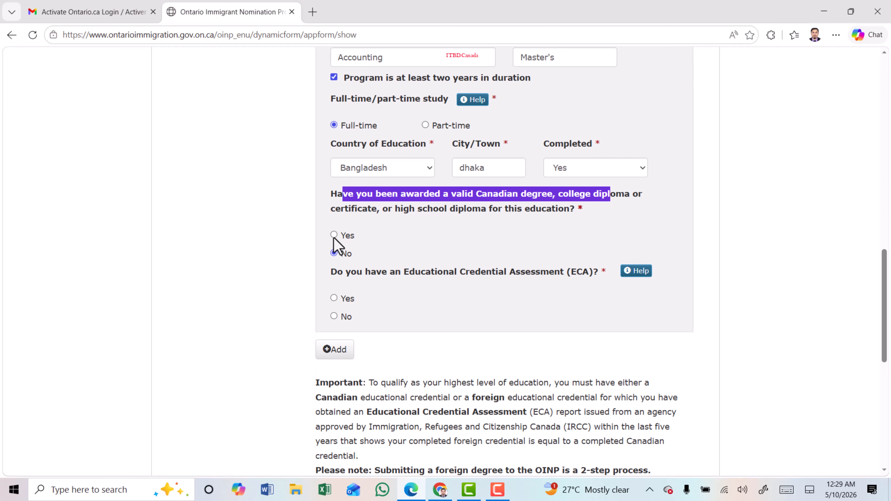
left_click_drag(356, 272, 577, 273)
scroll(428, 268, "down", 1)
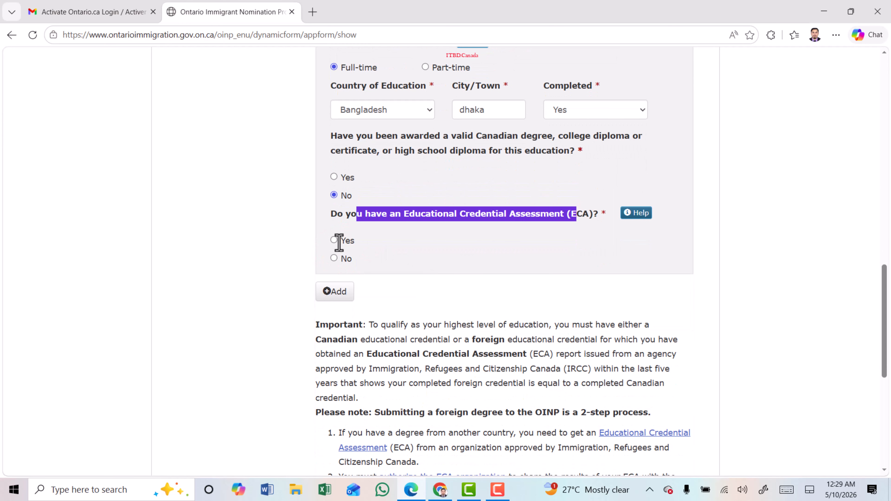
left_click(334, 240)
Set World Education Services as the ECA issuing organization with 01/06/2024 as the date of issuance.
scroll(338, 242, "down", 2)
left_click_drag(344, 162, 458, 163)
left_click(416, 192)
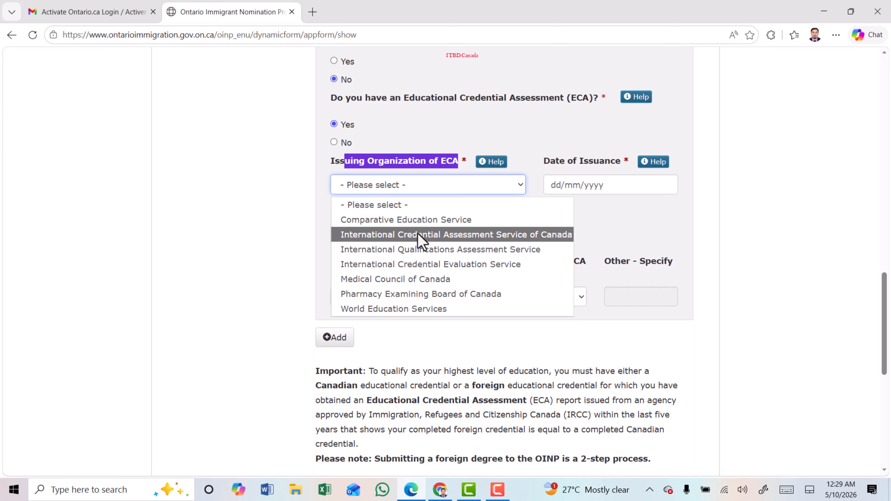
left_click(406, 310)
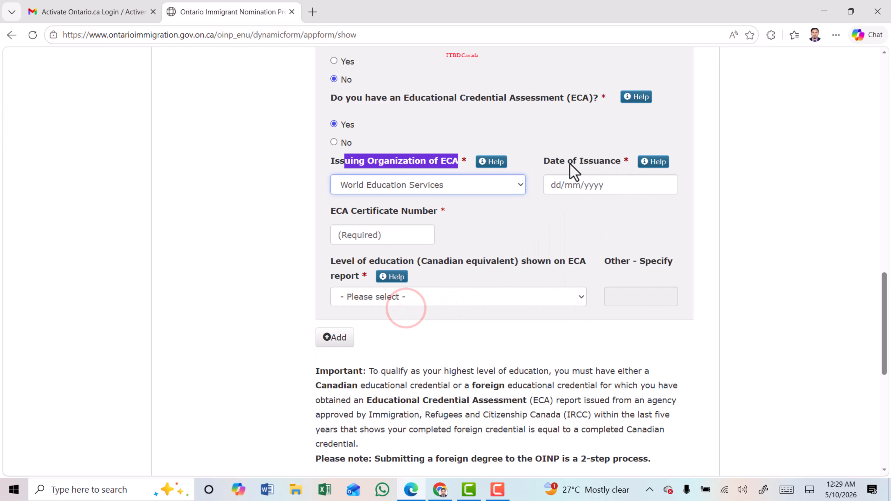
left_click_drag(556, 161, 610, 162)
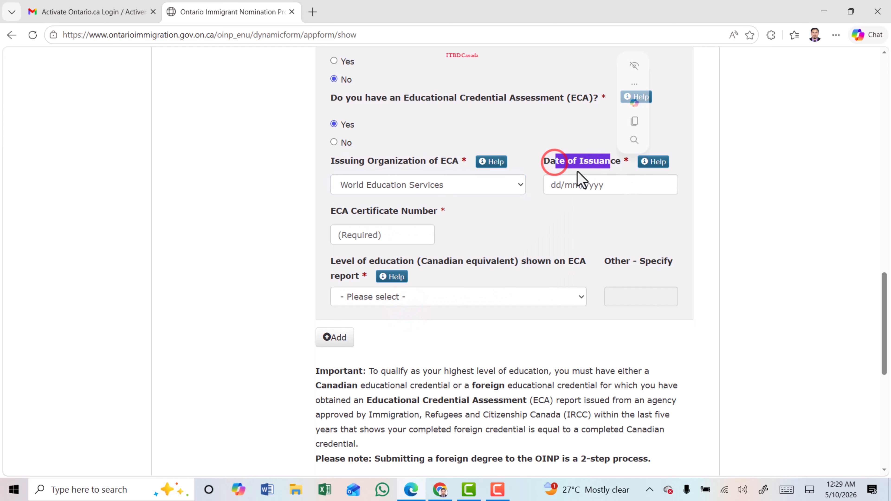
left_click(558, 187)
type("01/06/2024")
Examine the ECA certificate number and Canadian-equivalent level fields and the important note on qualifying with foreign credentials.
left_click_drag(362, 212, 434, 210)
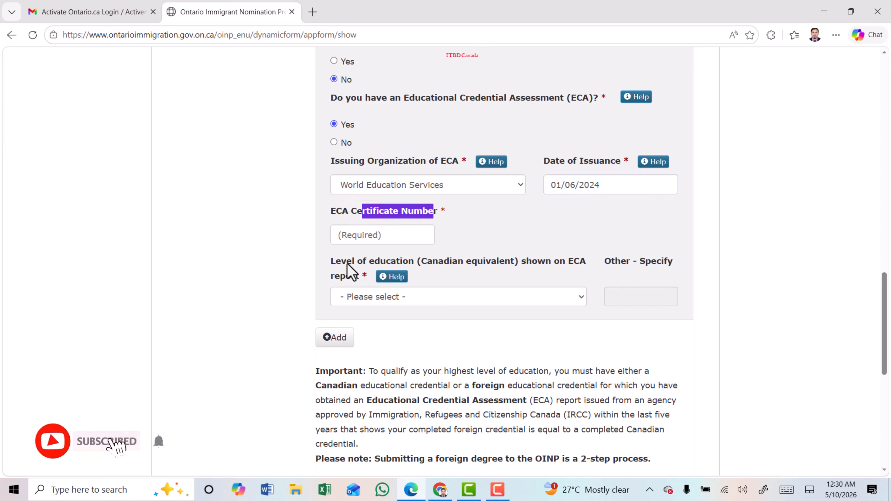
left_click_drag(347, 262, 445, 261)
scroll(470, 130, "down", 5)
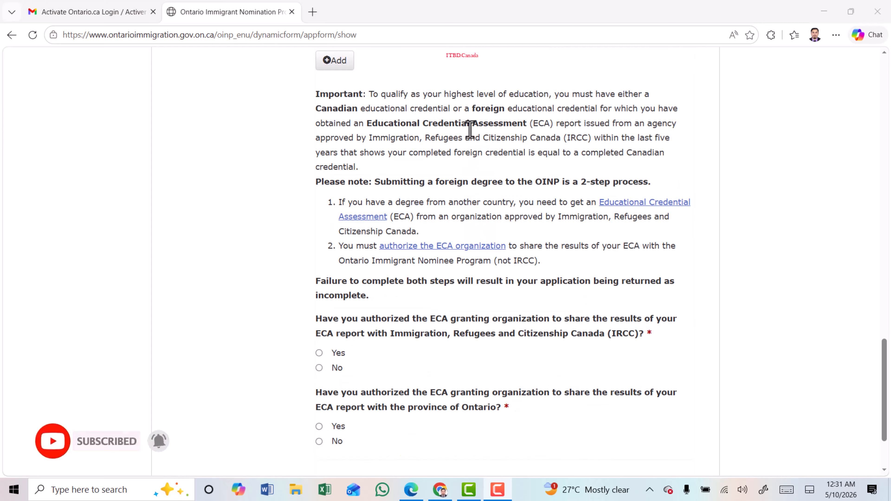
left_click_drag(316, 95, 492, 158)
scroll(456, 169, "down", 2)
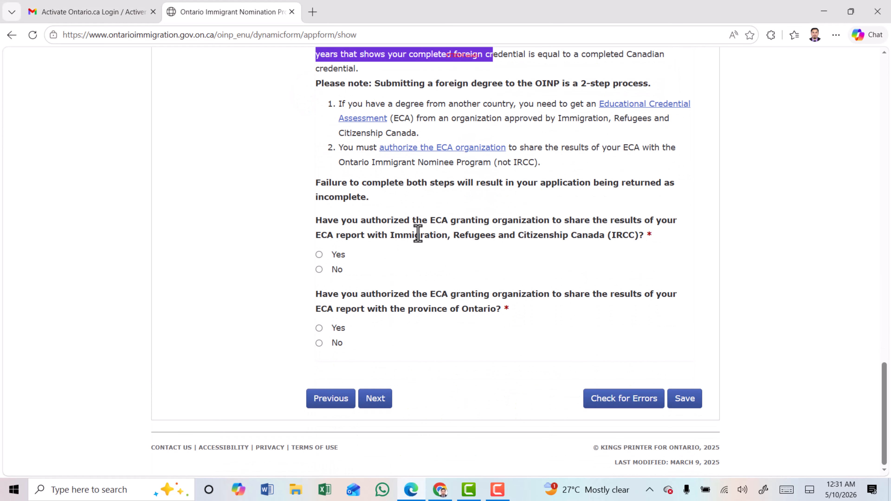
Read the question about authorizing the ECA organization to share results with IRCC and answer Yes.
left_click_drag(339, 220, 676, 222)
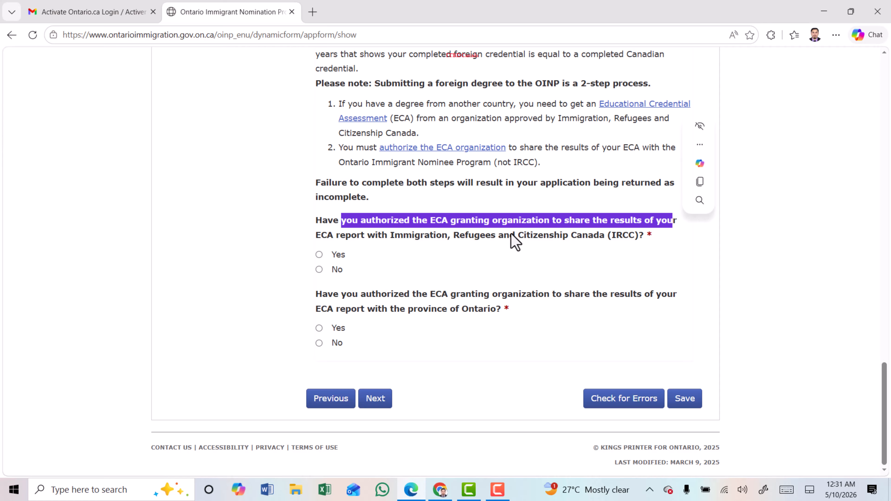
left_click_drag(346, 235, 646, 234)
left_click_drag(430, 221, 556, 225)
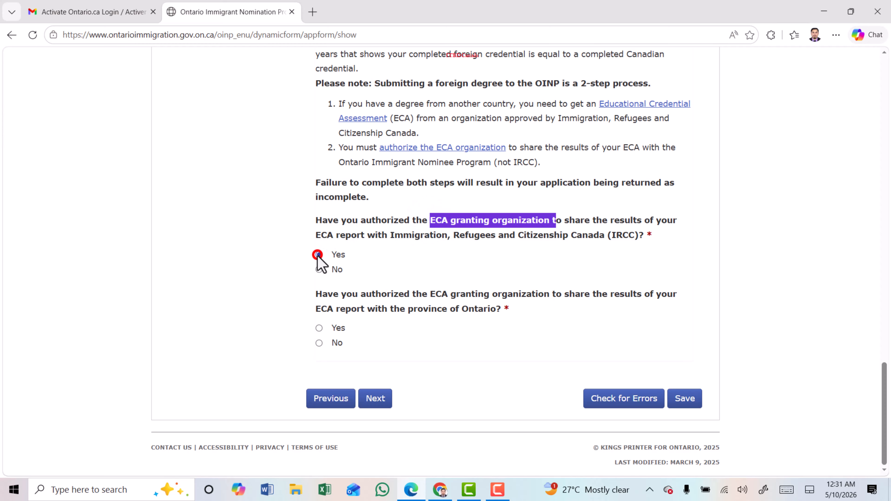
Review the question about sharing the ECA results with the province of Ontario and proceed to Language Proficiency.
left_click_drag(332, 295, 661, 298)
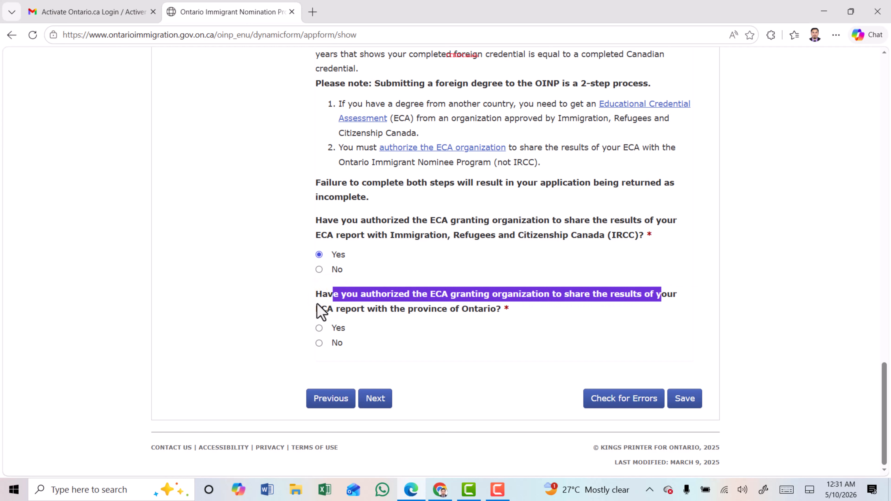
left_click_drag(335, 311, 494, 310)
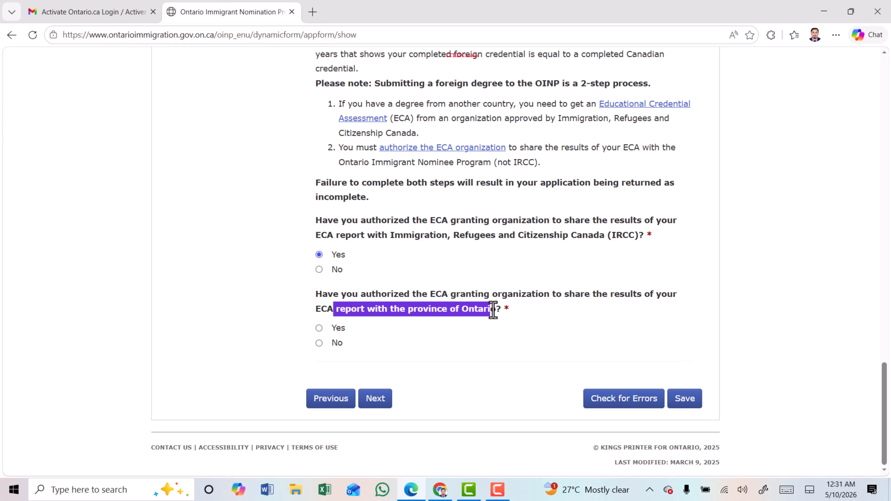
left_click(411, 295)
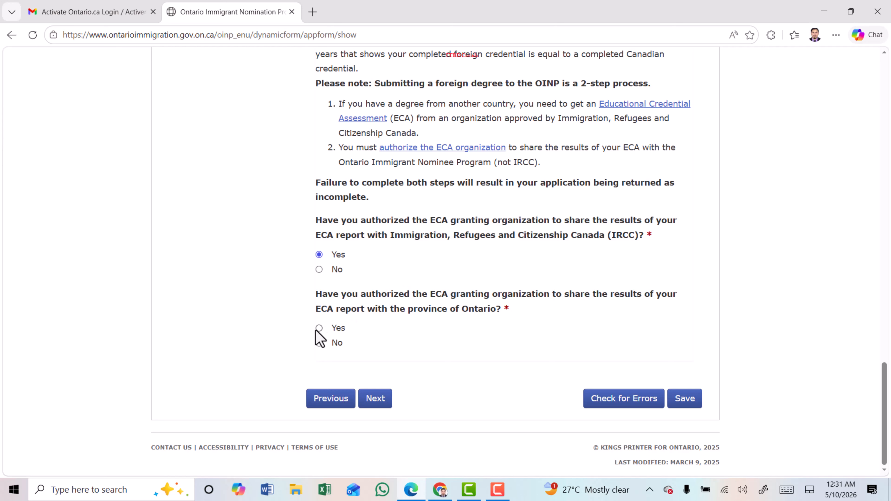
left_click(380, 404)
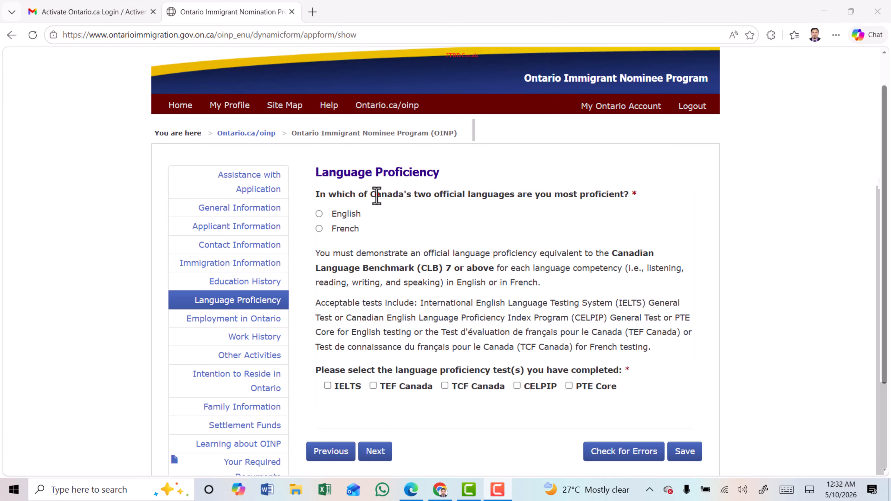
Choose English as the most proficient official language and IELTS as the completed language proficiency test.
left_click_drag(377, 196, 606, 195)
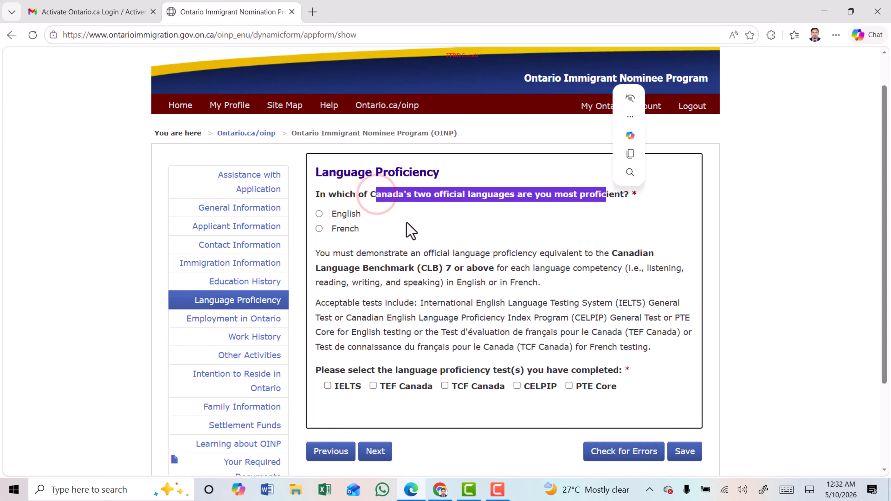
left_click(318, 214)
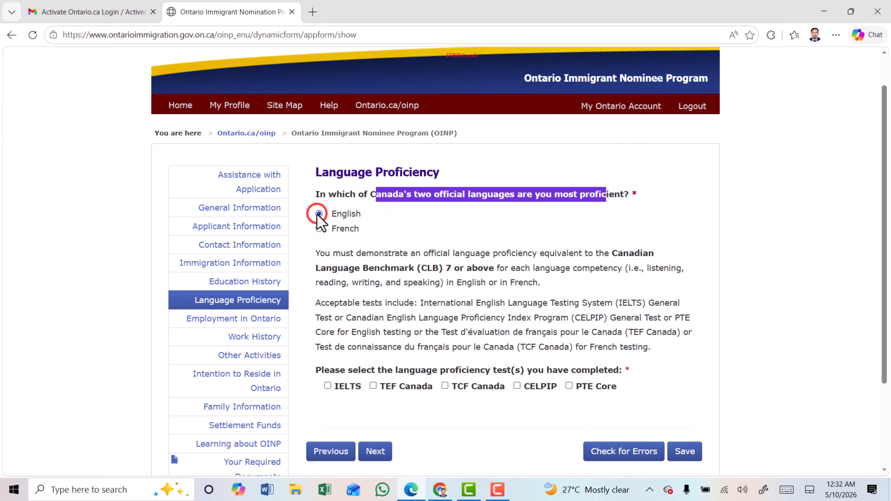
scroll(377, 313, "down", 1)
left_click_drag(373, 312, 619, 312)
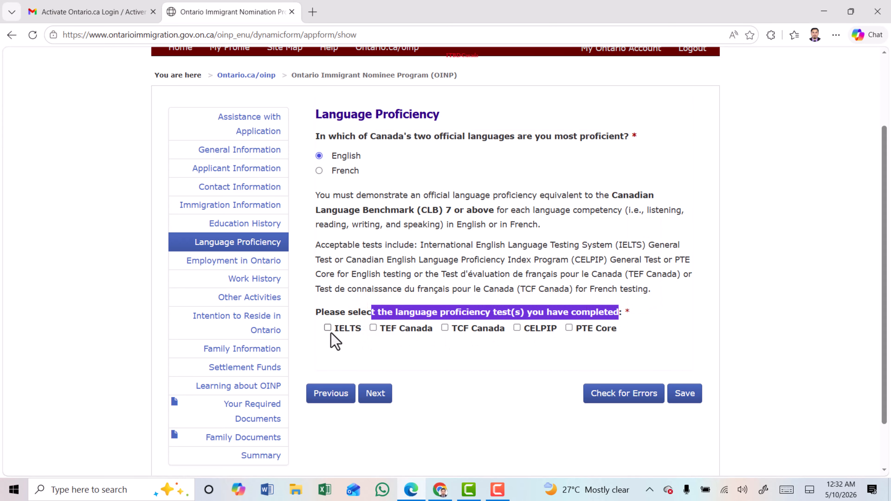
left_click(327, 328)
Review the Test Report Form Number field and enter IELTS scores of Speaking 7, Listening 6, Reading 6 and Writing 6.
scroll(333, 309, "down", 2)
left_click_drag(336, 263, 443, 264)
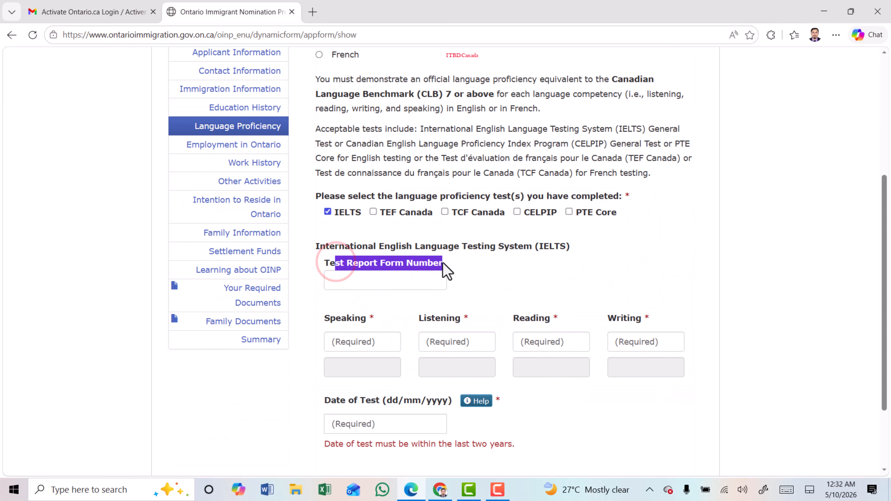
left_click(359, 343)
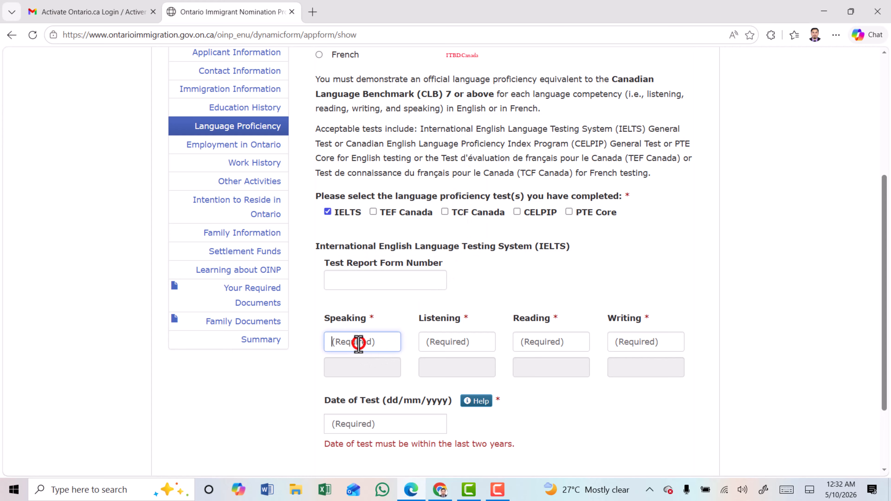
type("7")
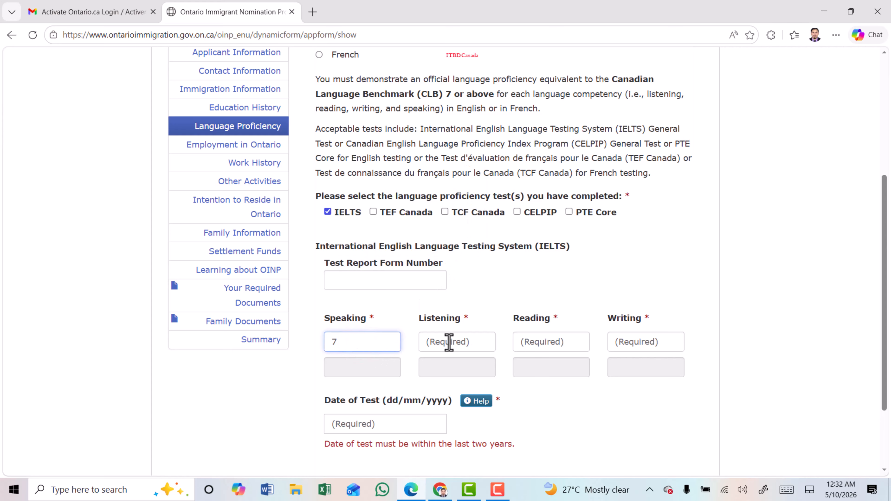
left_click(449, 343)
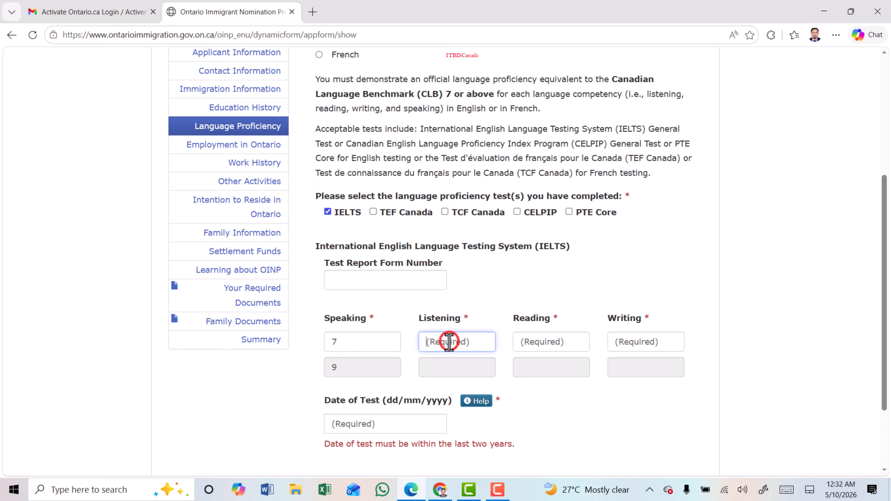
left_click(540, 340)
type("6")
left_click(633, 341)
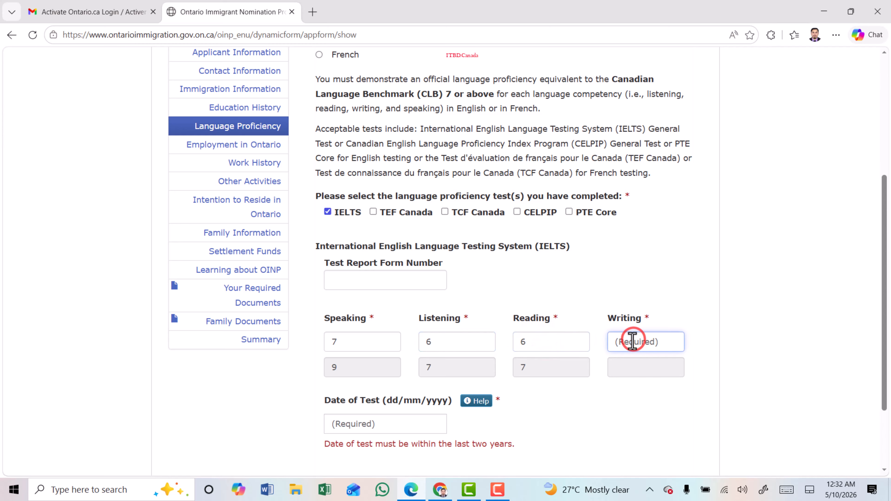
type("6")
Enter the date of the IELTS test.
scroll(515, 311, "down", 3)
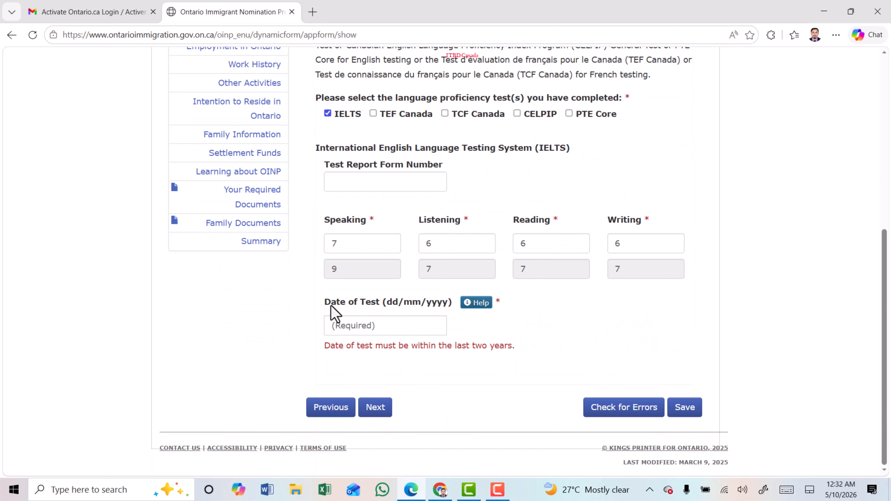
left_click_drag(330, 302, 434, 305)
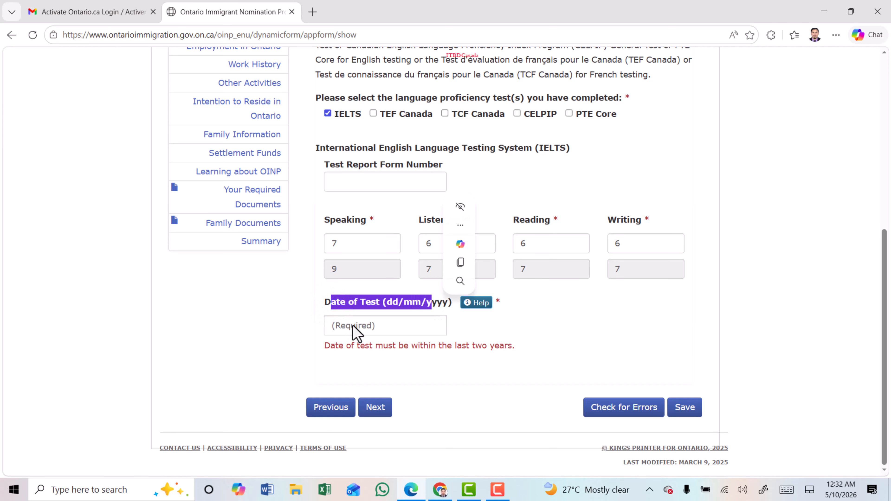
left_click(373, 362)
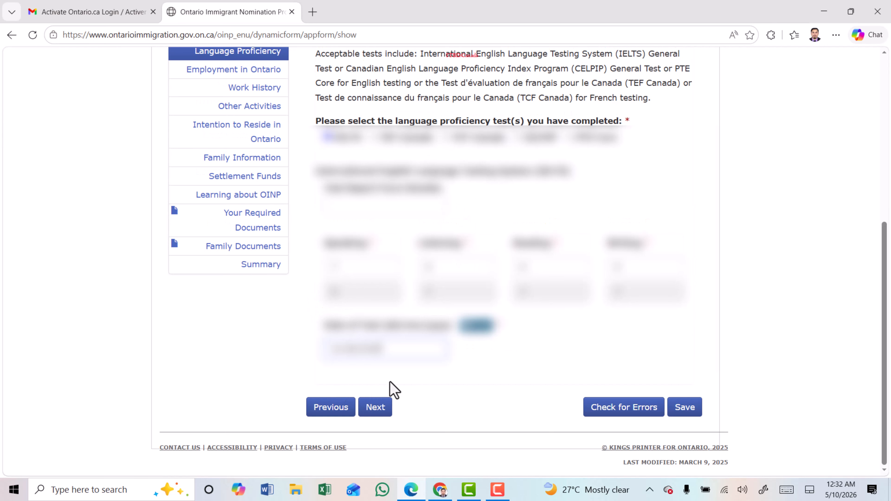
Proceed to Employment in Ontario and answer No to having a job offer and No to currently working in Ontario.
left_click(380, 409)
left_click_drag(316, 213, 453, 219)
left_click_drag(320, 235, 435, 237)
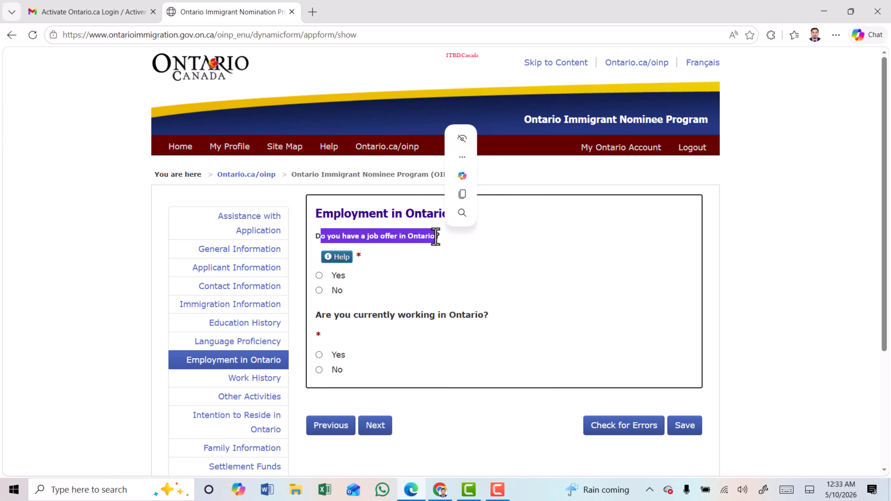
left_click(319, 290)
left_click_drag(326, 314, 467, 321)
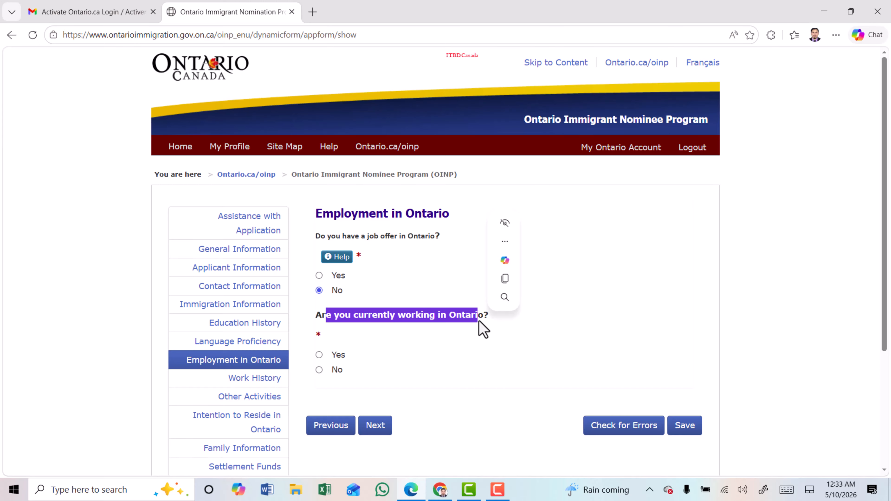
left_click(319, 370)
Proceed to Work History, enter 01/01/2025 as the job's start date and mark it as the current job.
left_click(375, 428)
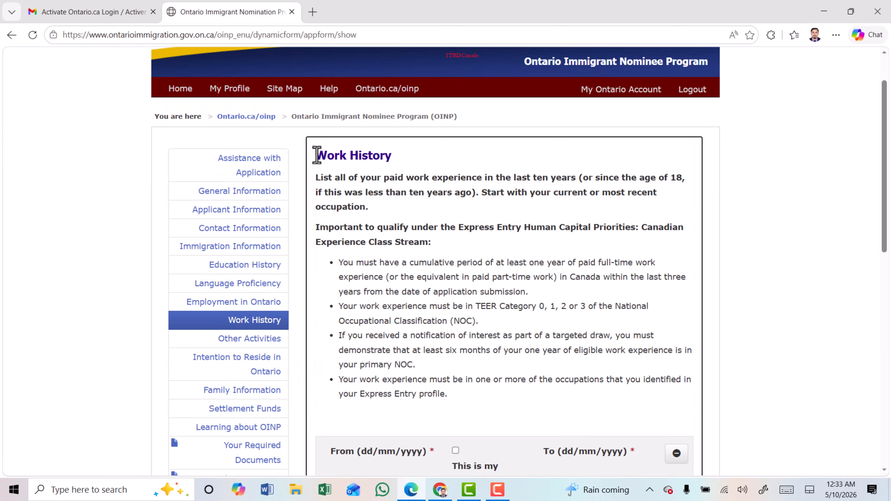
left_click_drag(317, 155, 401, 169)
scroll(424, 251, "down", 5)
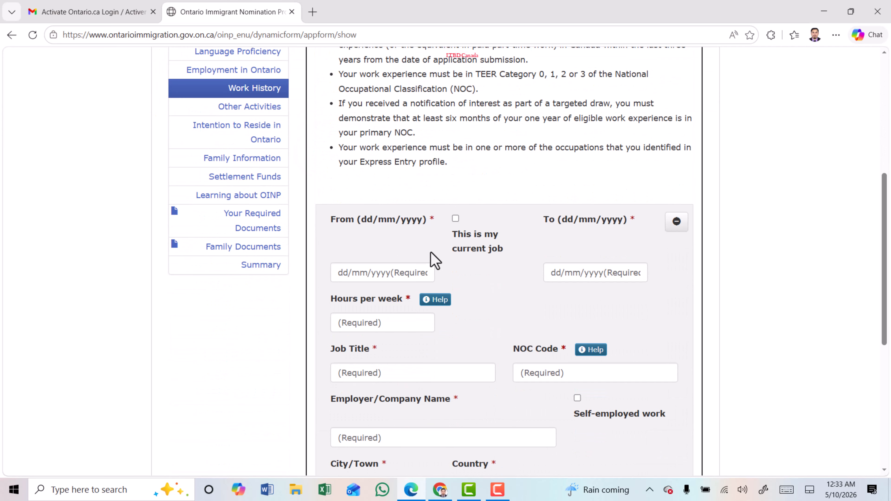
scroll(435, 260, "down", 2)
left_click(342, 215)
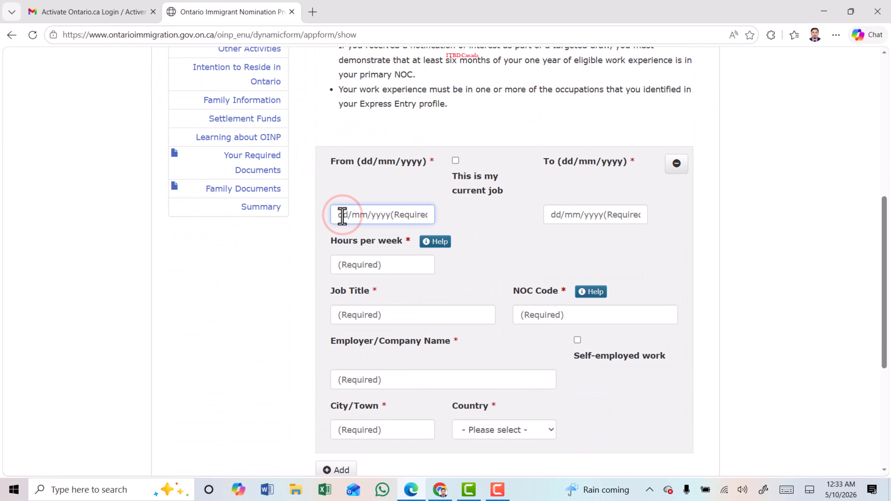
type("01/01/2025")
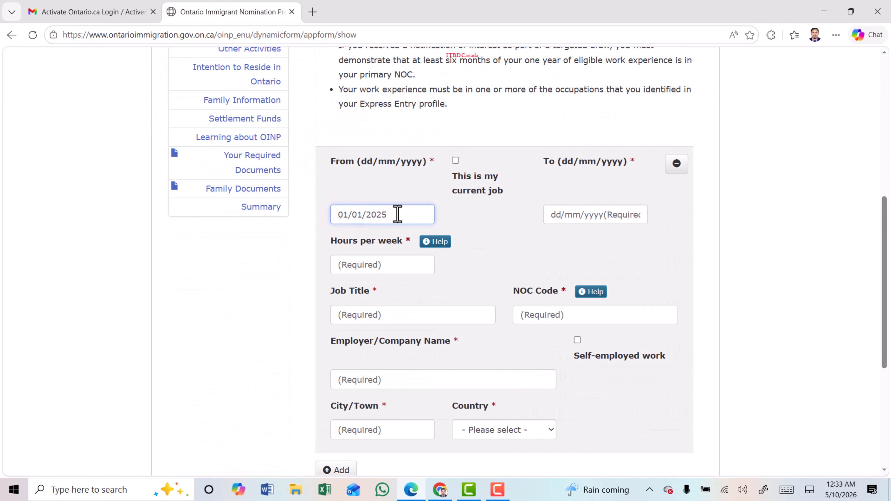
left_click(456, 161)
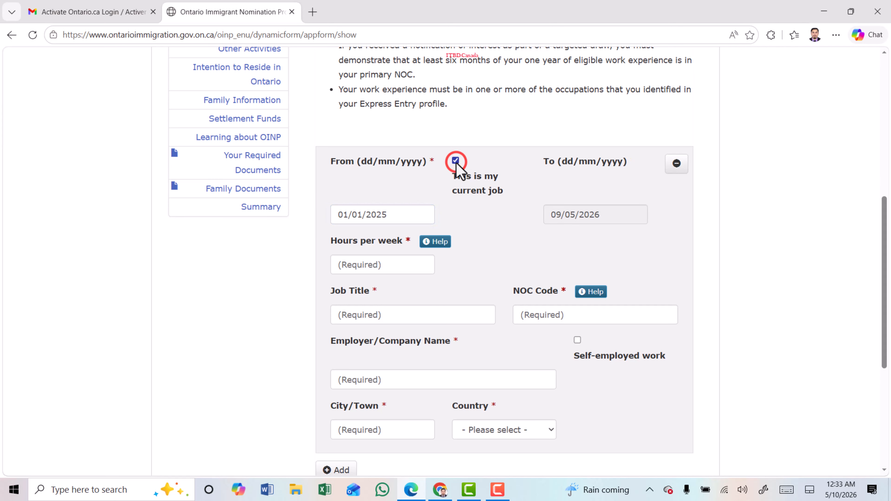
Enter 40 hours per week, job title Accountant and NOC code 11100 for the current job.
scroll(342, 192, "down", 2)
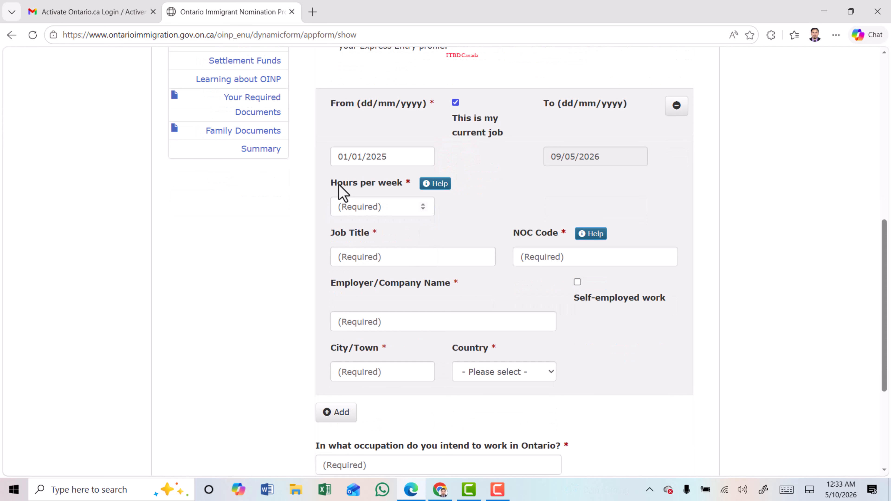
left_click_drag(376, 190, 356, 211)
left_click(356, 207)
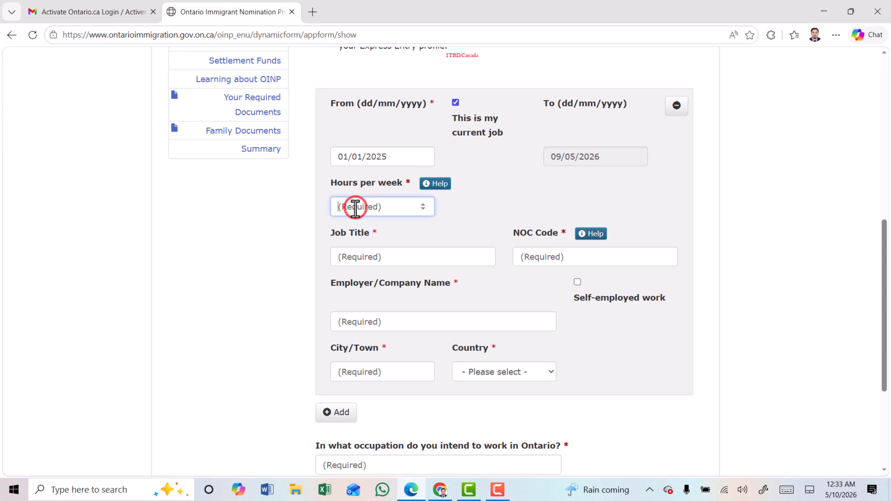
type("40")
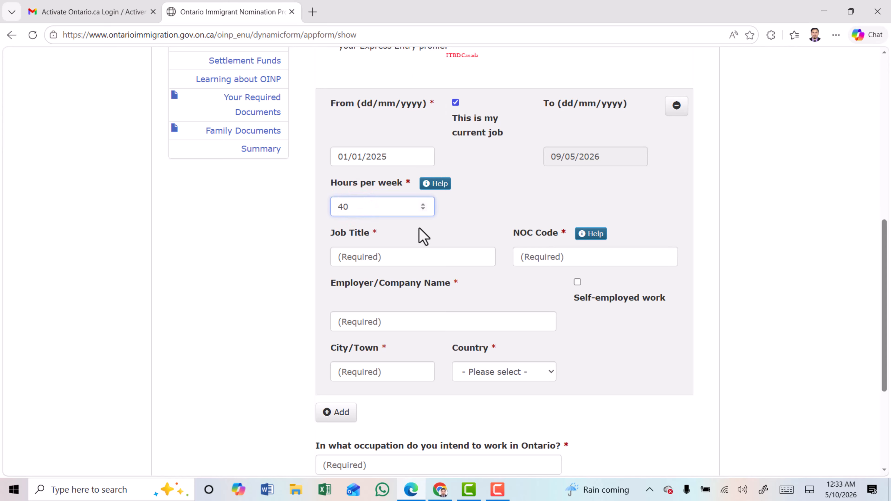
left_click(367, 258)
type("Accountant")
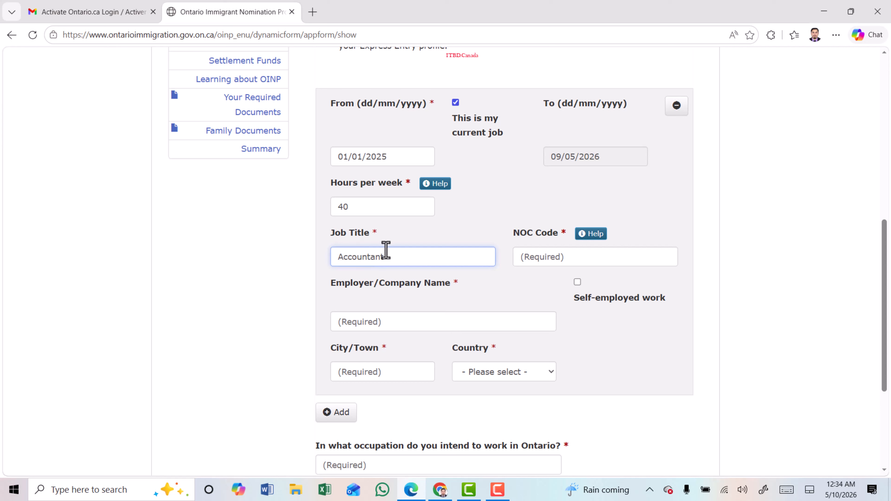
left_click(537, 254)
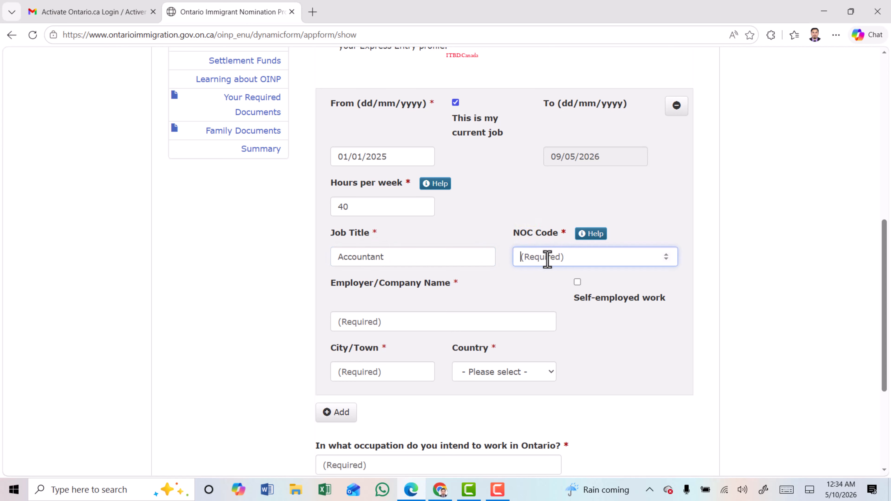
type("11100")
key("Tab")
Fill in the employer name abc co, city DHAKA and country Bangladesh for the job, leaving self-employed work unselected.
left_click_drag(341, 284, 445, 285)
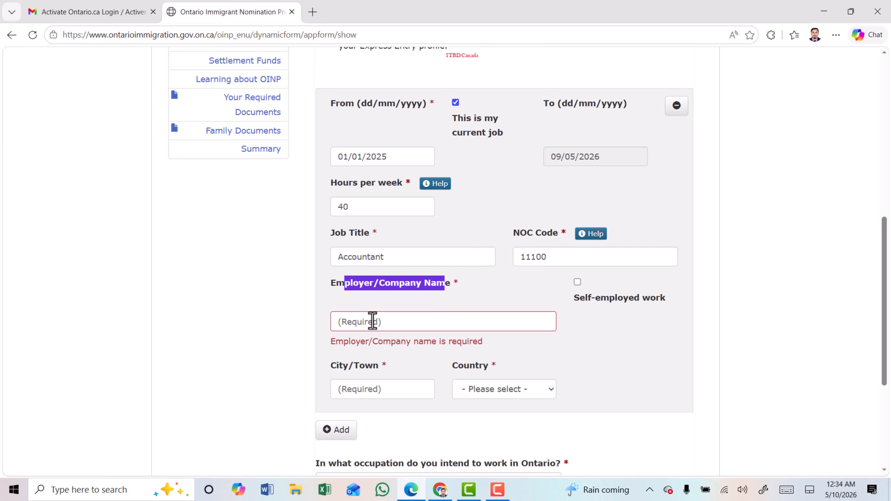
left_click(358, 323)
left_click_drag(349, 283, 439, 283)
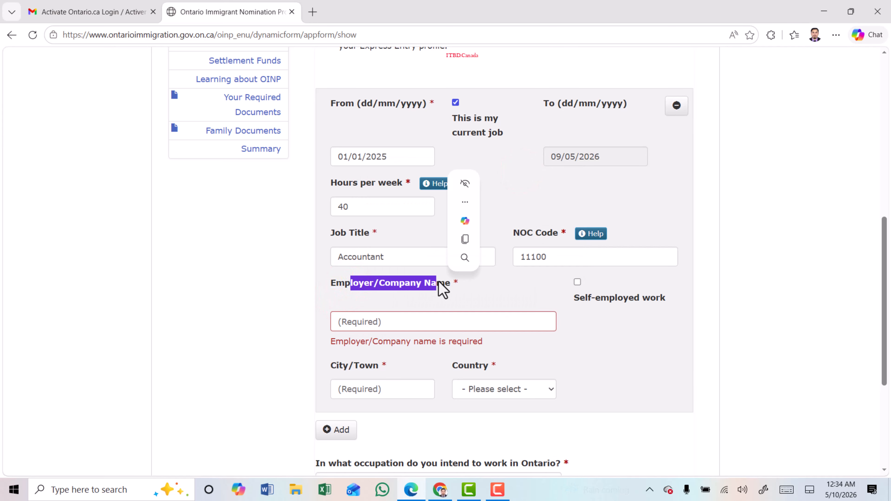
left_click(576, 285)
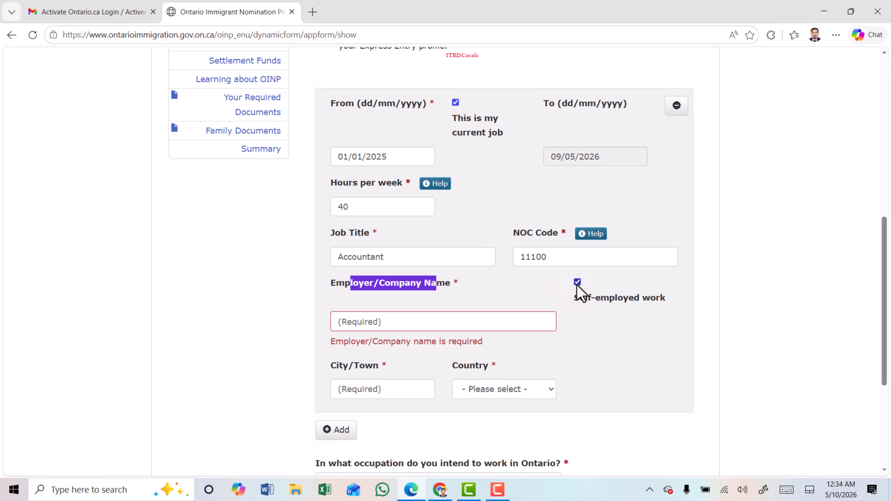
left_click(578, 283)
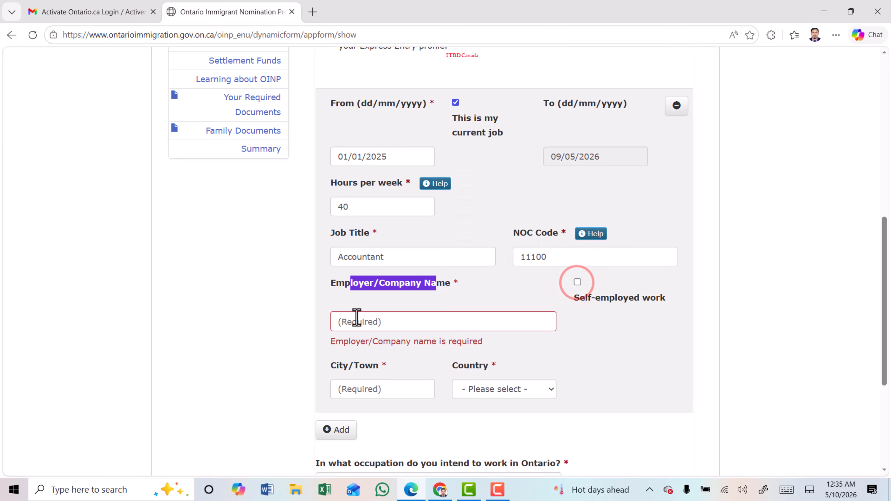
scroll(348, 316, "down", 1)
left_click_drag(341, 308, 391, 307)
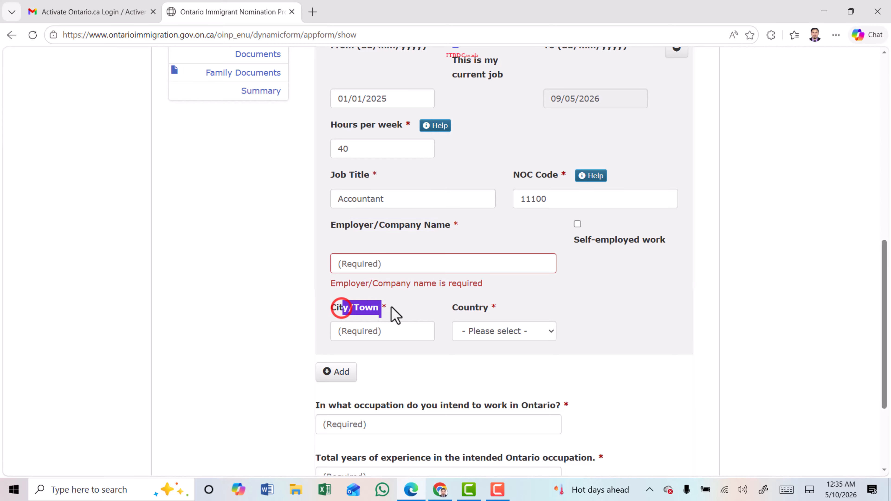
left_click(488, 332)
key("b")
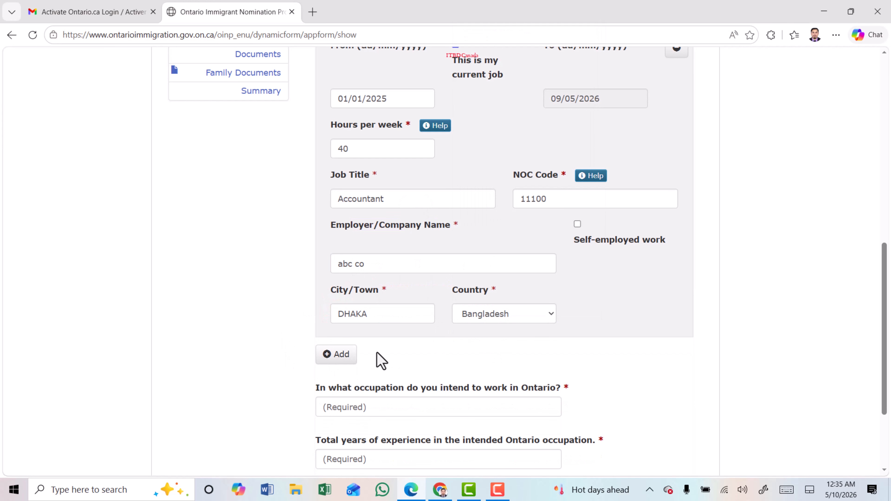
scroll(383, 336, "down", 1)
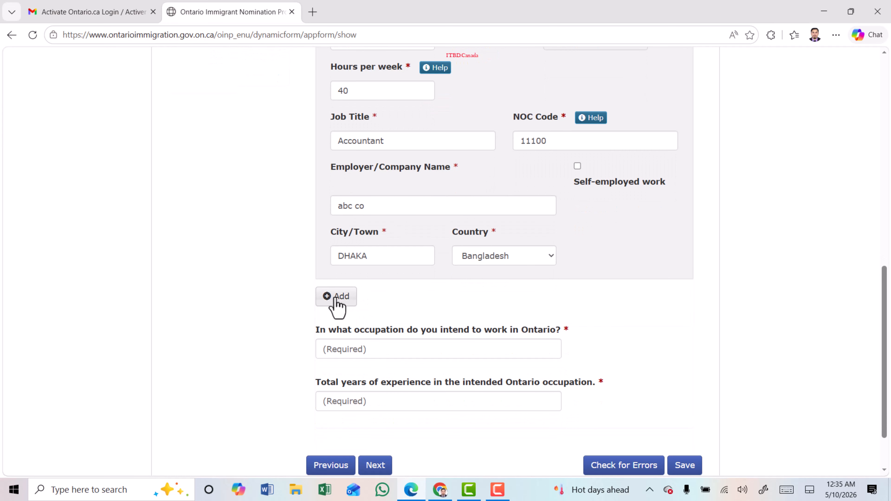
left_click(336, 298)
scroll(566, 326, "down", 1)
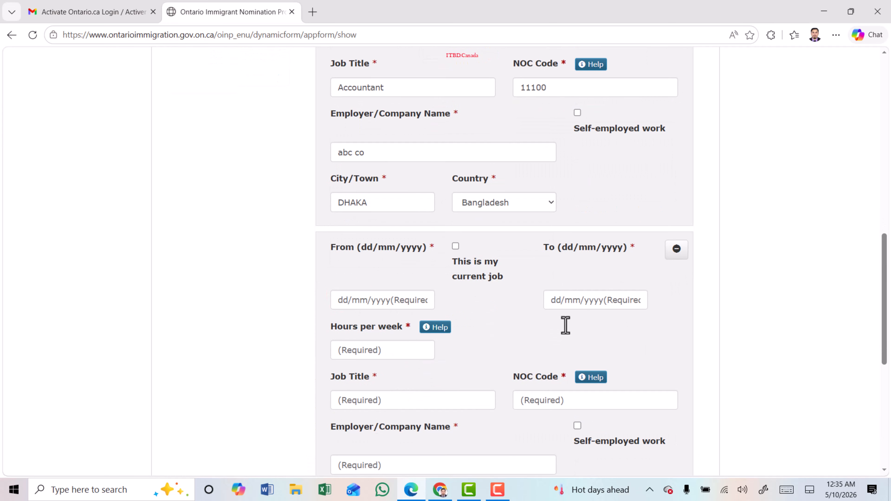
scroll(565, 325, "down", 1)
left_click(676, 194)
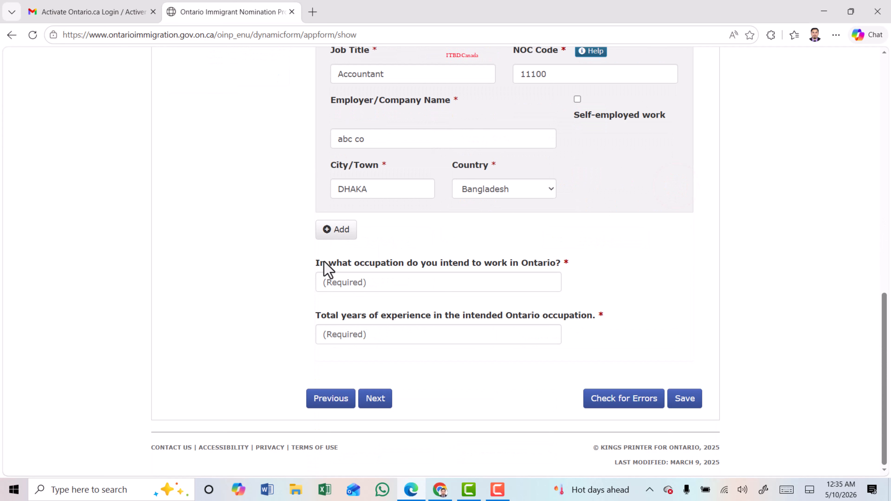
Enter Financial Accountant / Accountant (NOC 11100) as the intended Ontario occupation and move on to the total years of experience.
left_click_drag(369, 263, 558, 261)
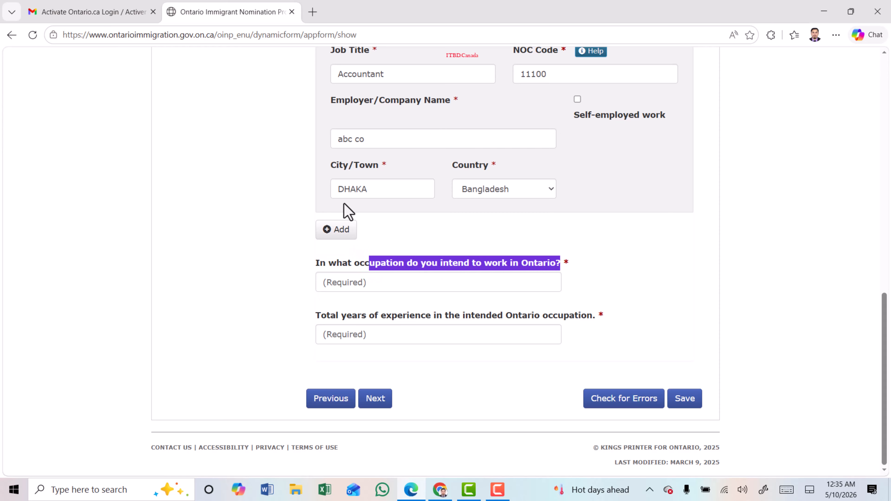
left_click(386, 284)
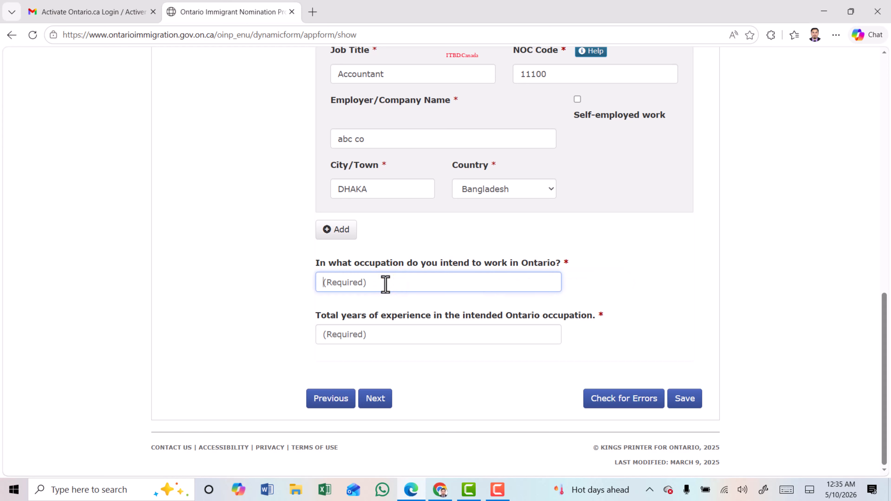
type("Financial Accountant / Accountant (NOC 11100)")
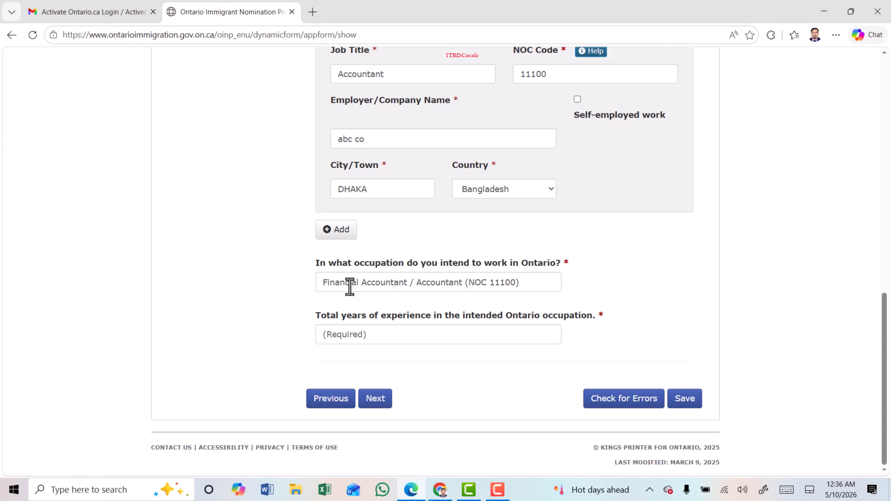
left_click_drag(336, 315, 587, 321)
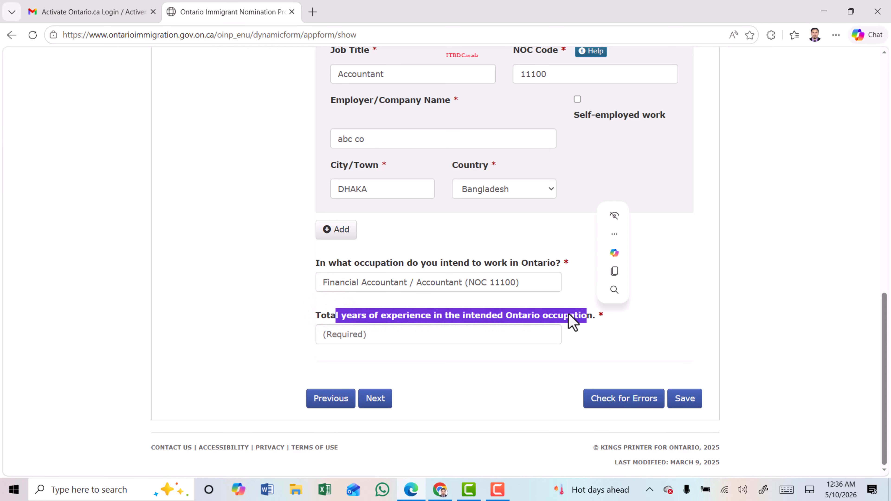
left_click(340, 336)
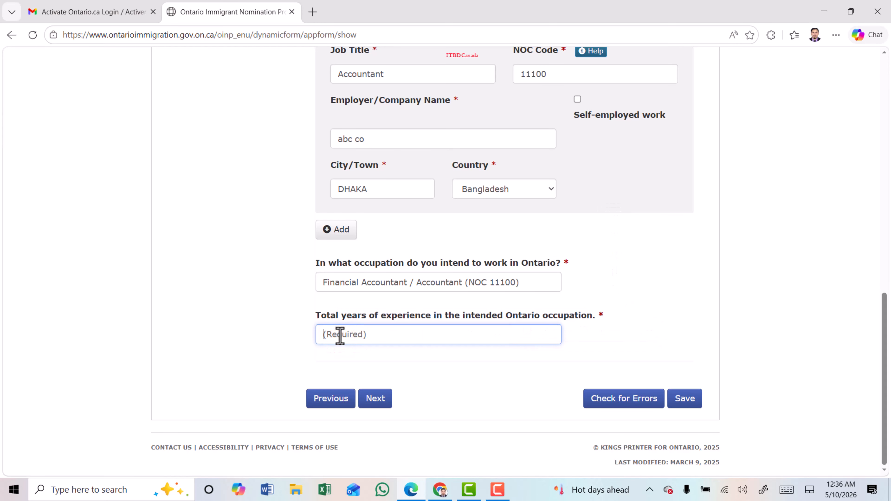
Proceed to Other Activities and answer No to having activities other than education and paid work in the last ten years.
left_click(375, 399)
left_click_drag(316, 211, 628, 215)
left_click(505, 210)
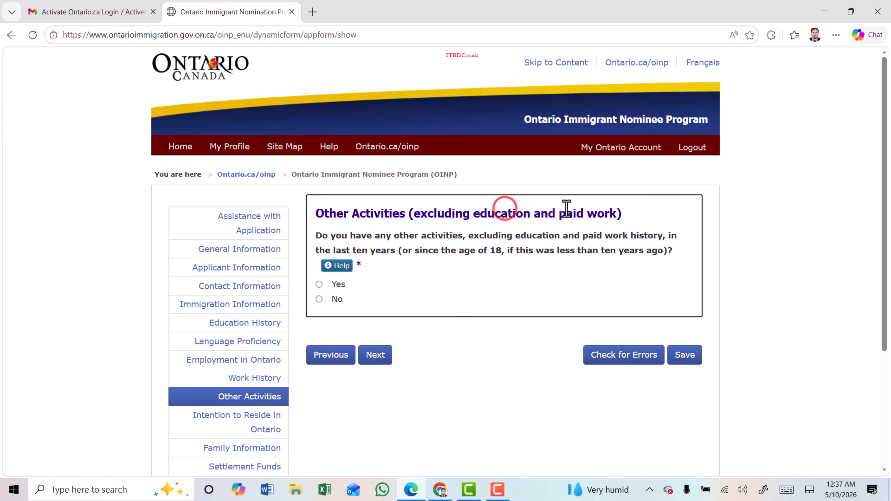
left_click_drag(473, 214, 618, 214)
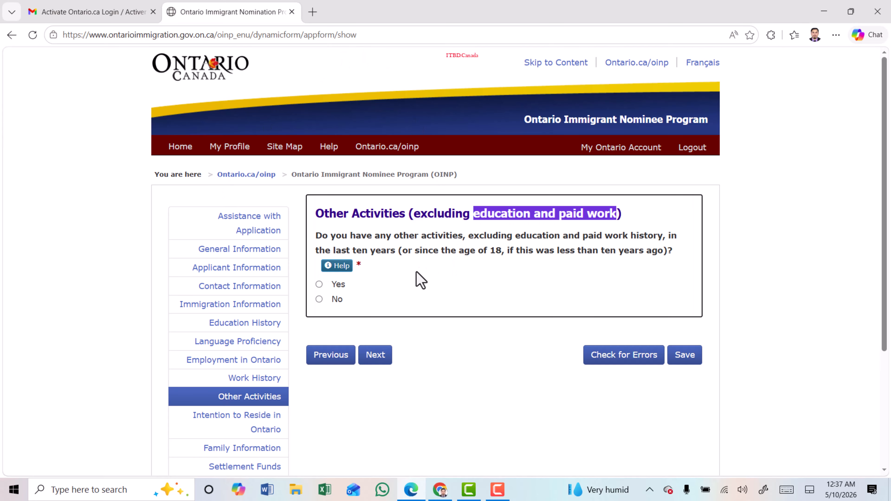
left_click(422, 199)
left_click(320, 300)
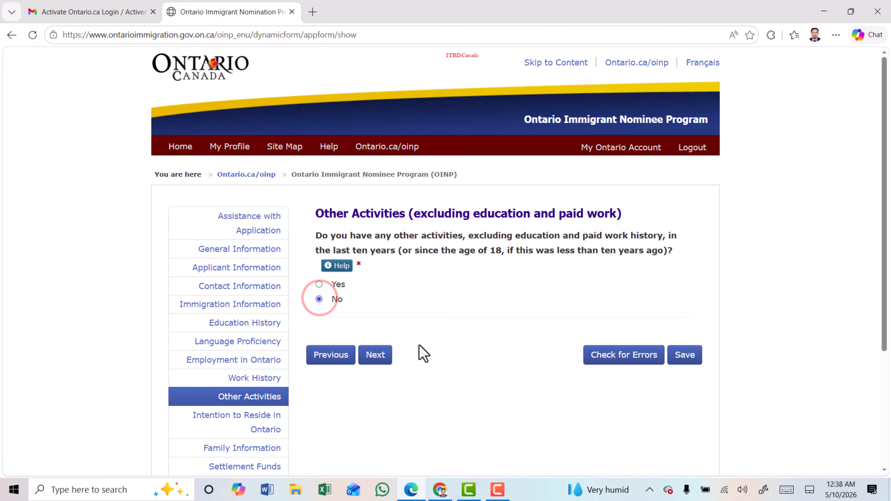
Proceed to Intention to Reside in Ontario and enter a statement citing accounting opportunities, NOC 11100 experience and commitment to settling permanently.
left_click(376, 362)
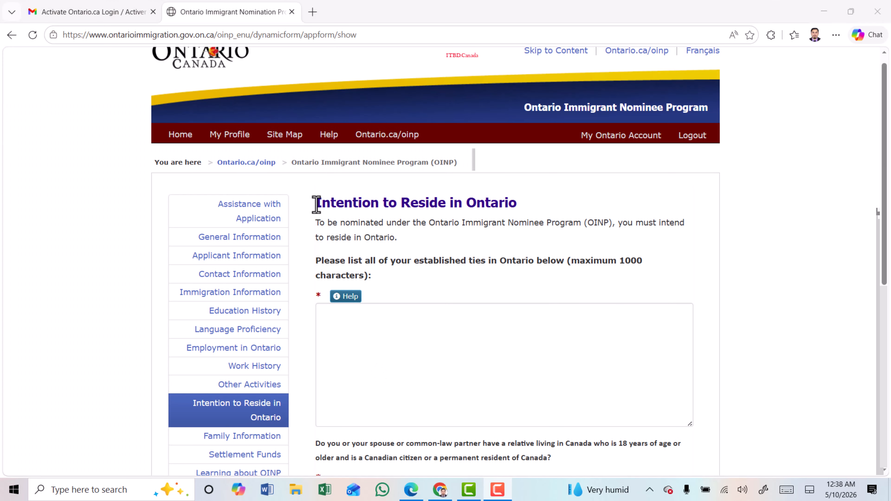
left_click_drag(317, 203, 529, 214)
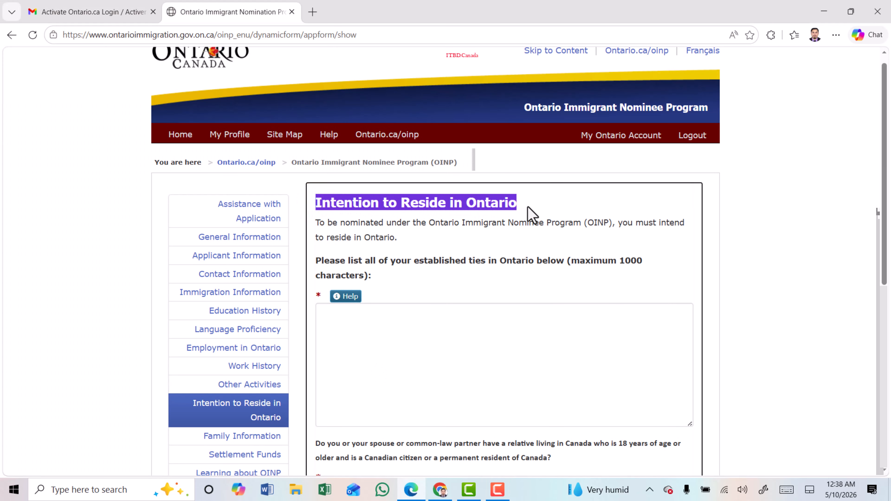
scroll(435, 234, "down", 1)
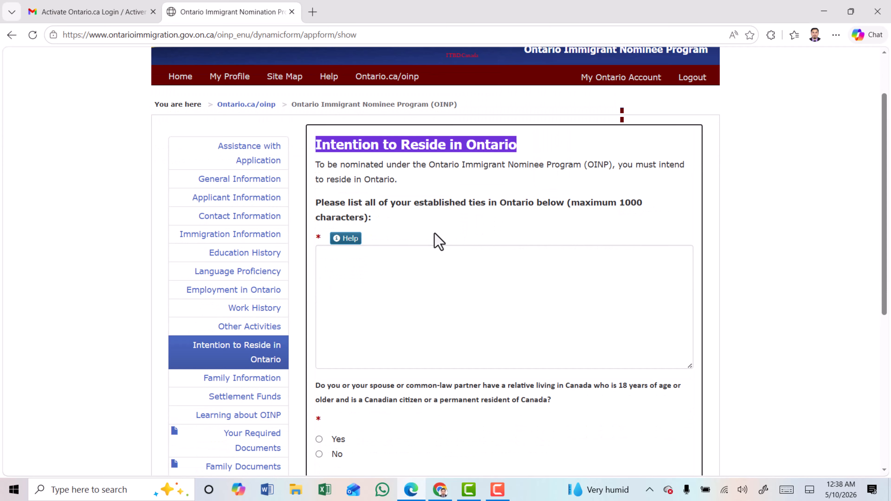
left_click(364, 273)
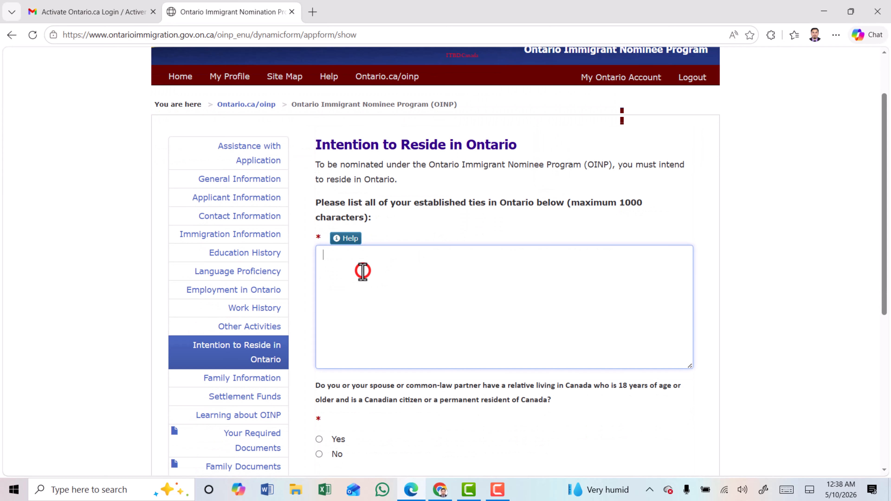
type("I intend to reside in Ontario as I have work opportunities in the accounting field. I have relevant skills and experience as an Accountant (NOC 11100). Ontario has strong job market and career growth in finance and accounting sectors. I am committed to contributing to the economy and settling permanently in Ontario.")
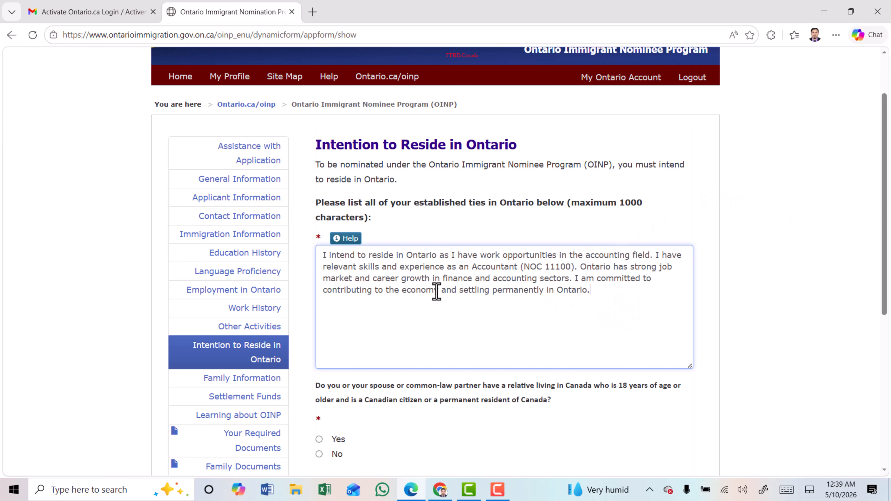
Answer No to having an adult relative in Canada who is a Canadian citizen or permanent resident.
scroll(437, 291, "down", 2)
scroll(455, 255, "down", 3)
left_click(317, 215)
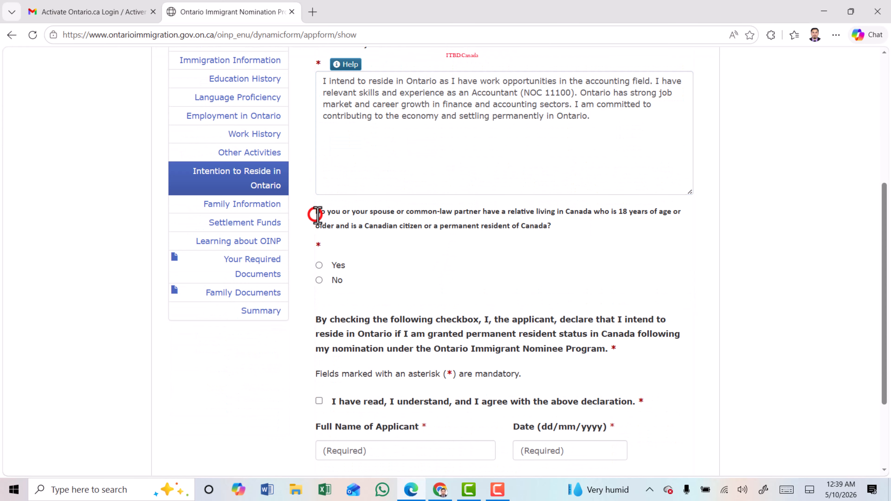
left_click_drag(317, 215, 565, 237)
left_click_drag(321, 212, 671, 212)
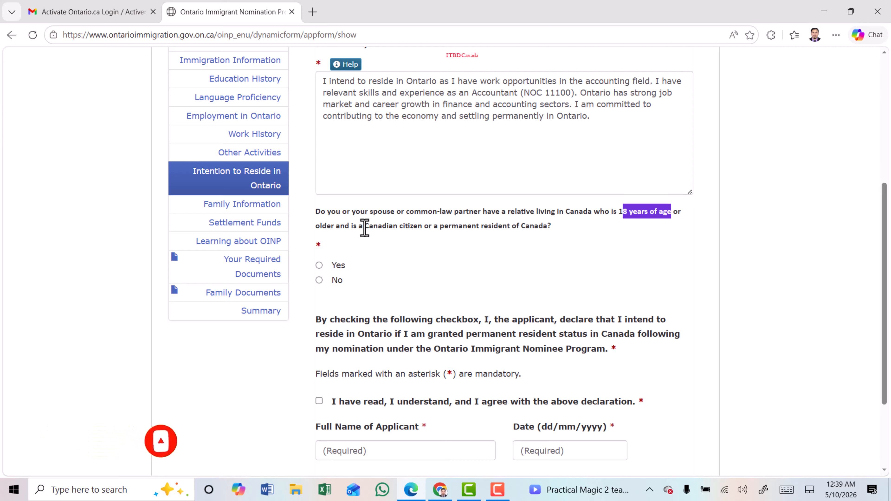
left_click_drag(365, 227, 539, 230)
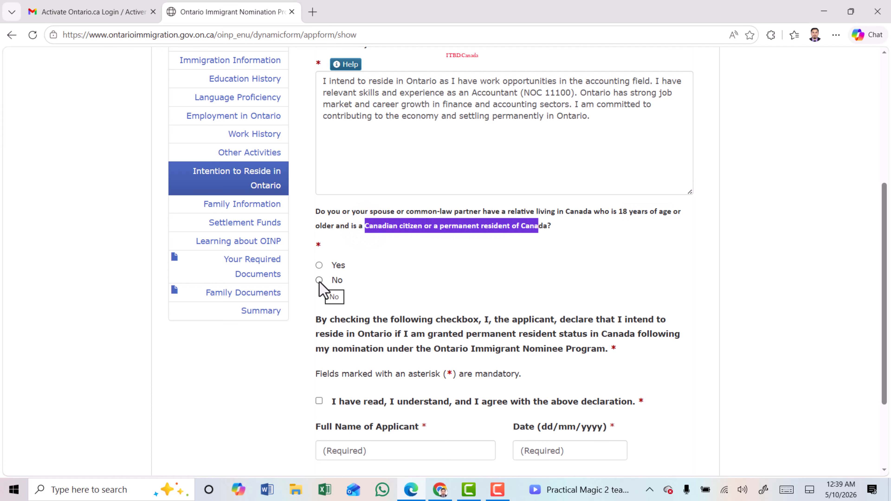
scroll(312, 288, "down", 3)
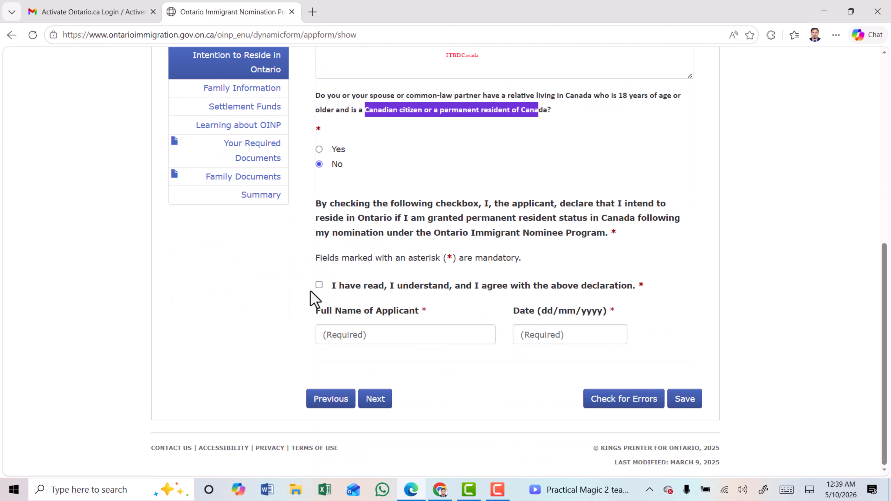
Agree to the intention-to-reside declaration with the applicant's full name and continue to Family Information.
left_click(319, 285)
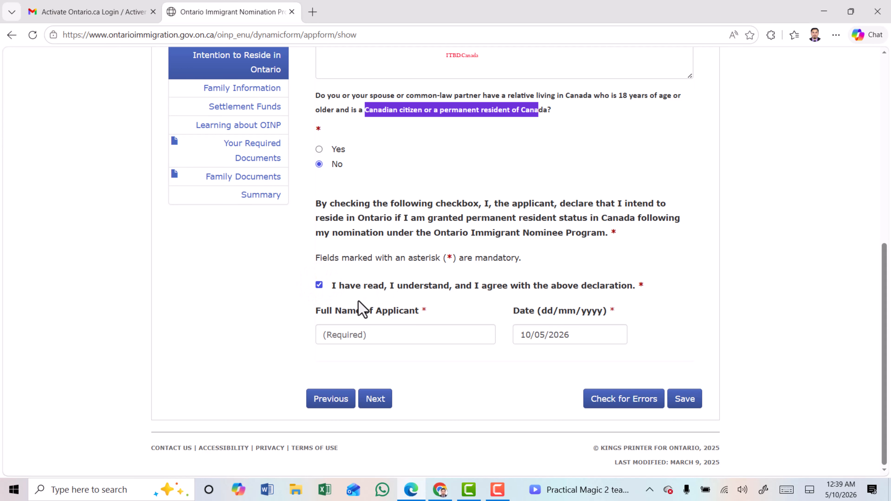
left_click(535, 364)
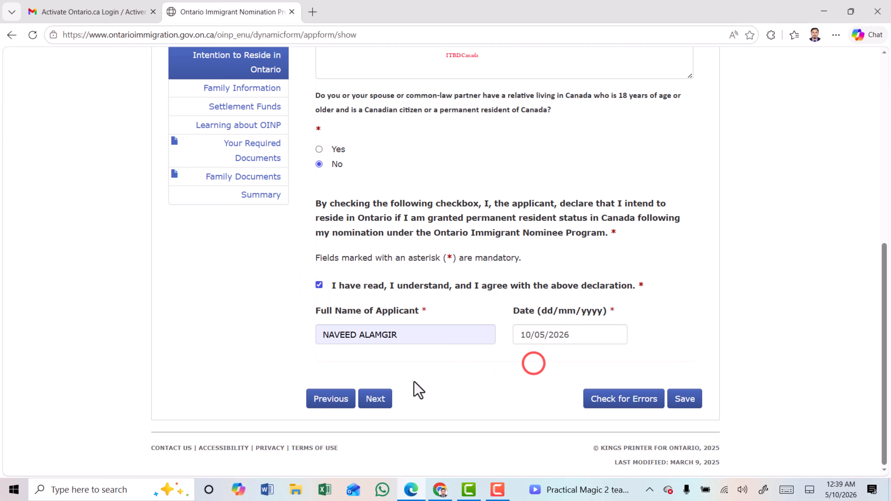
left_click(374, 398)
Answer Yes to having dependent family members.
left_click_drag(312, 213, 455, 223)
left_click_drag(341, 235, 525, 238)
left_click(319, 275)
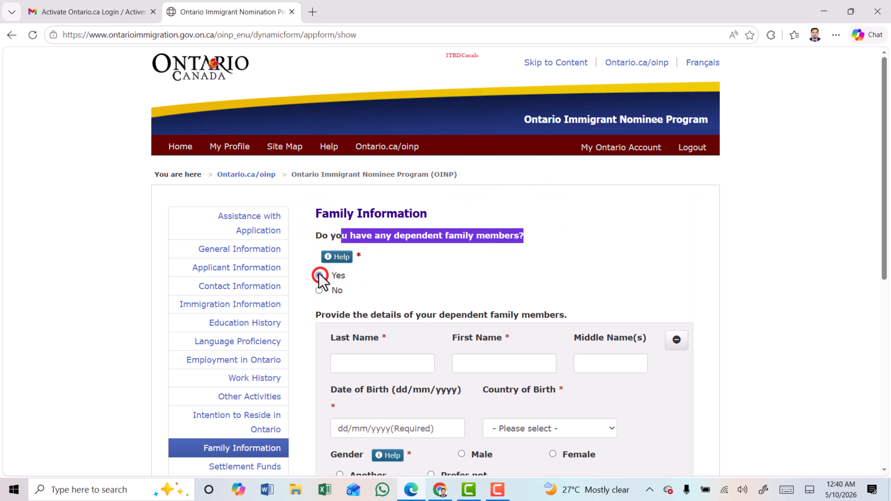
Examine the details requested for a dependent family member, including name, country of birth, gender, citizenship and country of residence.
scroll(427, 271, "down", 1)
scroll(427, 272, "down", 2)
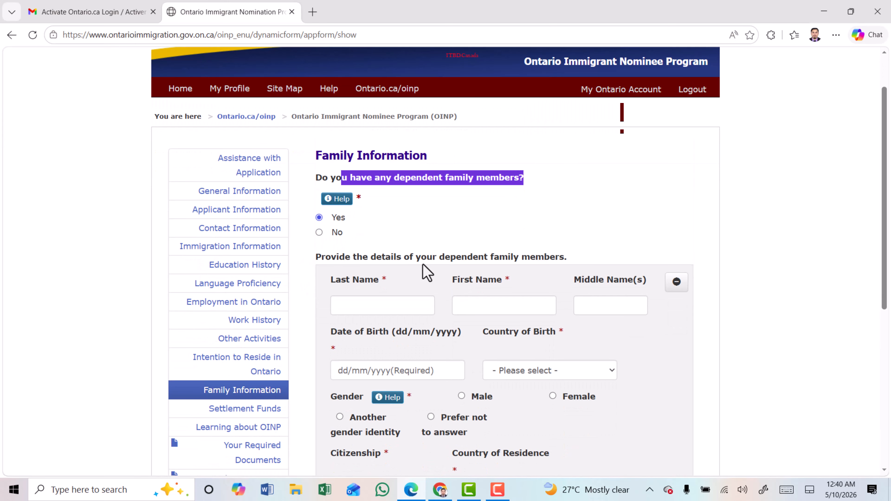
scroll(425, 272, "down", 2)
left_click_drag(340, 220, 378, 221)
left_click_drag(455, 222, 493, 221)
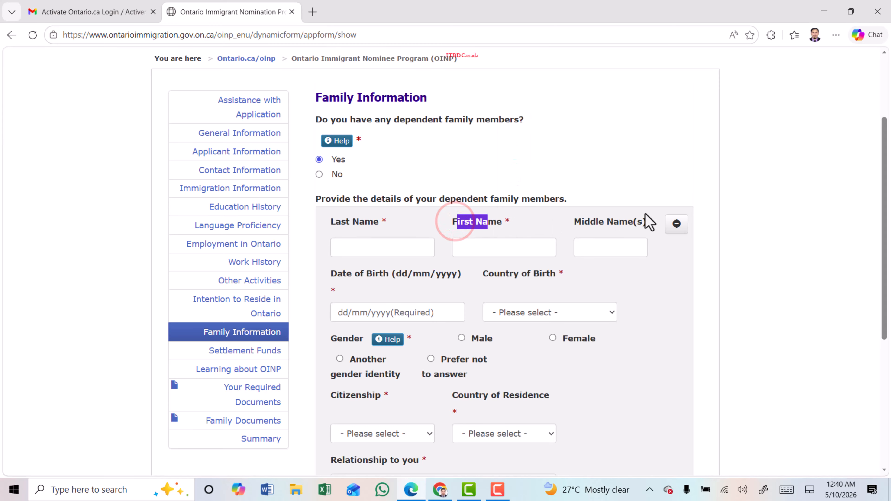
left_click_drag(514, 273, 547, 274)
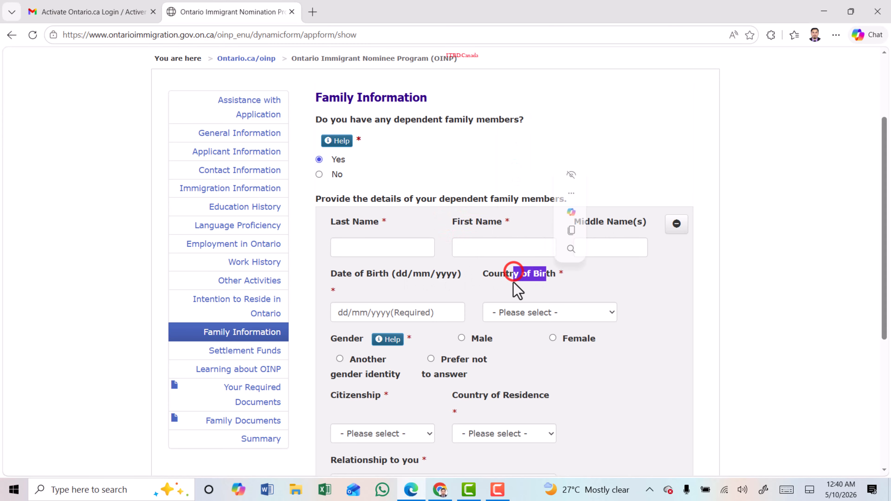
scroll(513, 282, "down", 4)
left_click_drag(342, 223, 364, 225)
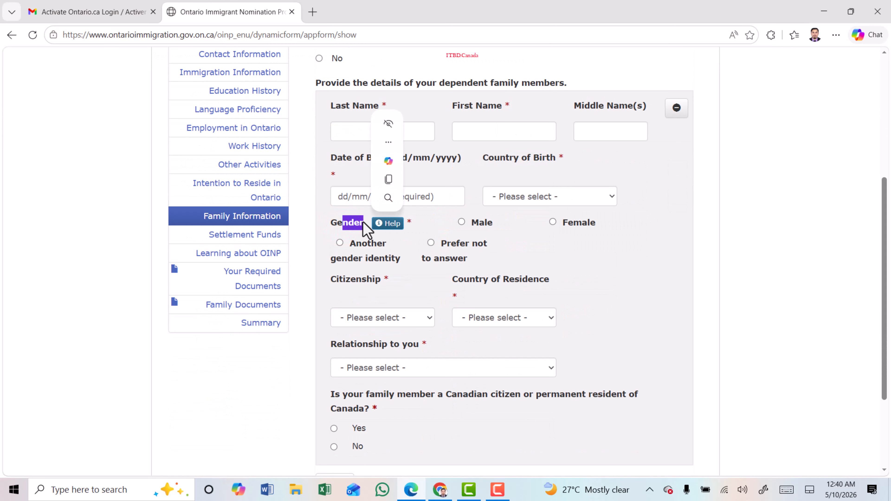
left_click_drag(350, 279, 379, 280)
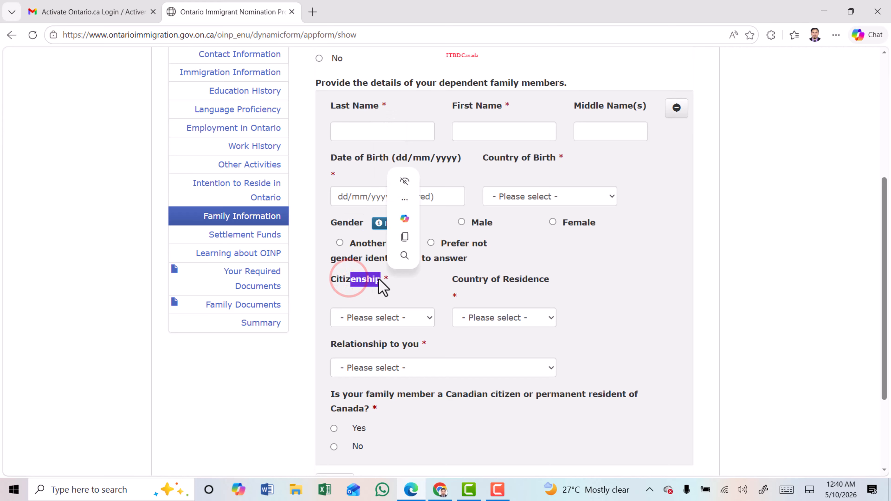
left_click_drag(477, 280, 533, 283)
Set the family member's relationship to Spouse or common-law partner.
scroll(533, 288, "down", 3)
left_click(358, 229)
left_click_drag(342, 229, 413, 230)
left_click(427, 251)
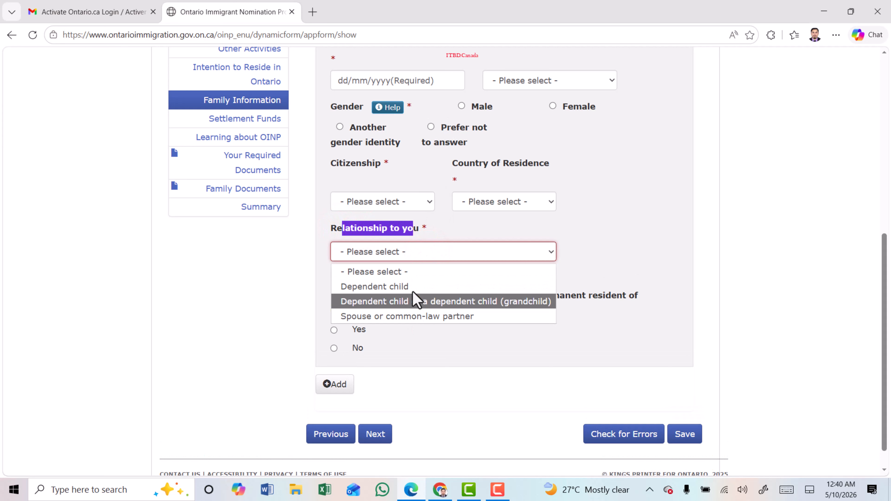
left_click(414, 317)
Answer No to the family member being a Canadian citizen or permanent resident and Yes to accompanying the applicant to Ontario.
left_click(338, 279)
left_click_drag(344, 277, 516, 281)
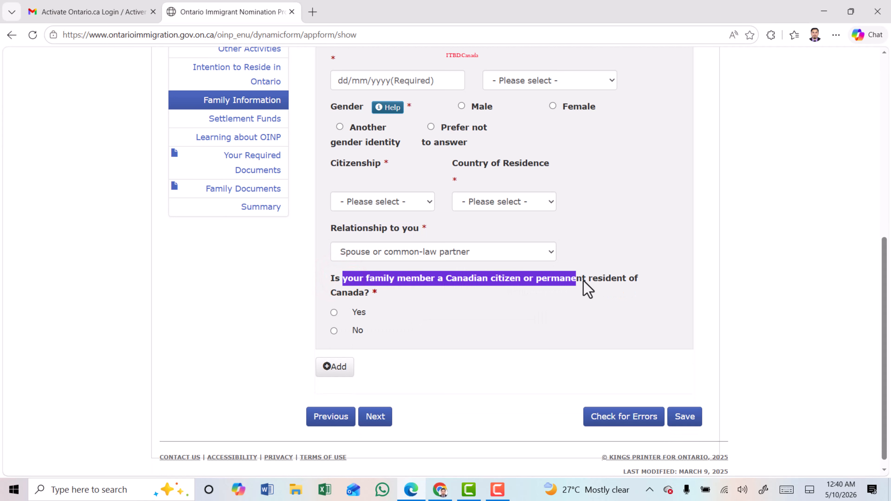
left_click_drag(635, 281, 635, 281)
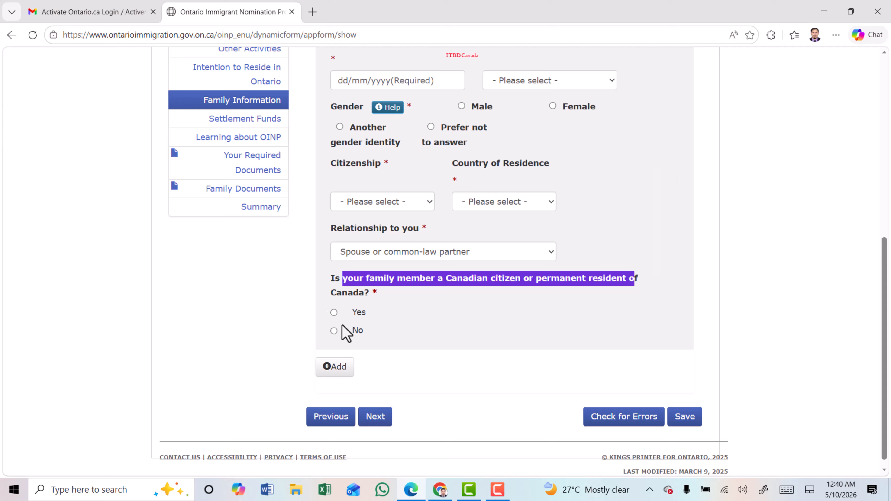
left_click(334, 331)
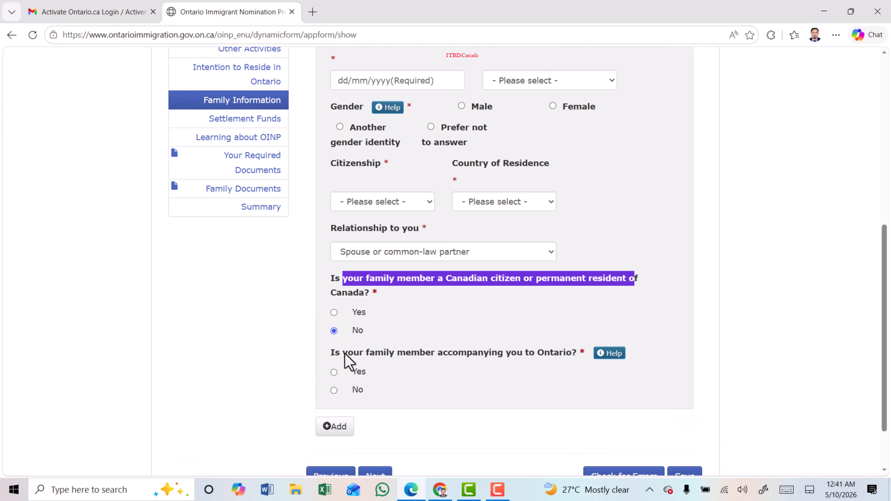
left_click_drag(344, 353, 564, 359)
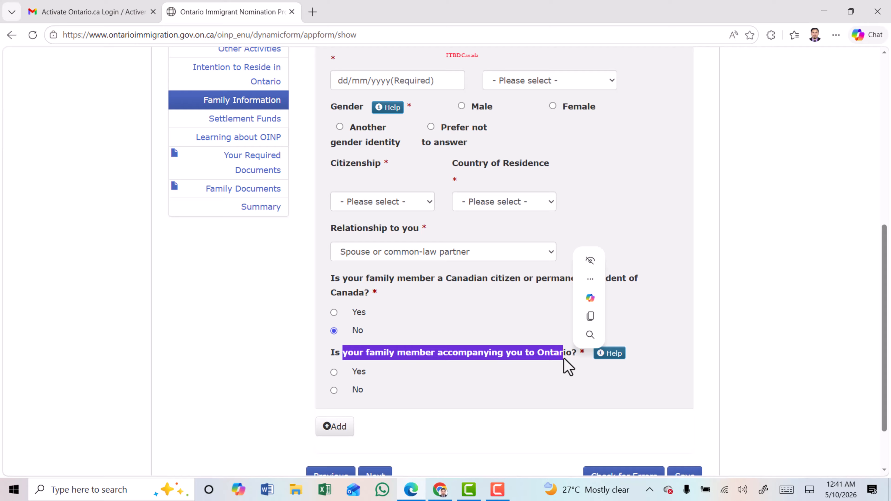
left_click(334, 372)
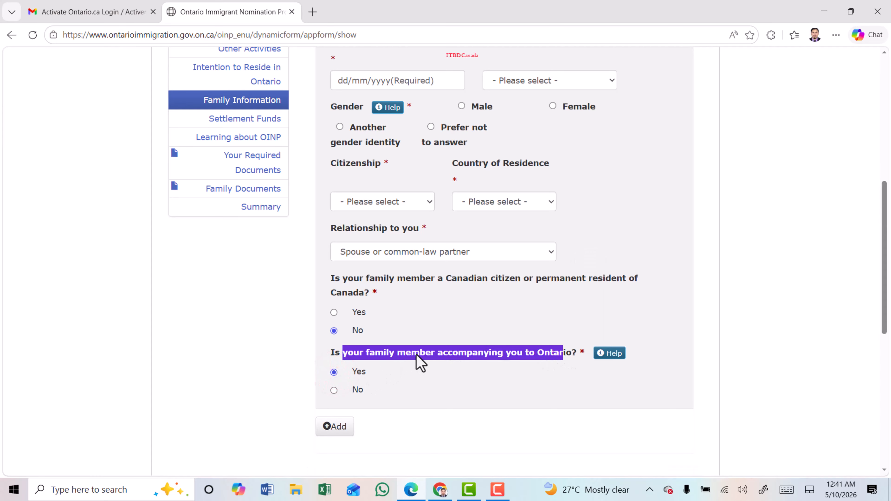
Add two more blank dependent family member entries below the spouse's entry.
scroll(432, 303, "down", 1)
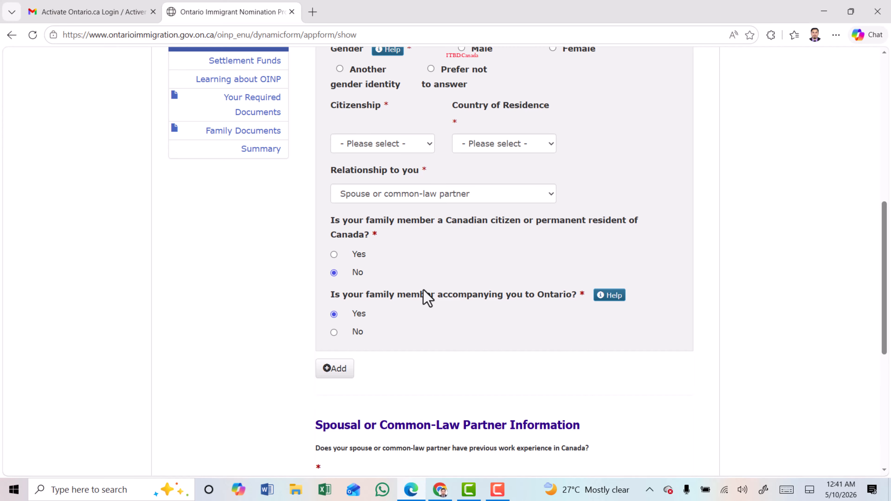
scroll(427, 299, "down", 1)
left_click(335, 311)
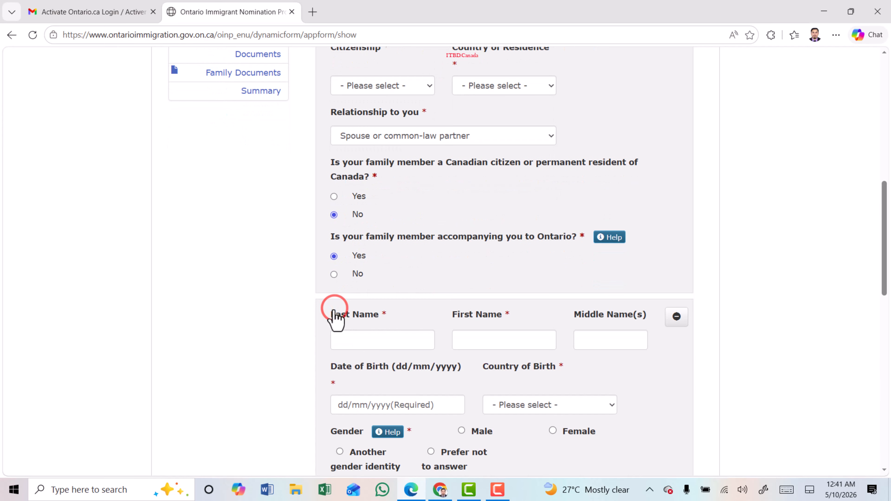
scroll(422, 300, "down", 4)
scroll(423, 297, "down", 3)
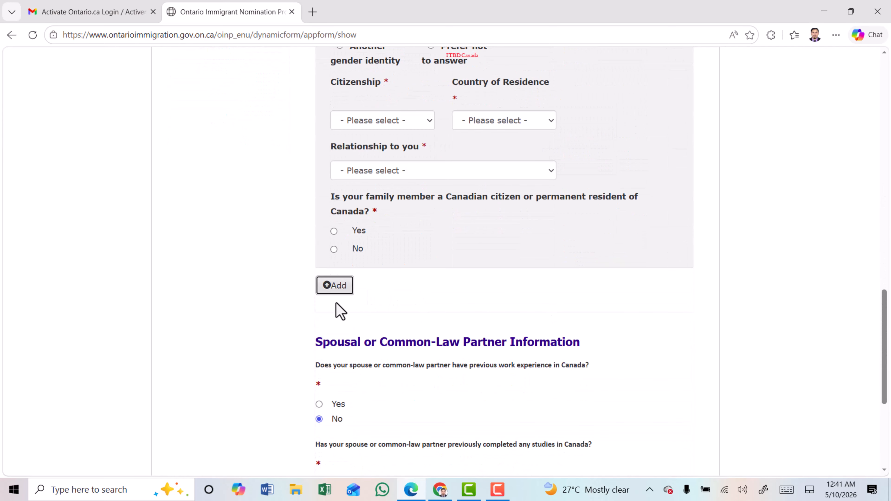
left_click(338, 285)
scroll(437, 318, "up", 3)
scroll(492, 314, "down", 1)
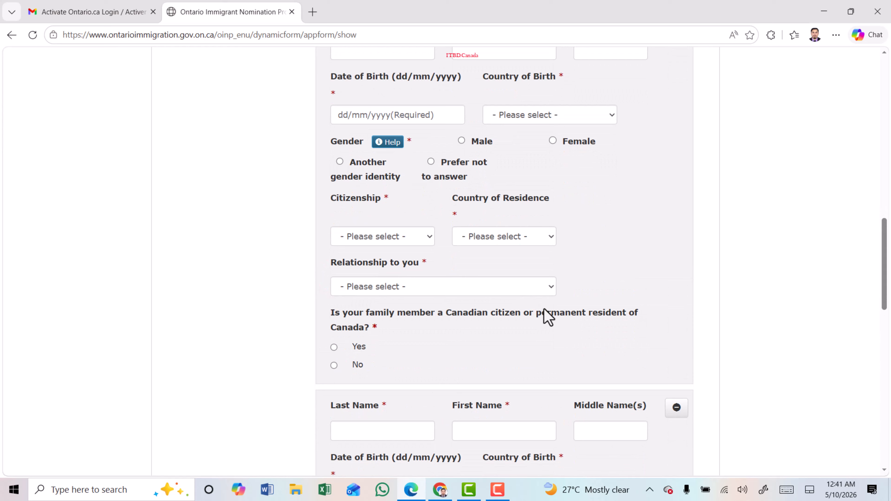
Remove the two extra blank family member entries.
left_click(677, 411)
scroll(648, 380, "up", 3)
left_click(677, 201)
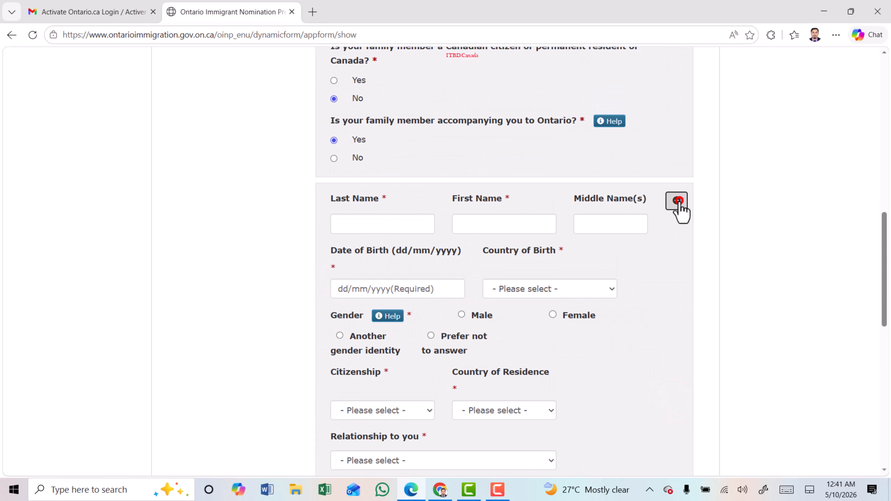
Answer No to having dependent family members and continue to Settlement Funds.
scroll(674, 218, "up", 6)
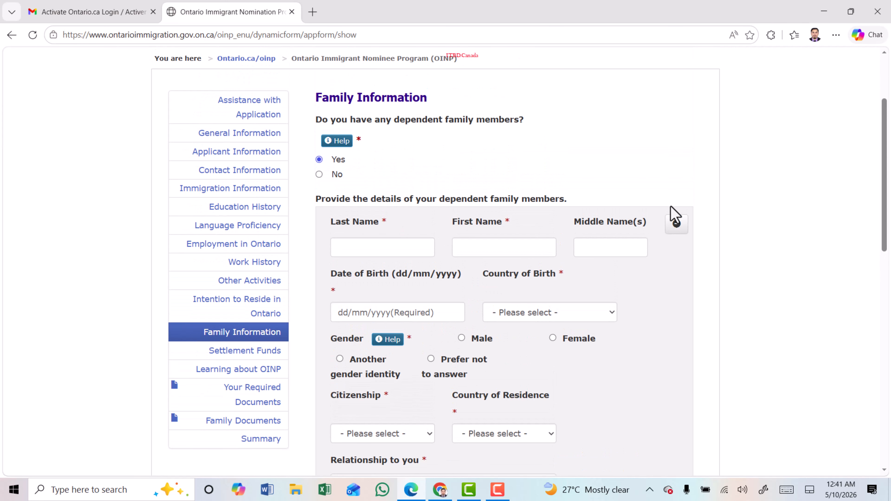
left_click(319, 175)
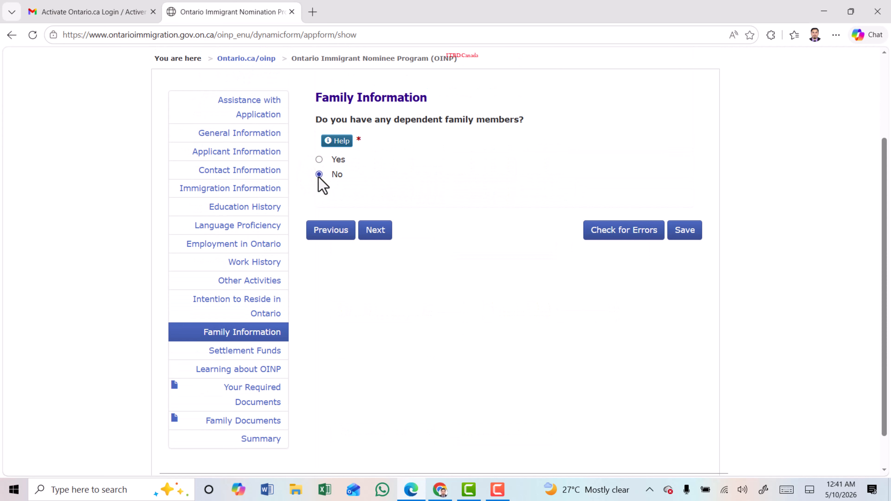
left_click(375, 230)
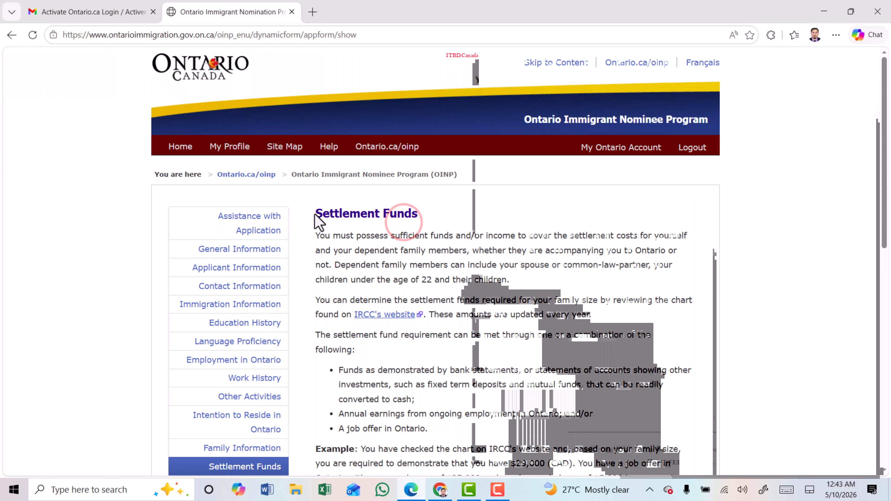
Review the settlement fund requirements and state 20,000.00 CAD as the funds available for the next 6 months.
left_click_drag(321, 213, 443, 215)
scroll(445, 218, "down", 10)
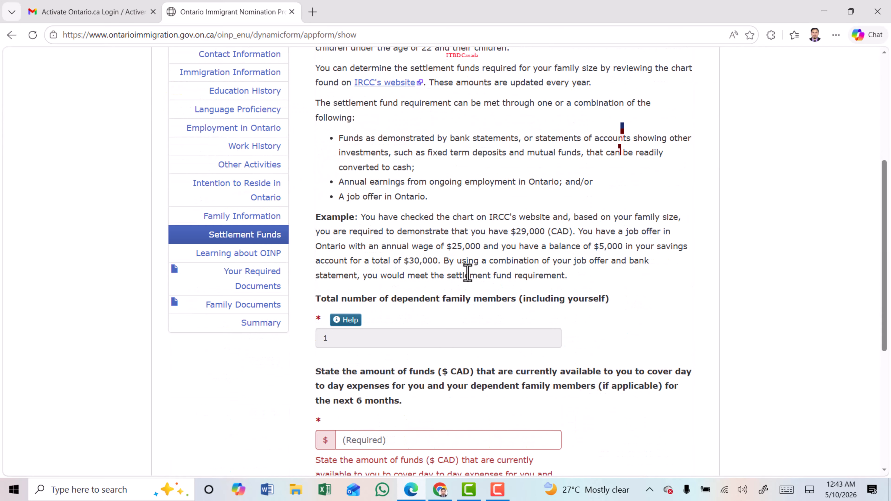
left_click_drag(395, 182, 536, 180)
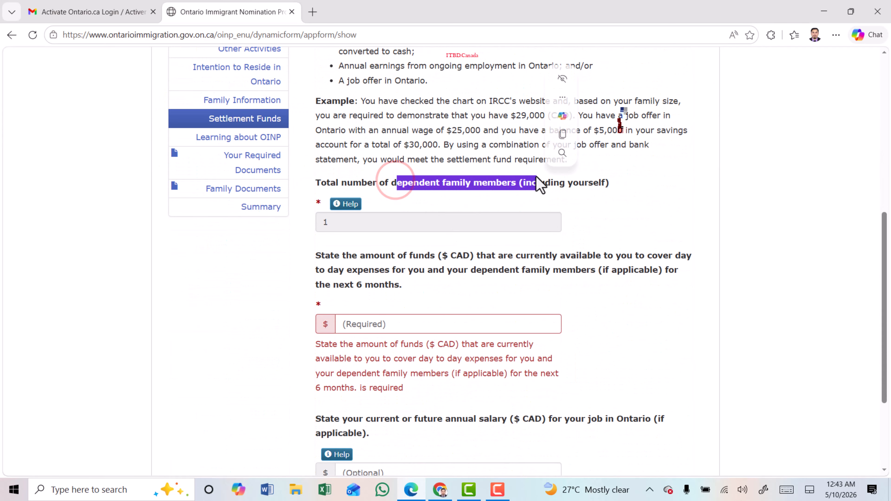
scroll(537, 179, "down", 2)
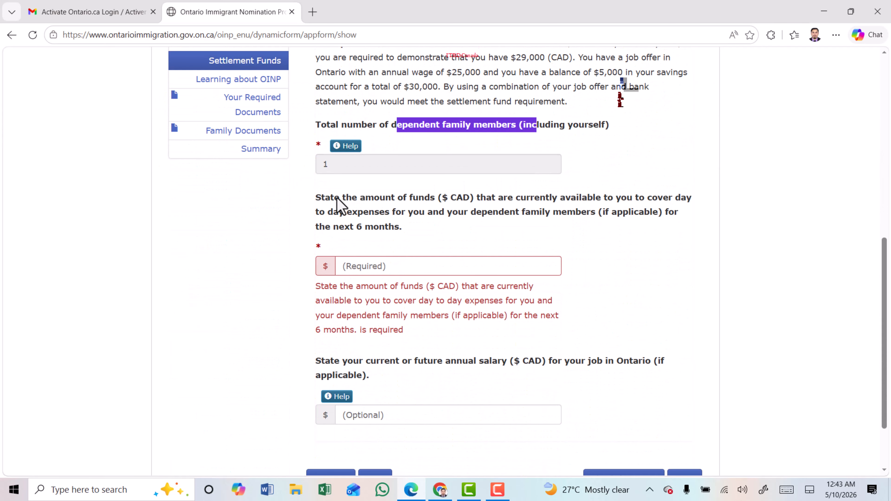
left_click_drag(315, 196, 426, 228)
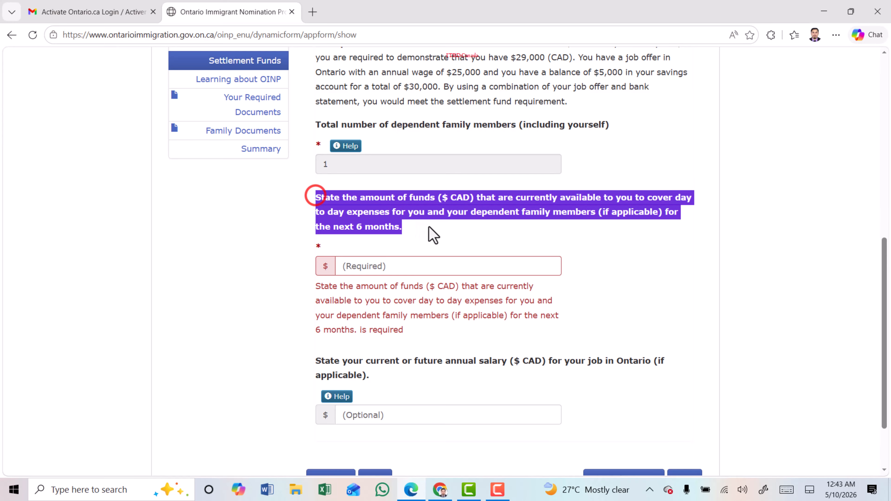
left_click(368, 217)
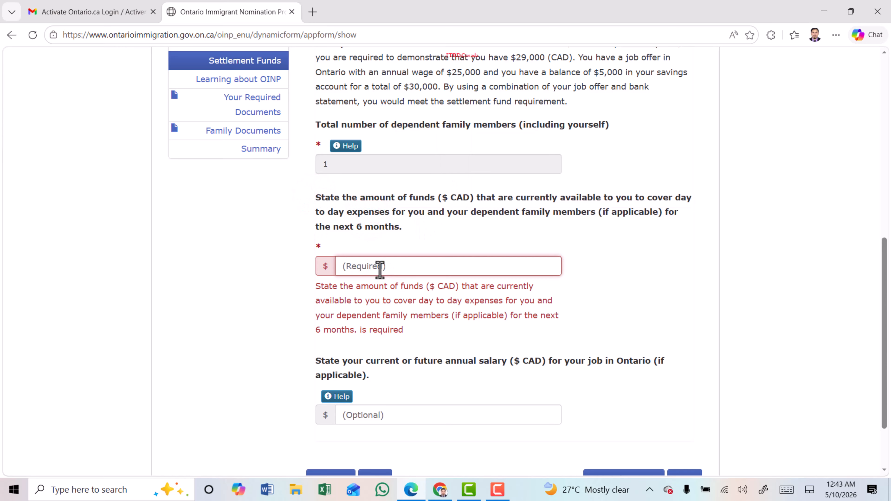
type("2")
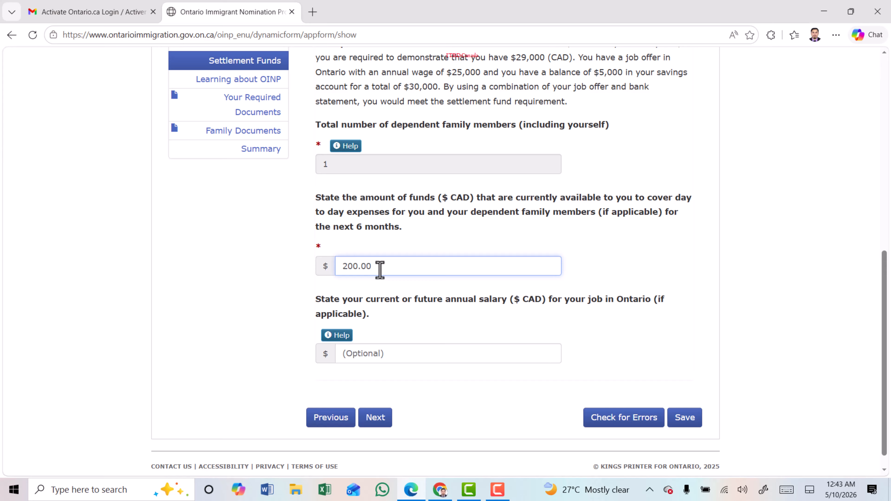
type("0")
Set the current or future annual salary for the Ontario job to 40,000.00 CAD and continue to Learning about OINP.
left_click_drag(324, 299, 628, 302)
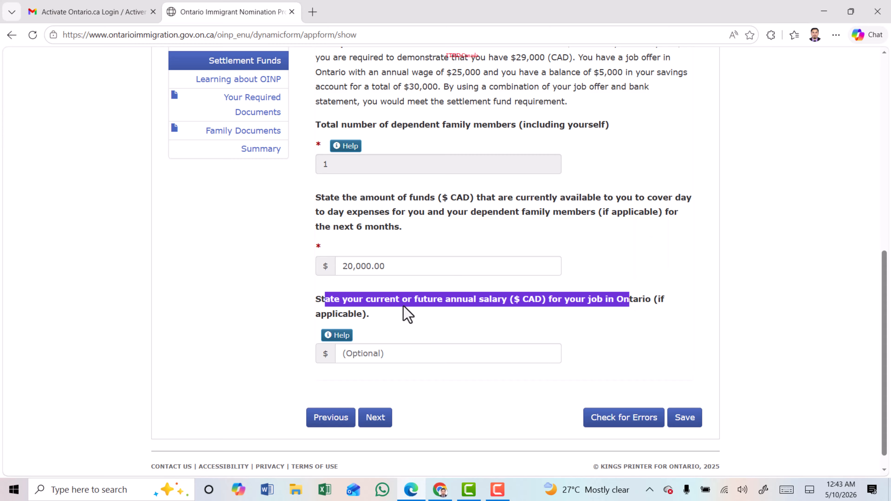
left_click(391, 298)
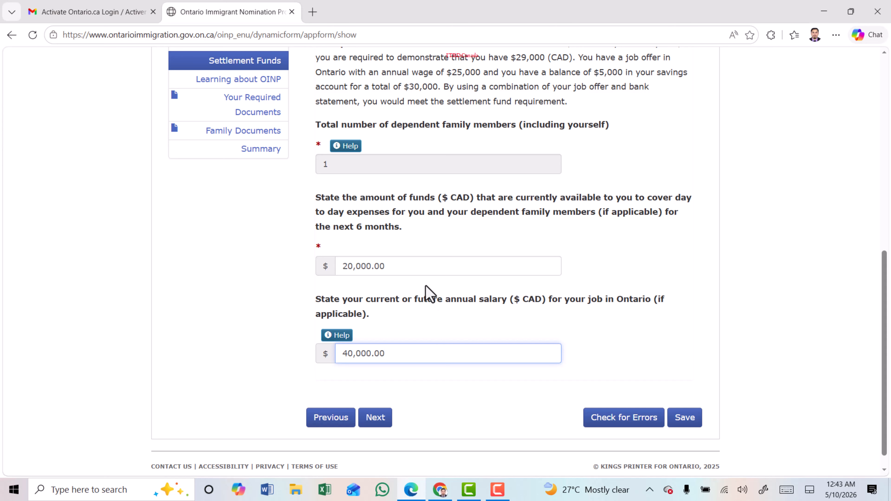
left_click(375, 418)
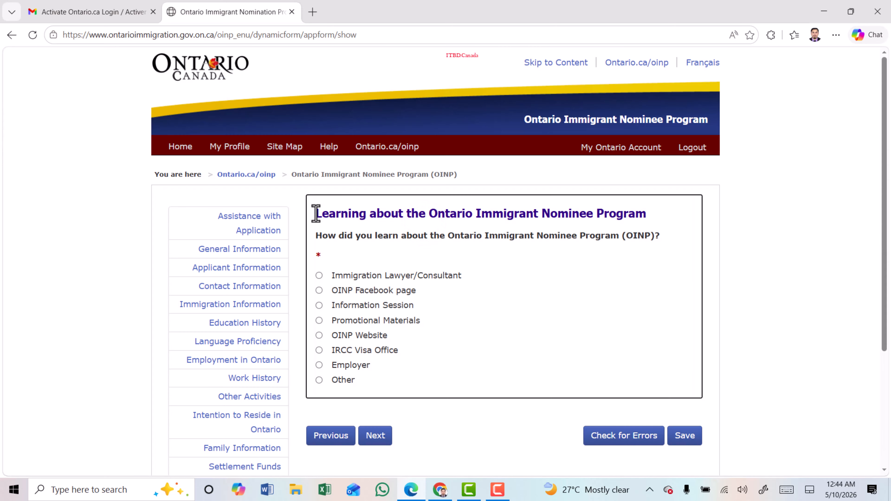
State OINP Website as how you learned about the Ontario Immigrant Nominee Program and continue to Your Required Documents.
left_click_drag(316, 213, 651, 218)
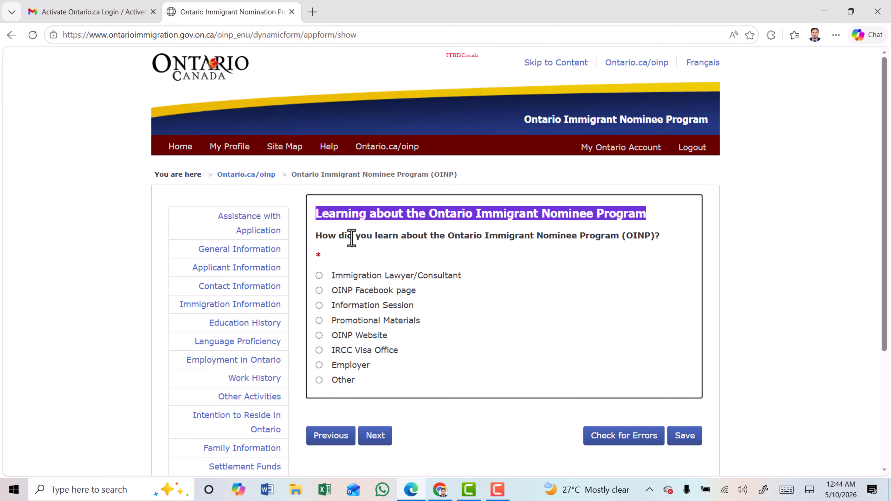
left_click_drag(345, 236, 574, 240)
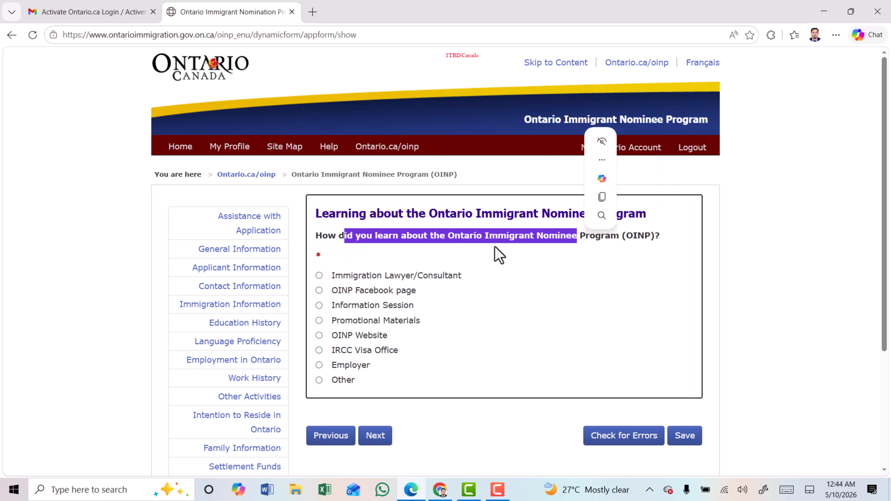
left_click_drag(358, 276, 453, 278)
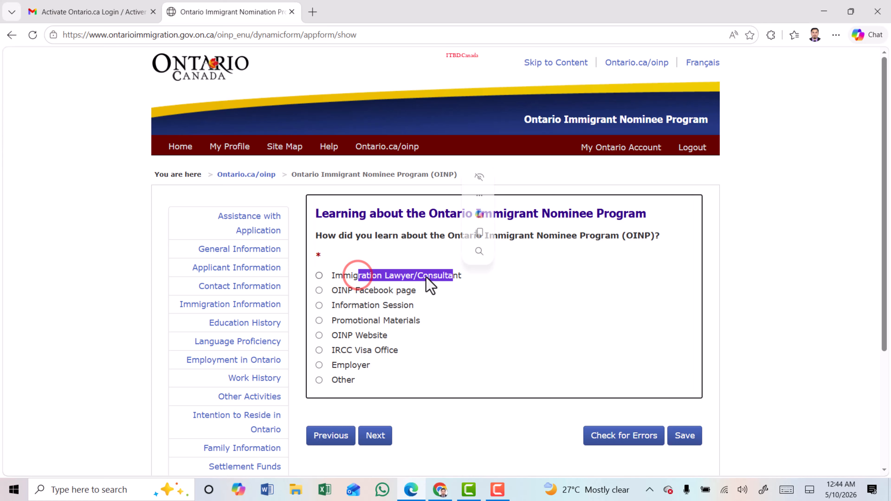
left_click_drag(333, 290, 417, 291)
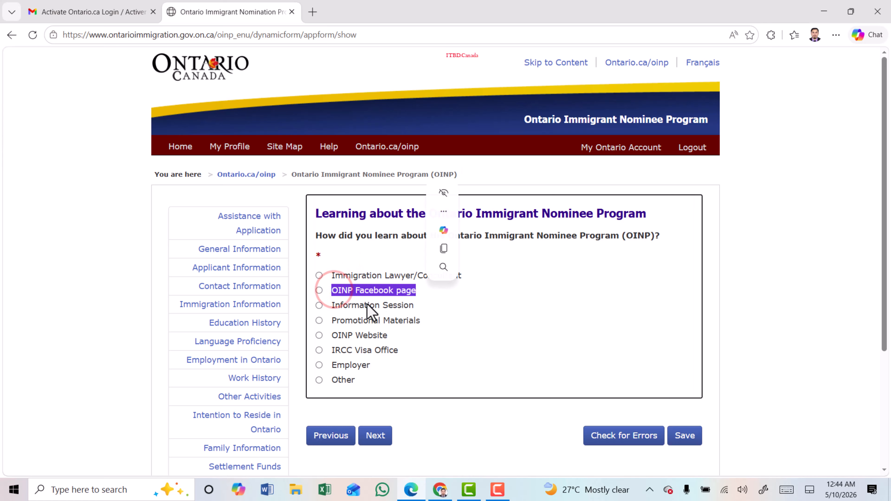
left_click_drag(351, 305, 412, 309)
left_click_drag(340, 321, 421, 322)
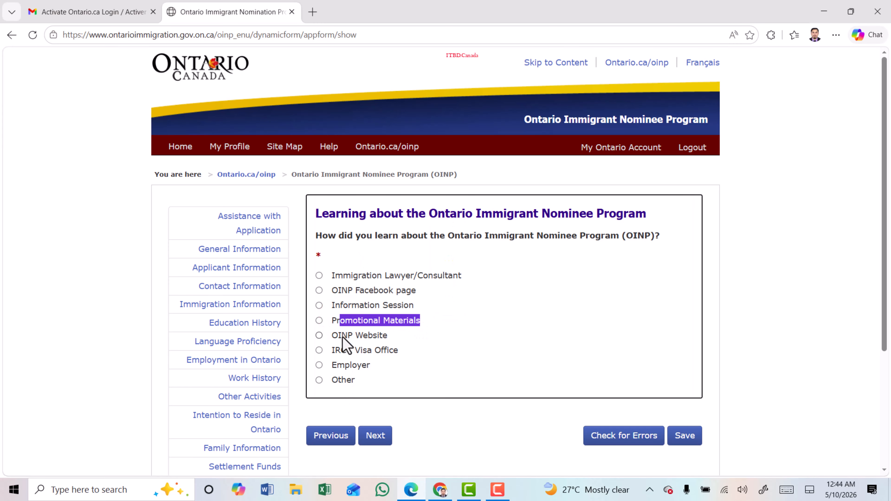
left_click(319, 337)
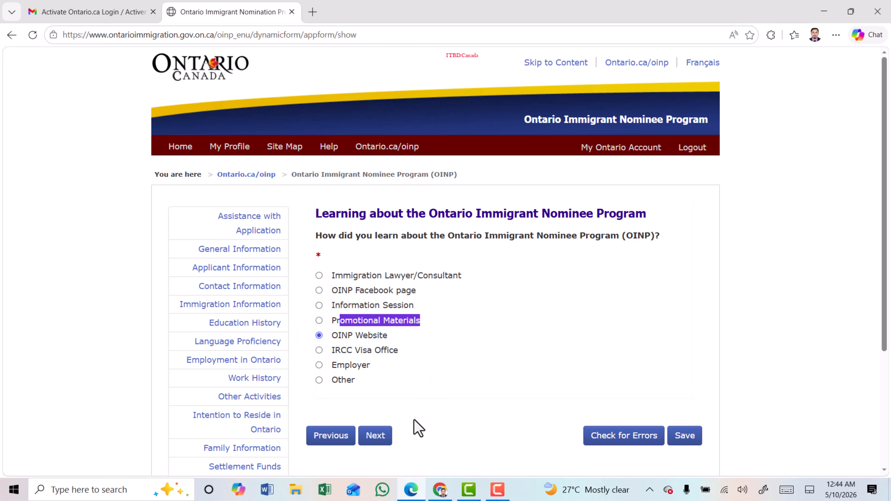
left_click(375, 435)
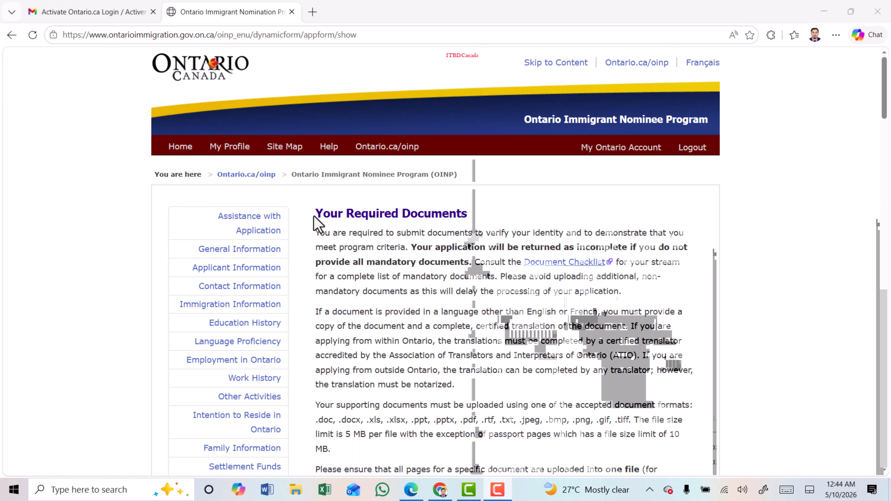
Open the Document Checklist linked from Your Required Documents in a new tab and switch to it.
left_click_drag(315, 216, 472, 225)
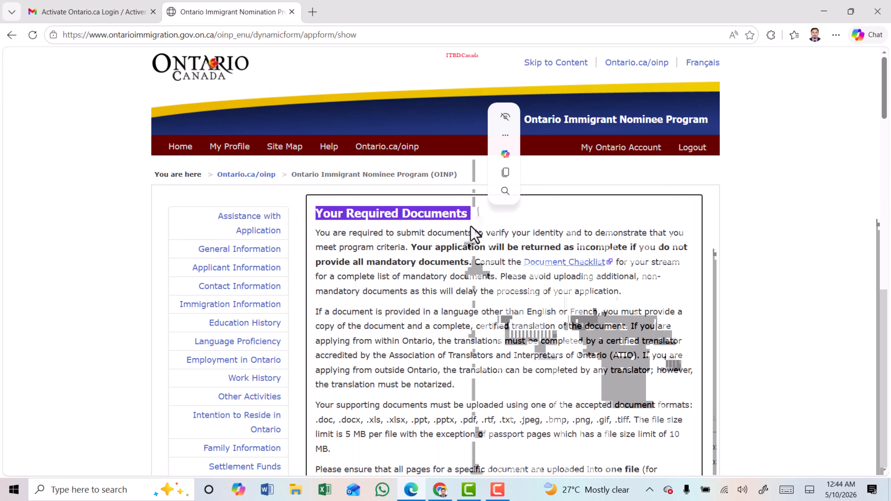
scroll(432, 281, "down", 2)
left_click(410, 213)
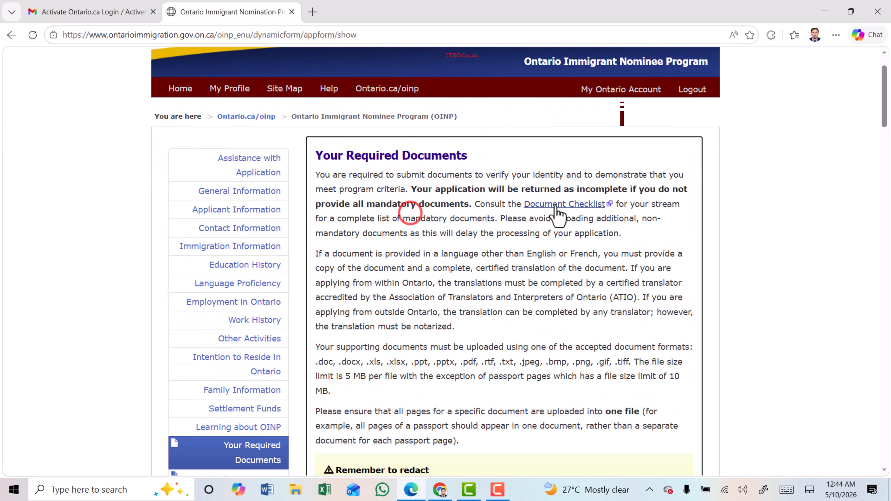
right_click(544, 211)
left_click(579, 106)
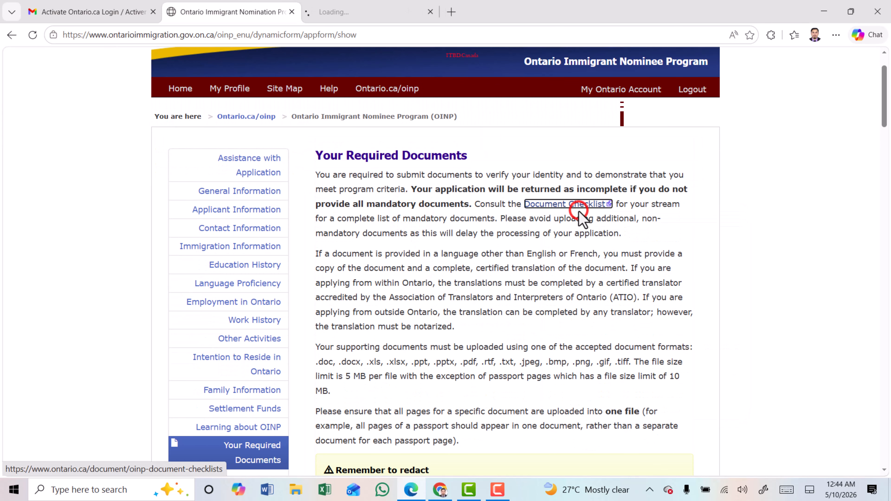
key("ctrl+Tab")
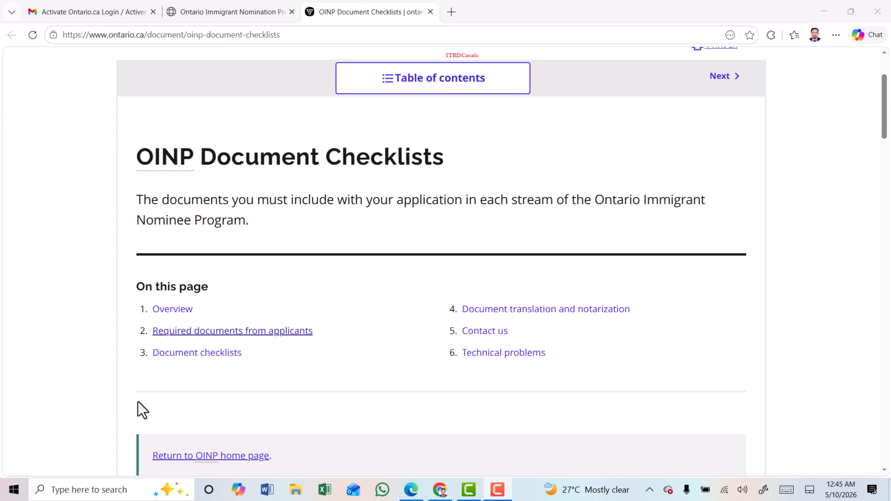
Open the applicant checklist for Ontario's Express Entry Human Capital Priorities Stream from the list of document checklists.
left_click(195, 353)
left_click_drag(137, 84, 323, 85)
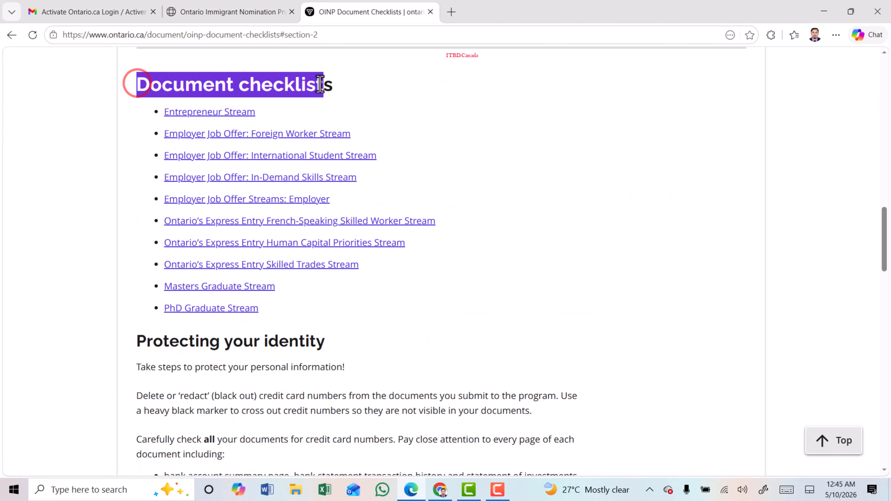
left_click(282, 243)
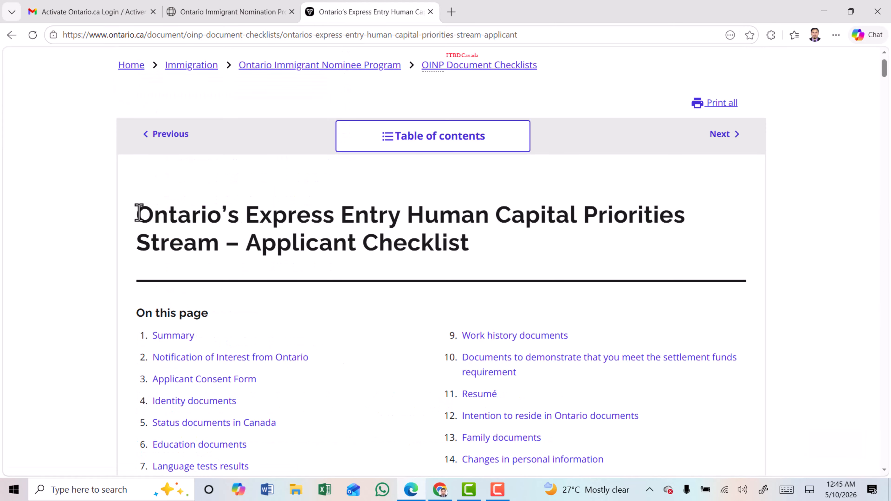
Review the checklist's summary of mandatory documents for the applicant and any dependent family members.
left_click_drag(140, 213, 484, 243)
left_click(378, 235)
scroll(378, 235, "down", 10)
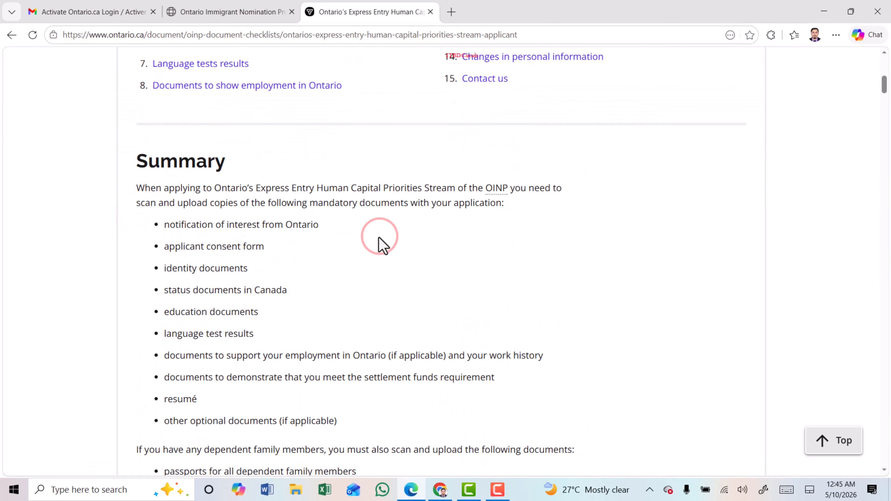
scroll(302, 233, "down", 5)
scroll(167, 169, "up", 5)
left_click_drag(142, 155, 249, 165)
scroll(275, 277, "down", 3)
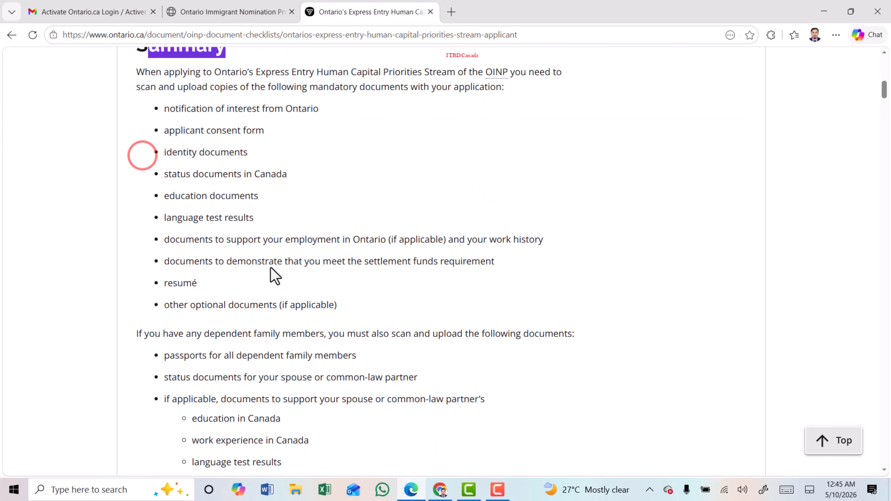
scroll(275, 277, "down", 10)
Return to the application and review the upload requirements for Applicant Consent, Notification of Interest, Photograph and Passport.
left_click(240, 12)
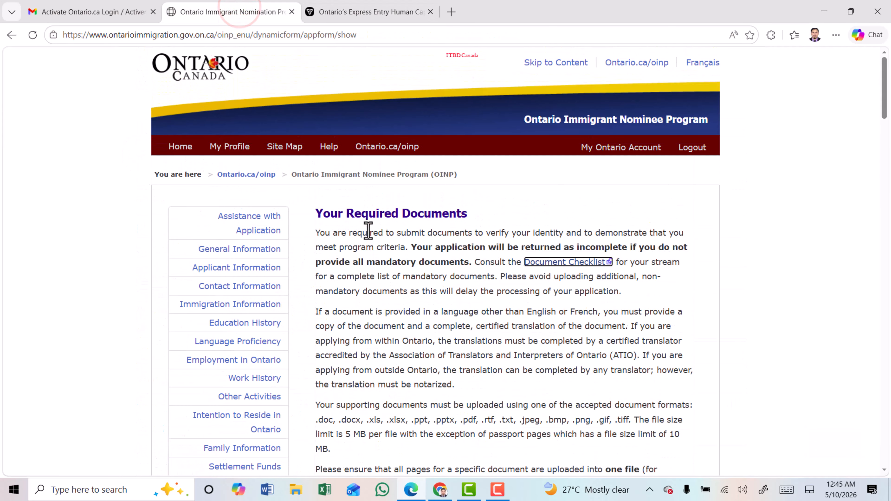
scroll(368, 231, "down", 10)
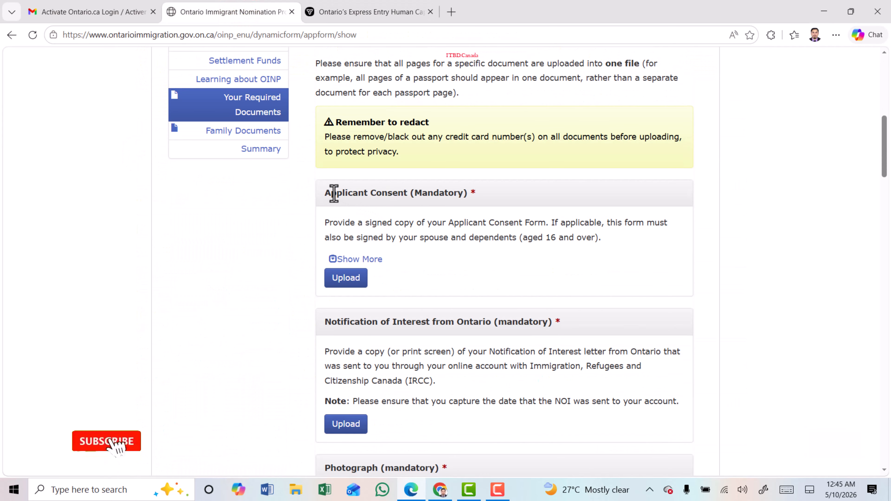
left_click_drag(336, 193, 470, 193)
scroll(356, 267, "down", 2)
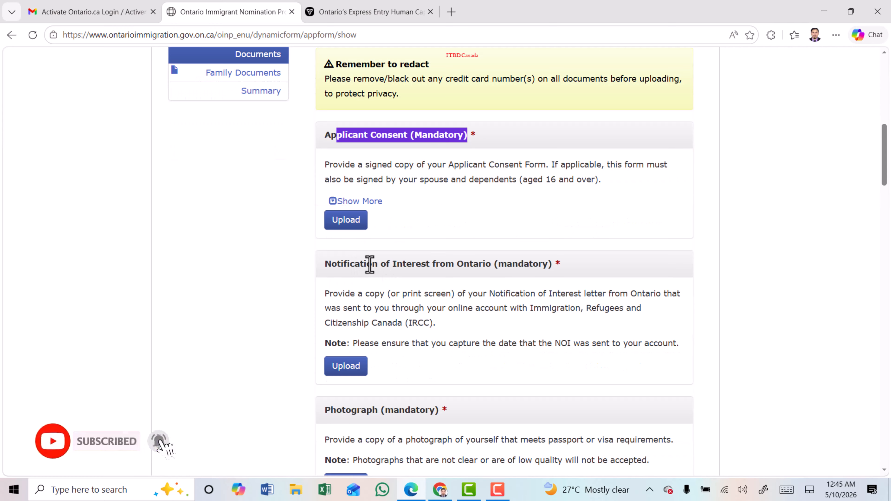
left_click_drag(344, 263, 541, 265)
scroll(542, 265, "down", 5)
left_click_drag(331, 239, 419, 238)
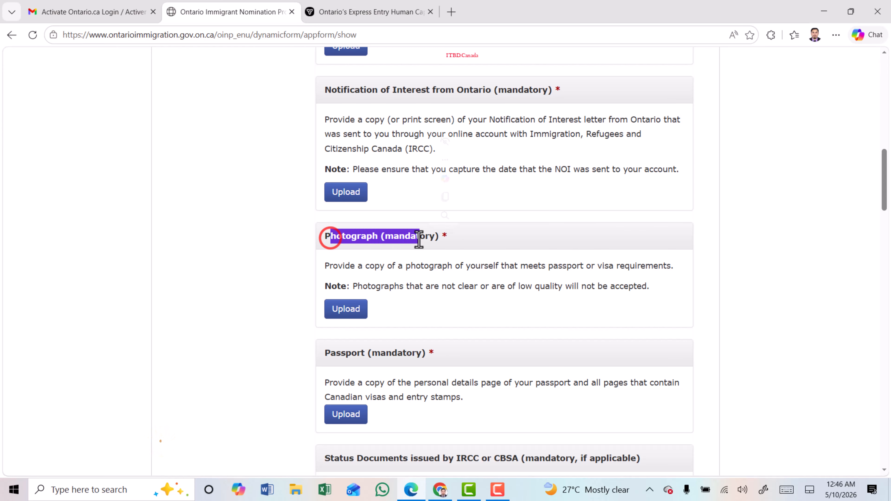
scroll(419, 240, "down", 4)
left_click_drag(347, 238, 407, 237)
scroll(353, 171, "down", 5)
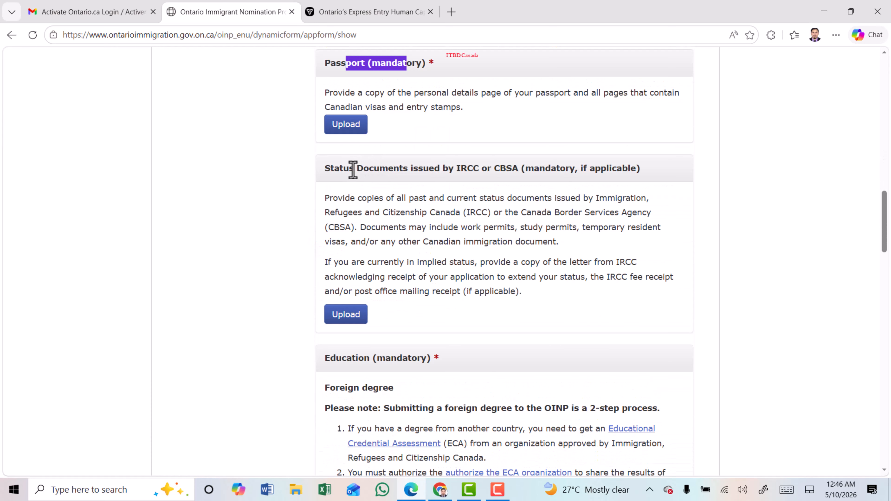
Review the upload requirements for Status Documents, Education, Language Tests, Résumé and Work History.
left_click_drag(336, 169, 528, 168)
scroll(439, 176, "down", 5)
left_click_drag(342, 184, 426, 182)
scroll(426, 183, "down", 3)
scroll(424, 179, "down", 3)
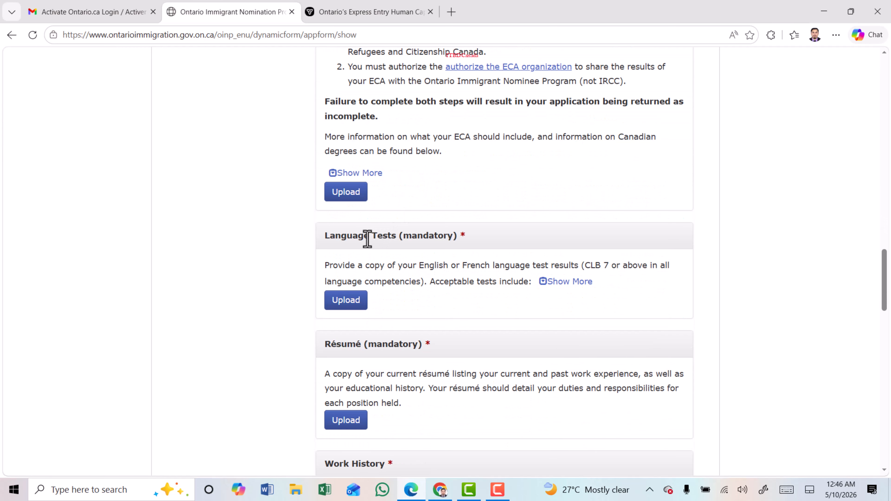
left_click_drag(348, 236, 422, 235)
scroll(421, 233, "down", 3)
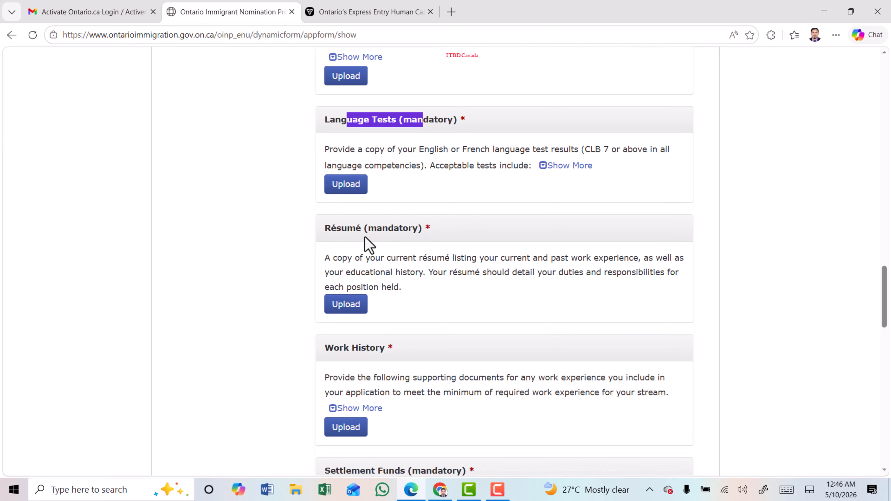
left_click_drag(355, 229, 413, 226)
left_click_drag(334, 346, 386, 349)
scroll(397, 348, "down", 6)
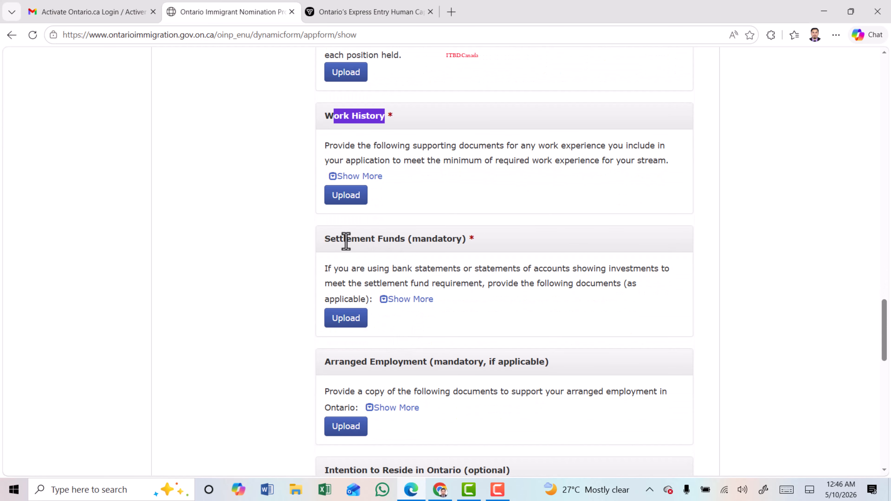
Review the upload requirements for Settlement Funds, Arranged Employment, Intention to Reside in Ontario and Other documents.
left_click_drag(345, 240, 442, 235)
scroll(358, 251, "down", 3)
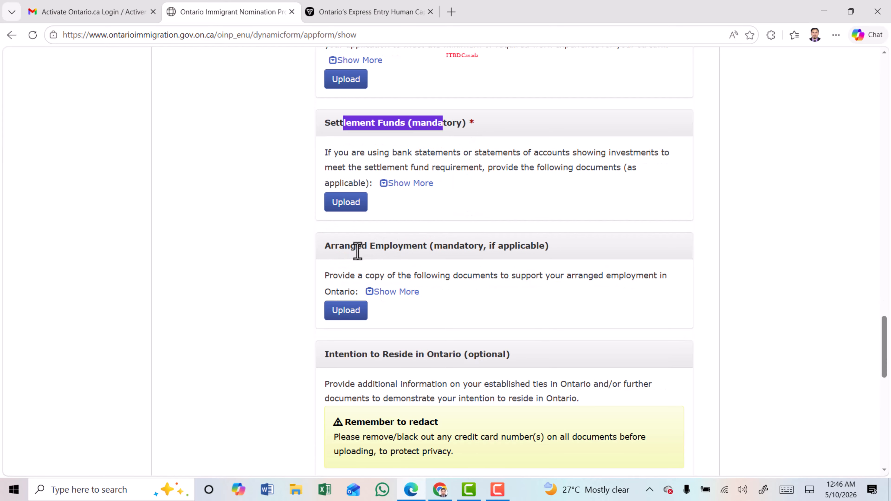
left_click_drag(344, 246, 483, 246)
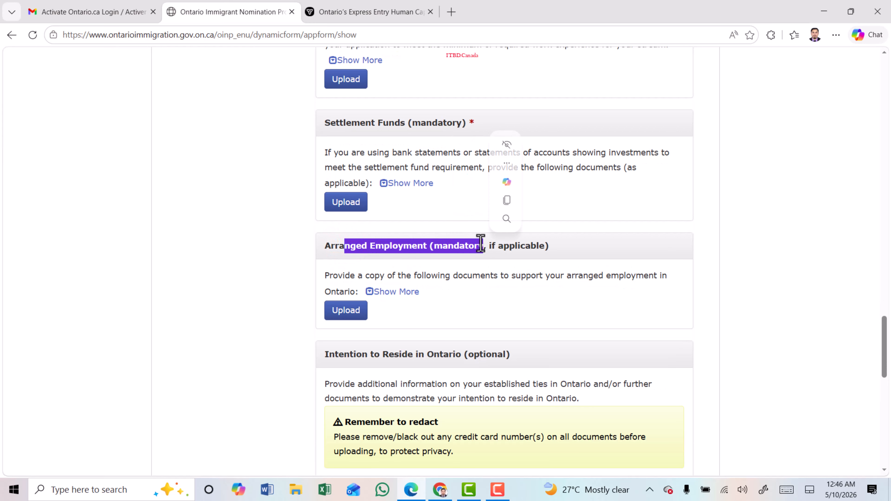
scroll(414, 250, "down", 5)
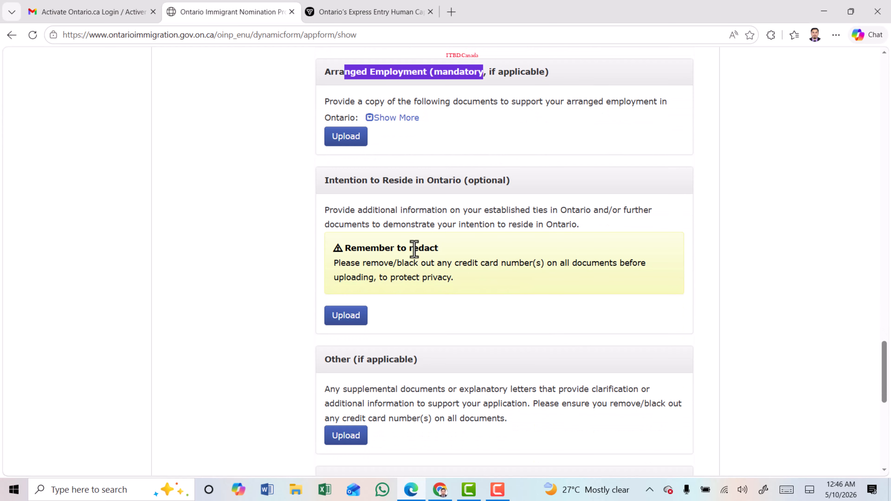
left_click_drag(342, 181, 498, 179)
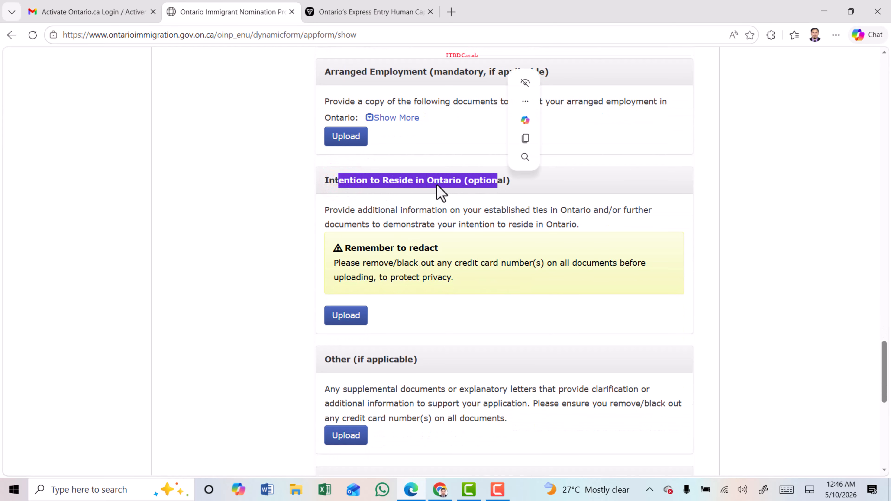
scroll(437, 191, "down", 5)
left_click_drag(336, 185, 414, 181)
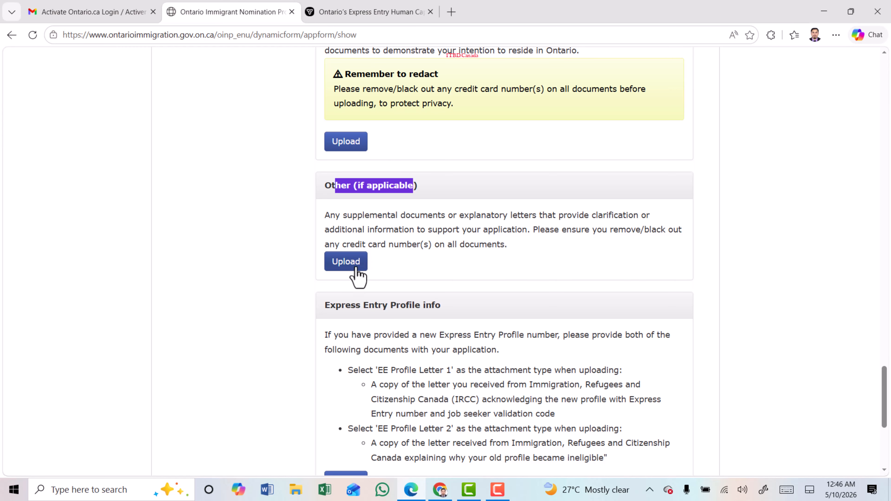
Review the upload requirements for Express Entry Profile info and T4 documents.
scroll(357, 278, "down", 5)
left_click_drag(343, 130, 444, 138)
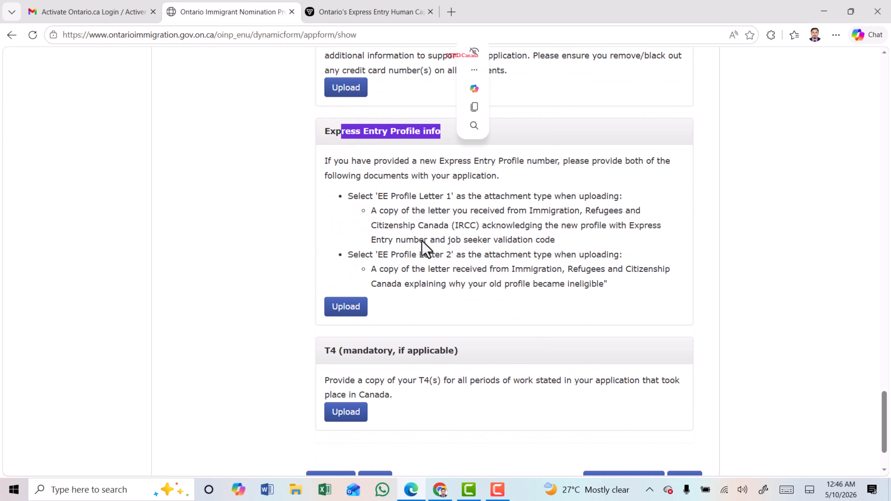
scroll(423, 241, "down", 2)
scroll(330, 270, "down", 1)
left_click(329, 270)
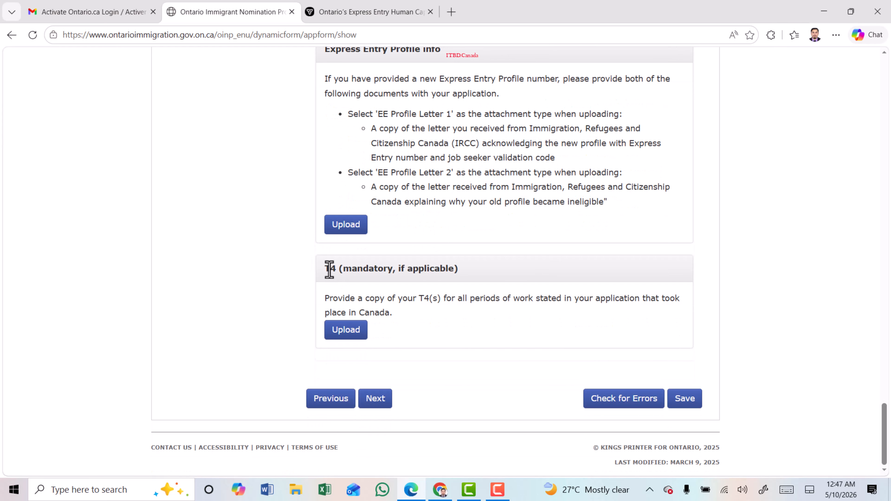
left_click_drag(322, 269, 457, 274)
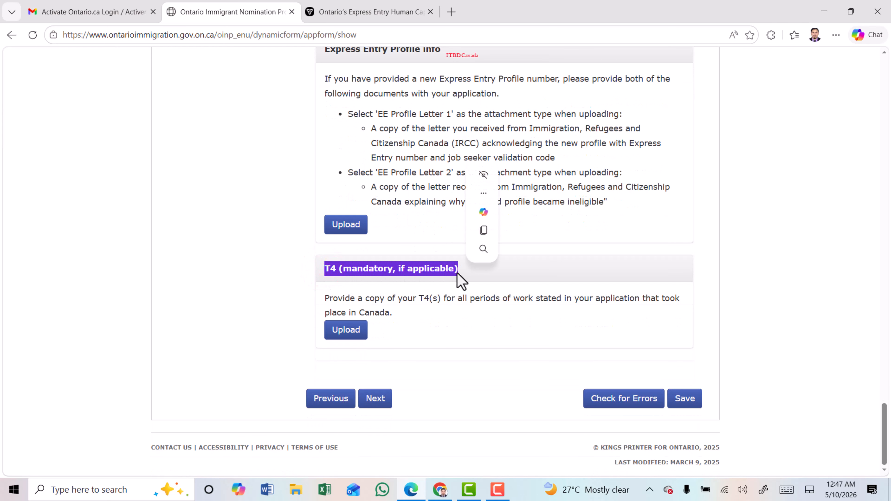
left_click(382, 267)
left_click_drag(326, 270, 437, 274)
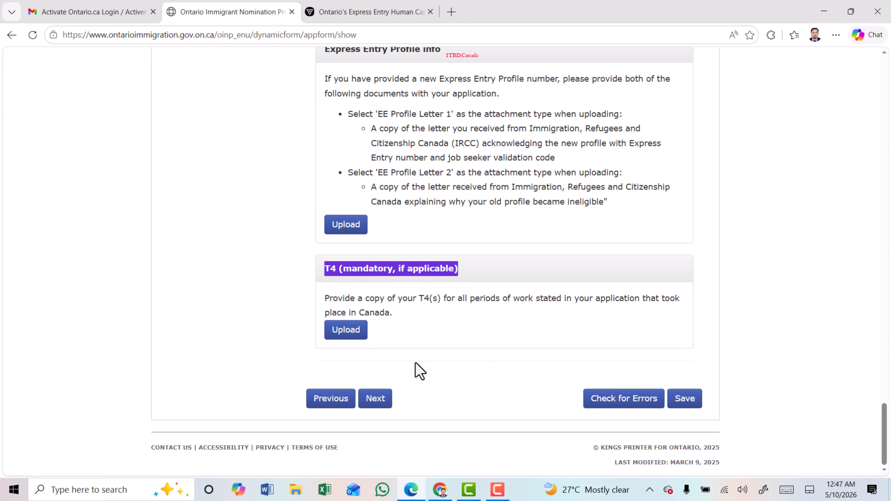
Return to the application's section list and locate the Summary section after Family Documents.
scroll(386, 356, "up", 8)
scroll(382, 348, "up", 20)
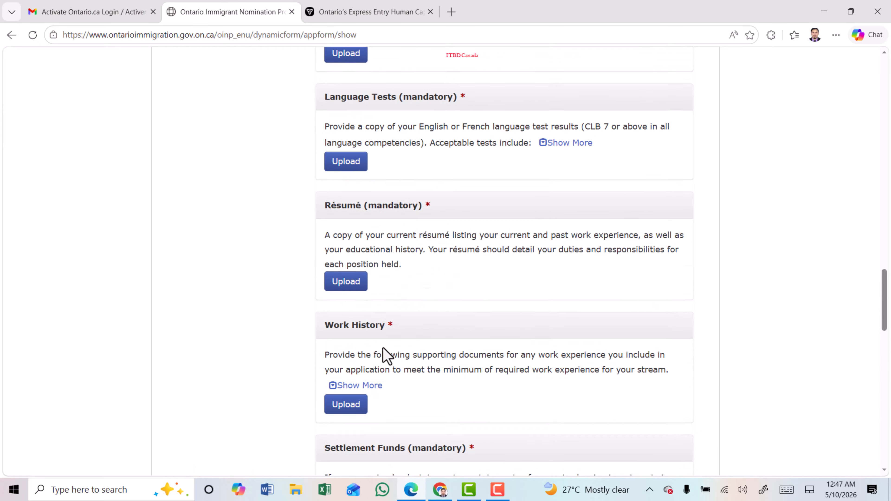
scroll(384, 353, "up", 8)
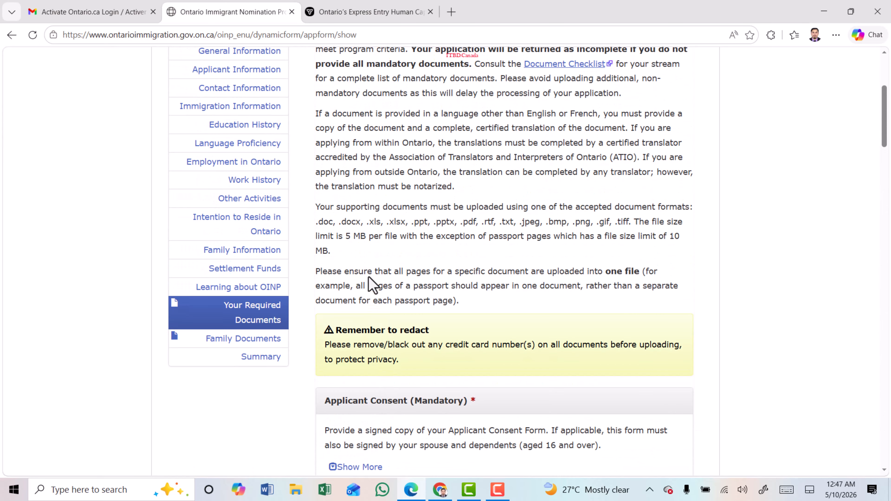
scroll(246, 305, "down", 2)
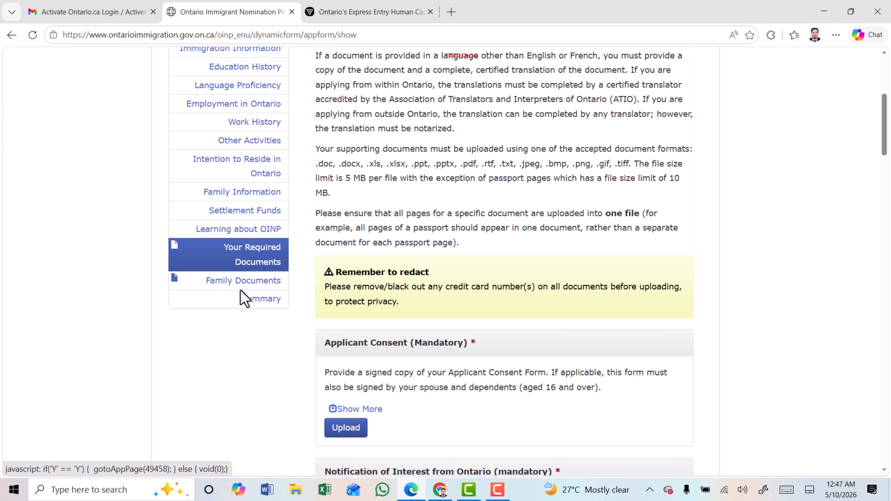
left_click_drag(232, 298, 281, 299)
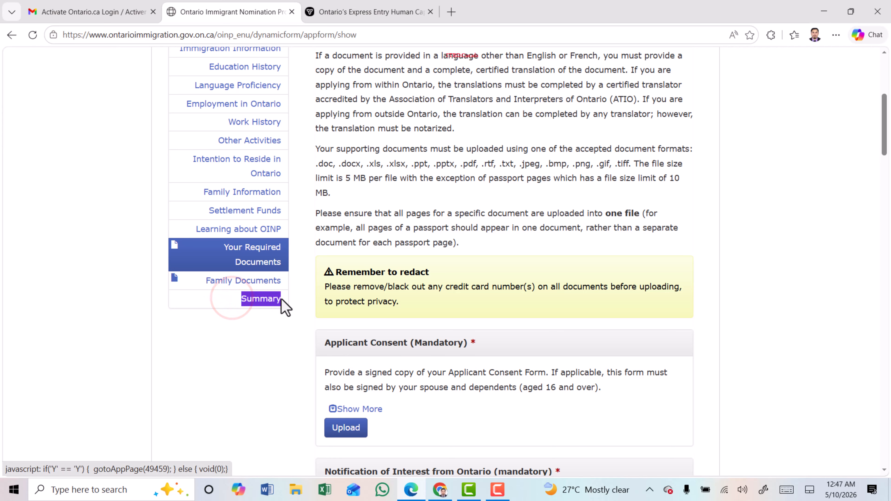